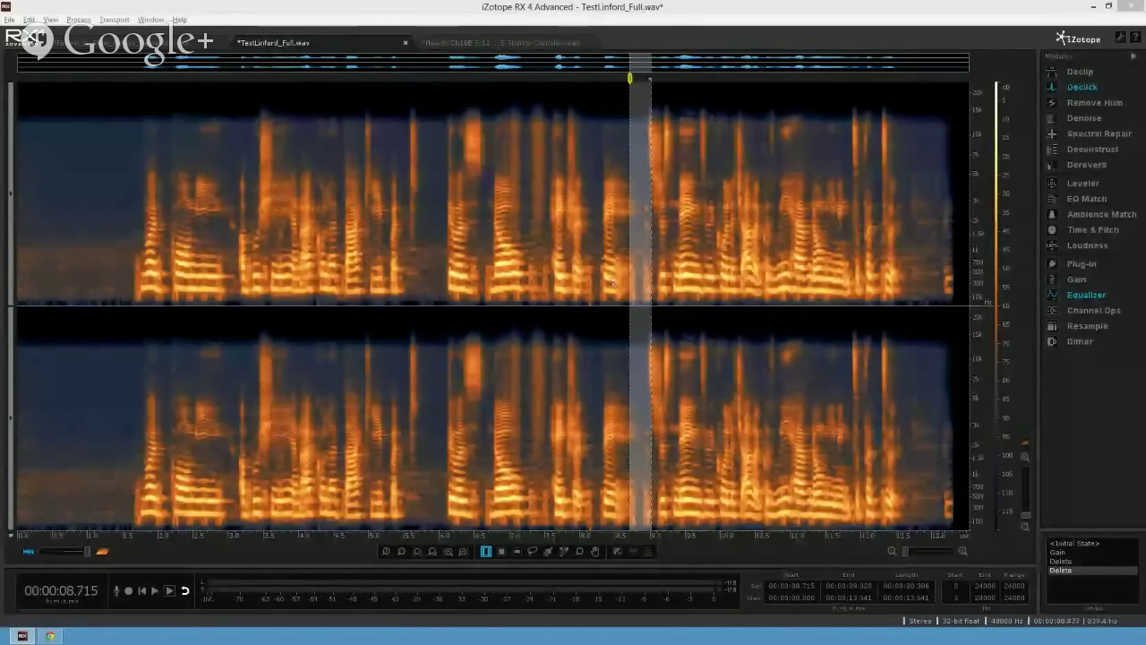
# - Play a short stretch of TestLinford_Full.wav from about 8.48 s, just before the gap between words
pyautogui.click(612, 282)
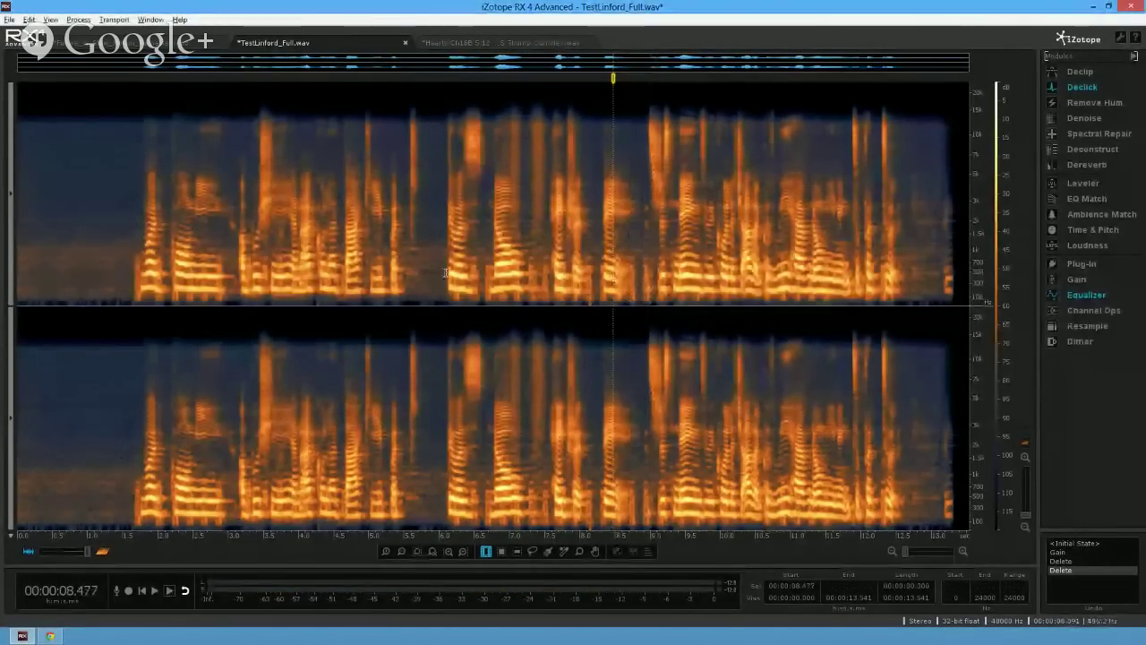
pyautogui.press('space')
pyautogui.press('space')
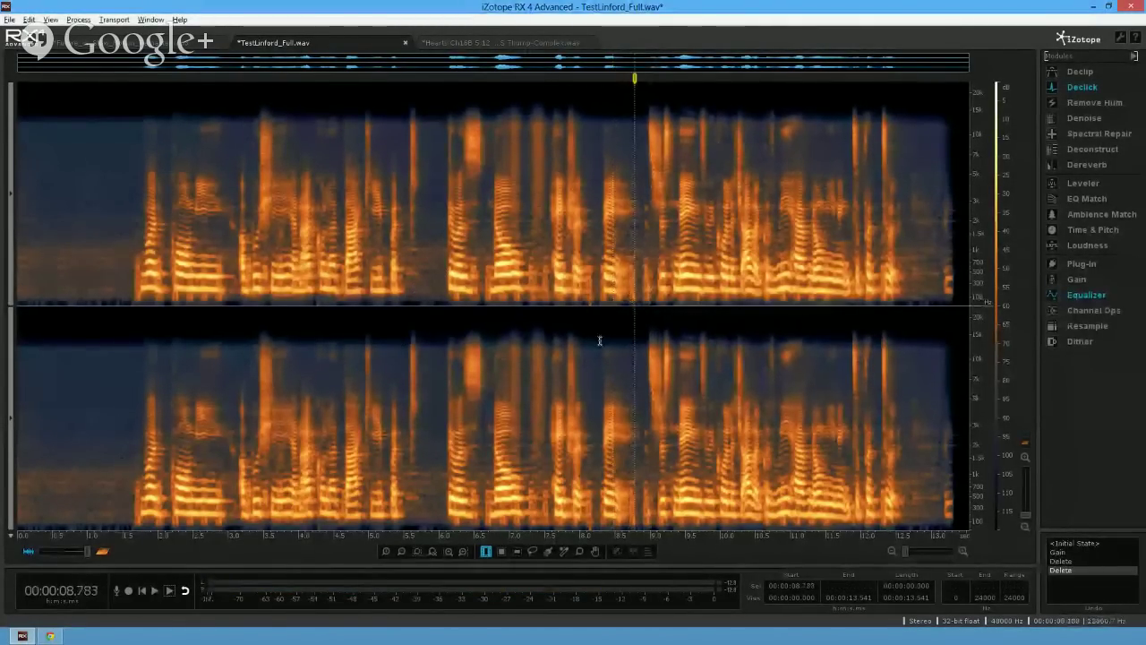
# - Audition a time-frequency selection of the noise from about 8.71 to 9.08 s, below about 940 Hz, then clear the selection
pyautogui.click(502, 551)
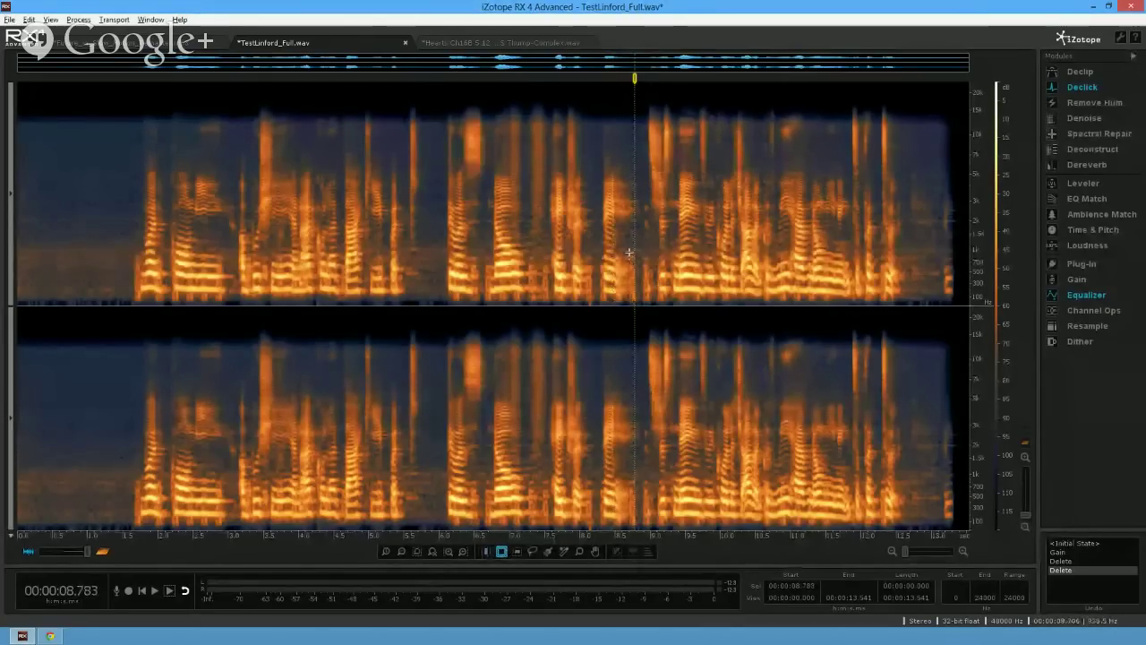
pyautogui.moveTo(630, 253); pyautogui.dragTo(654, 307)
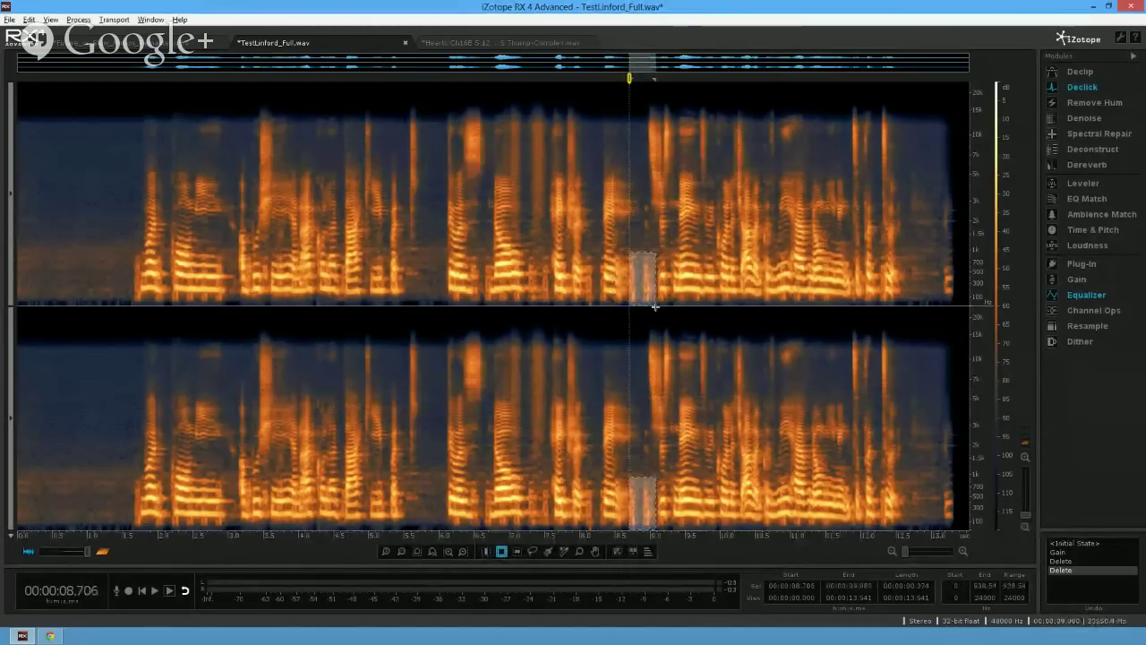
pyautogui.press('space')
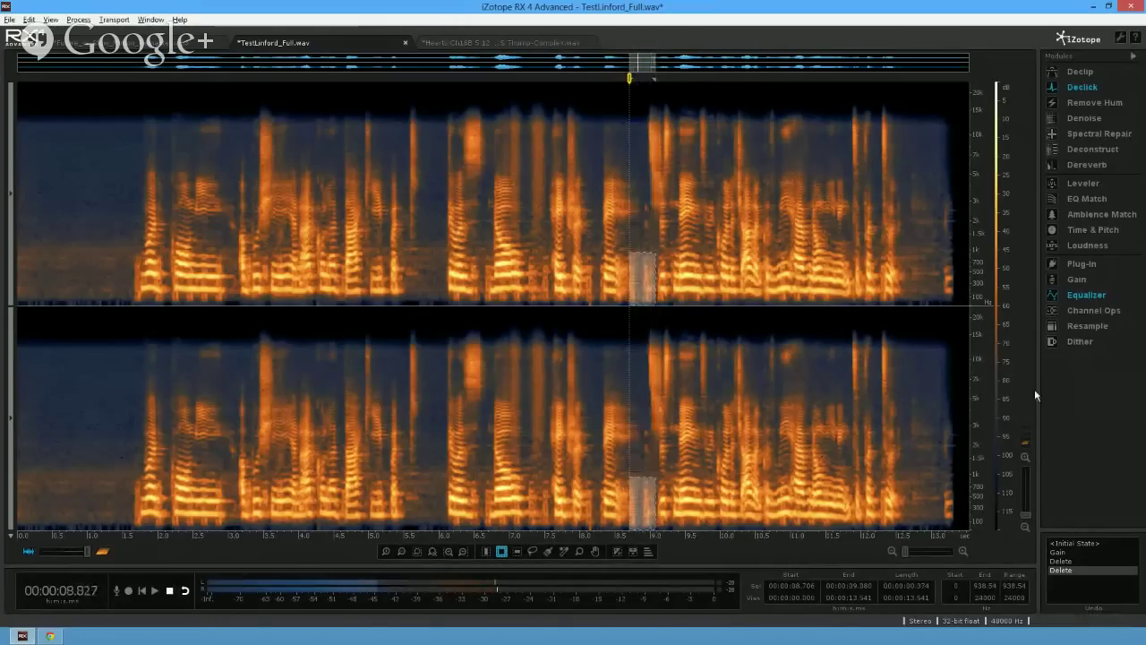
pyautogui.click(550, 412)
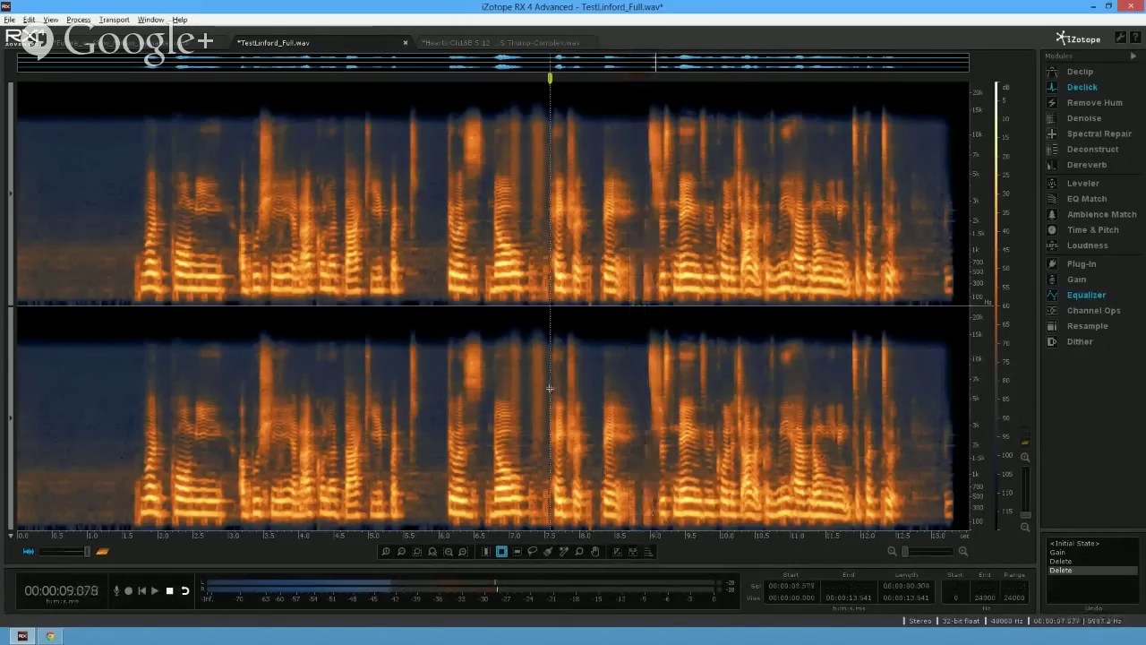
# - Audition a time-frequency selection of the speech from about 6.16 to 6.69 s, between about 707 and 2975 Hz
pyautogui.click(503, 551)
pyautogui.moveTo(449, 200); pyautogui.dragTo(486, 259)
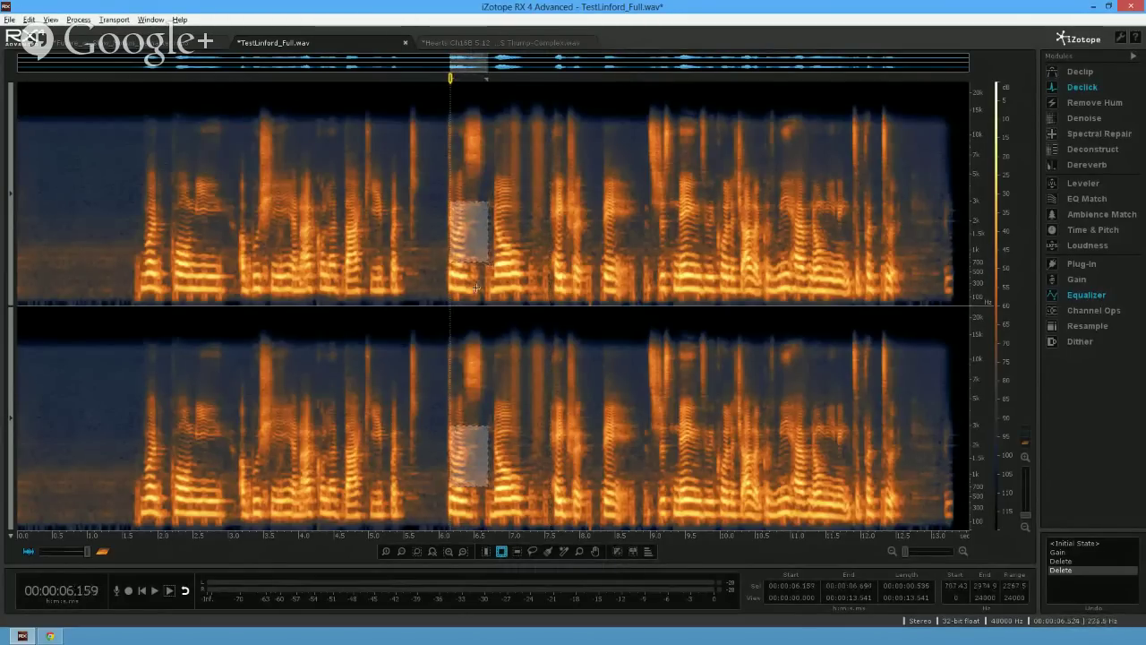
pyautogui.press('space')
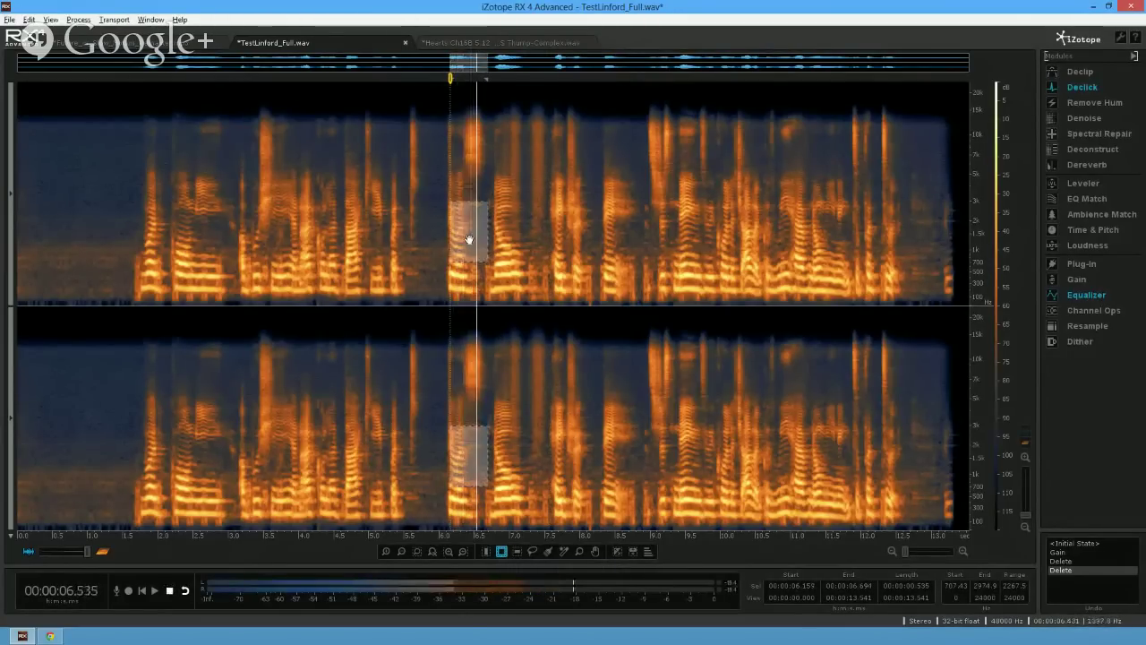
# - Move the selection to the low-frequency noise at about 7.09 to 7.62 s, below about 1.1 kHz, play it and clear the selection
pyautogui.moveTo(468, 238); pyautogui.dragTo(535, 284)
pyautogui.press('space')
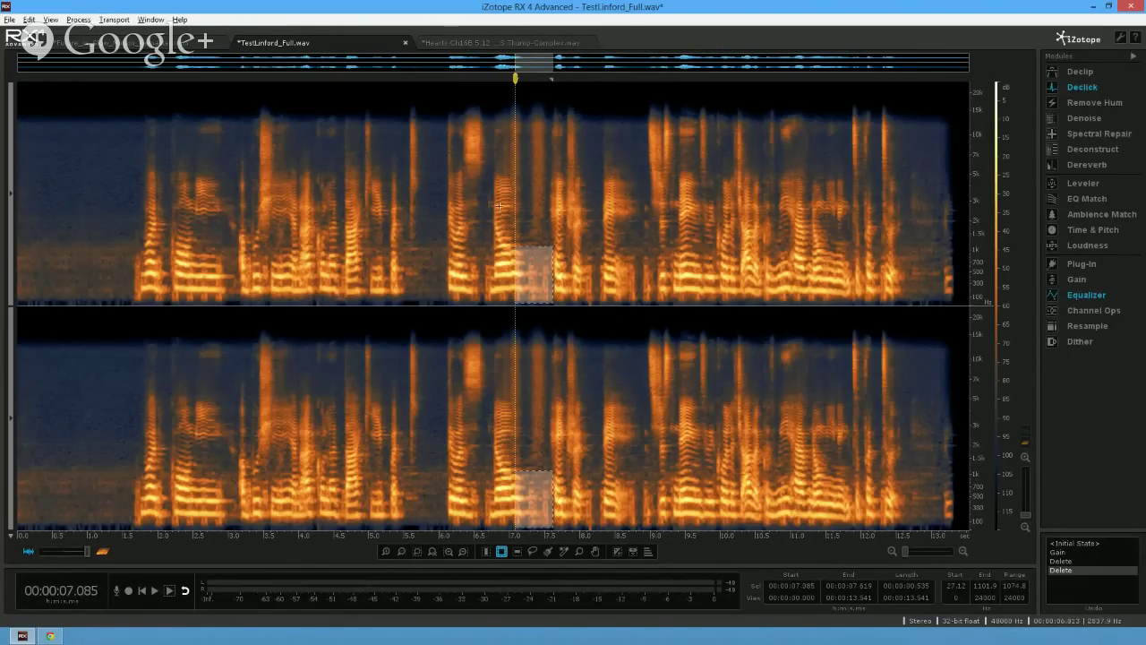
pyautogui.click(440, 125)
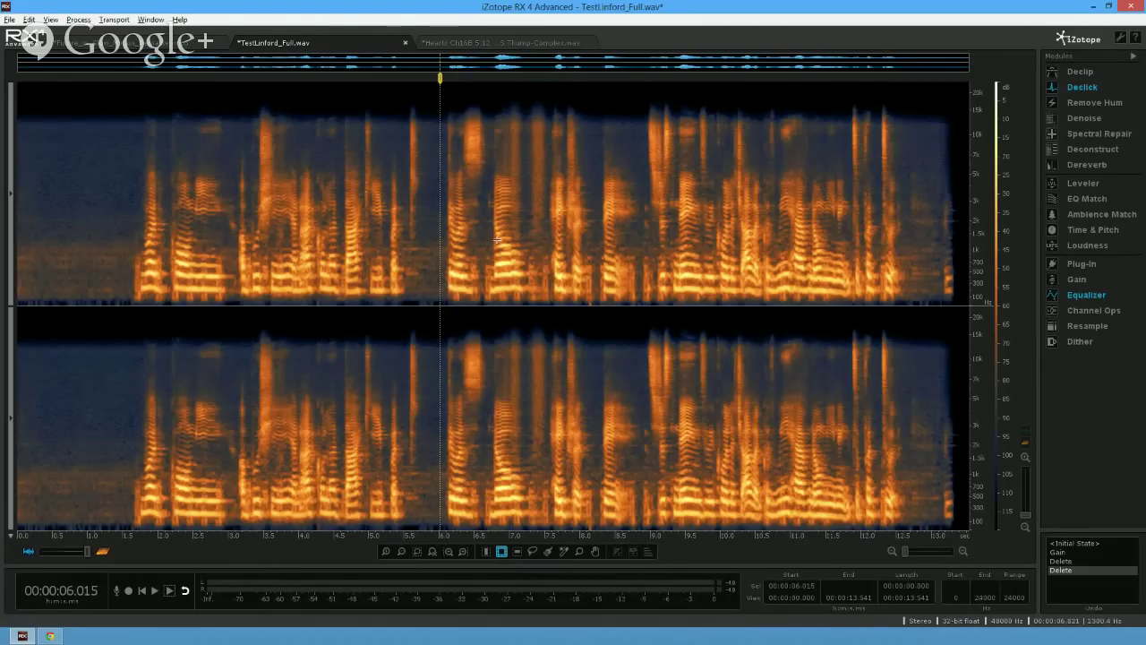
# - Zoom the spectrogram to the range from about 6.2 to 11.14 s, up to about 5.2 kHz
pyautogui.moveTo(453, 171); pyautogui.dragTo(801, 305)
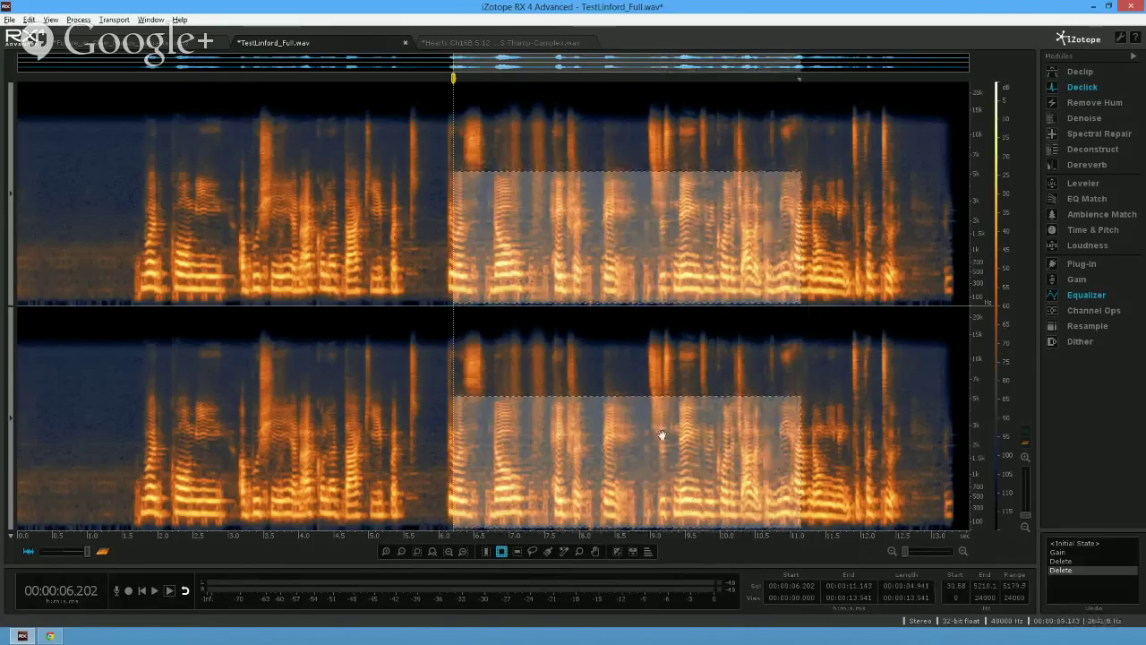
pyautogui.click(417, 550)
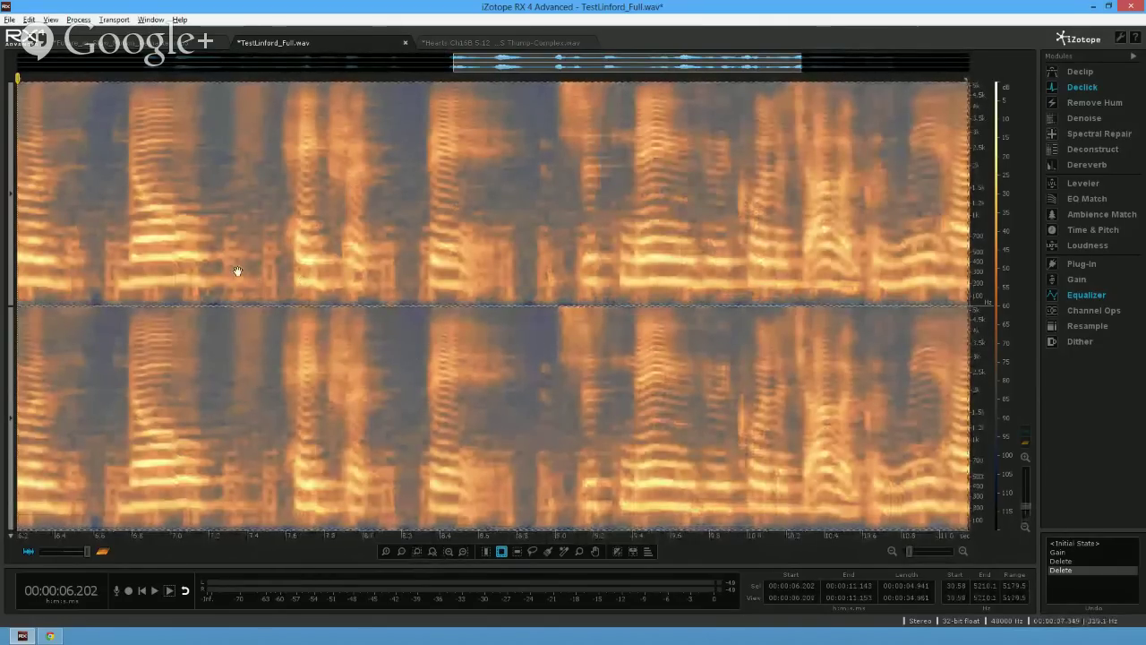
pyautogui.click(237, 271)
# - Audition the low-frequency noise between words from about 7.27 s, then move the selection to about 8.69 to 9.04 s and play it
pyautogui.moveTo(221, 242); pyautogui.dragTo(284, 242)
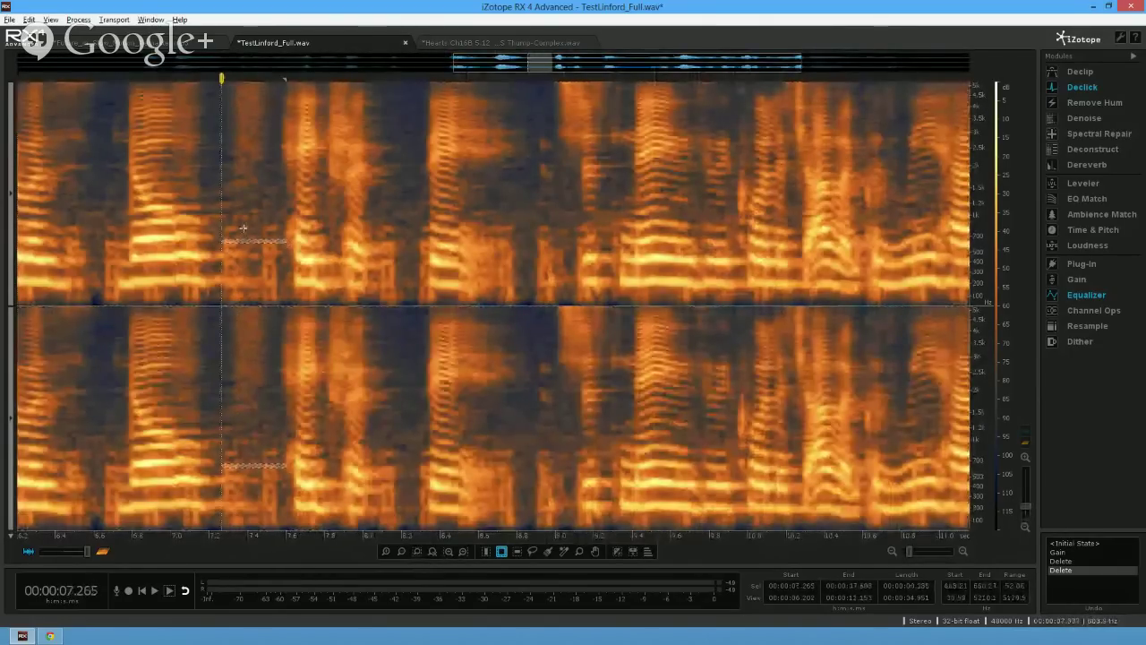
pyautogui.moveTo(222, 214); pyautogui.dragTo(289, 305)
pyautogui.press('space')
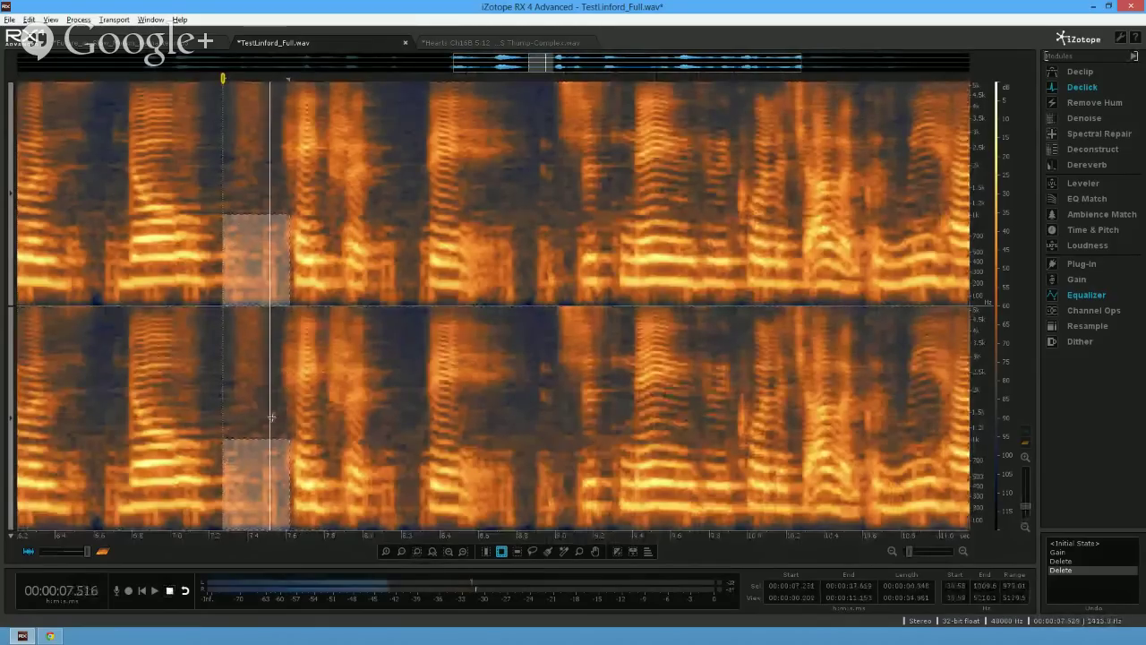
pyautogui.moveTo(264, 286); pyautogui.dragTo(535, 289)
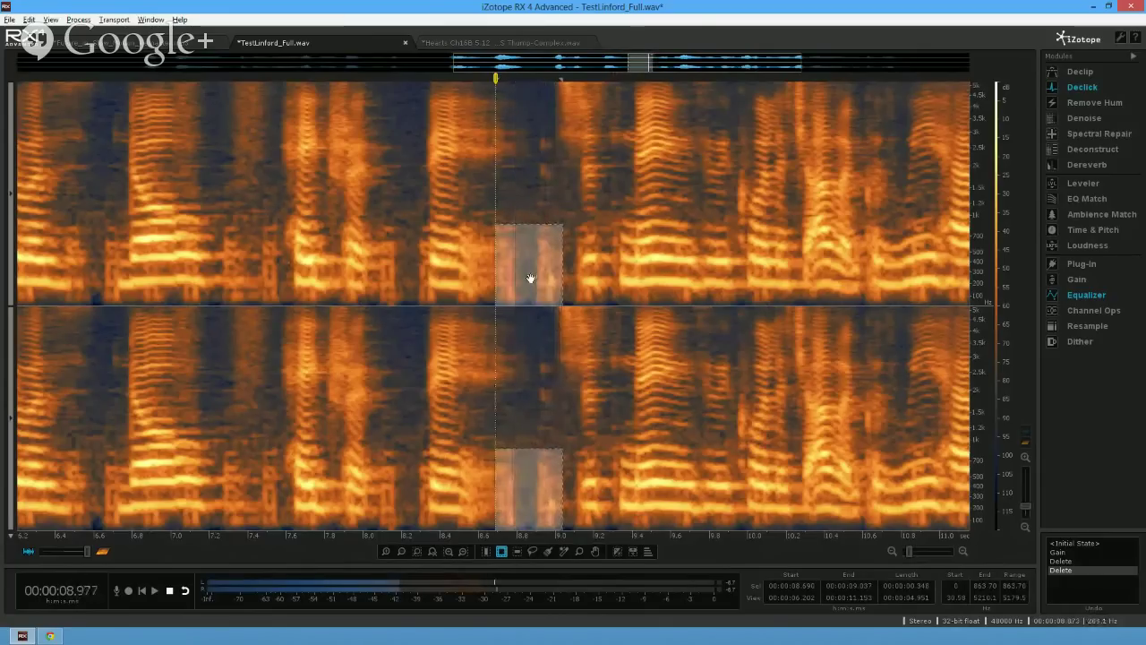
pyautogui.press('space')
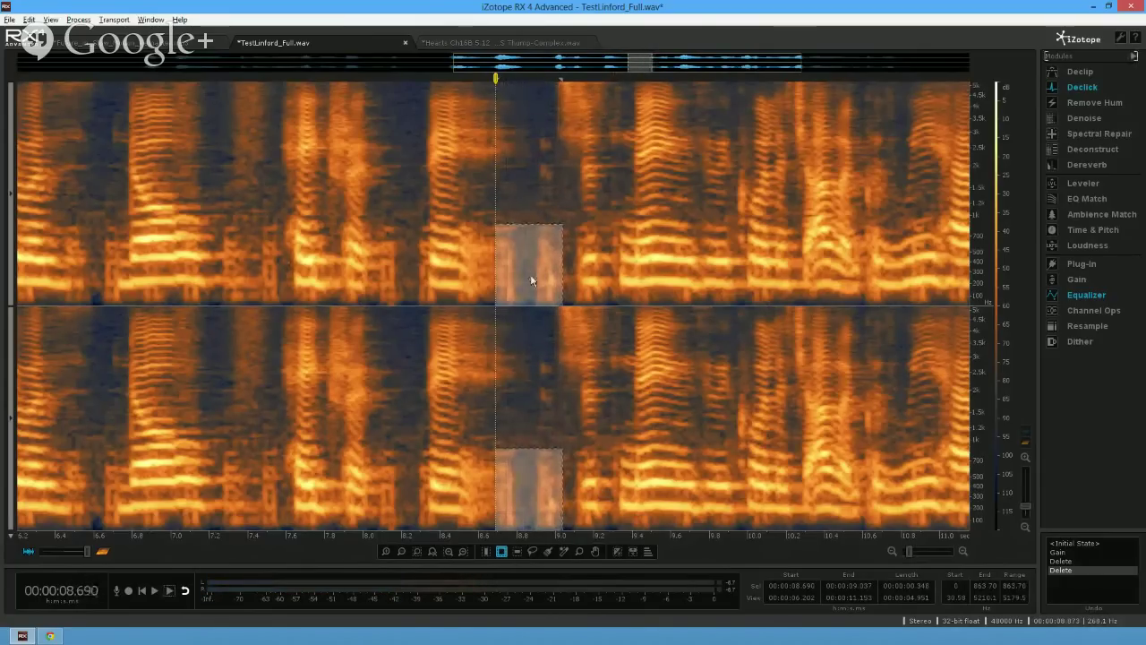
# - Switch to the Hearts Ch16B Thump-Complex.wav file and show the Simple Thump region near 5:10 to 5:14
pyautogui.click(433, 45)
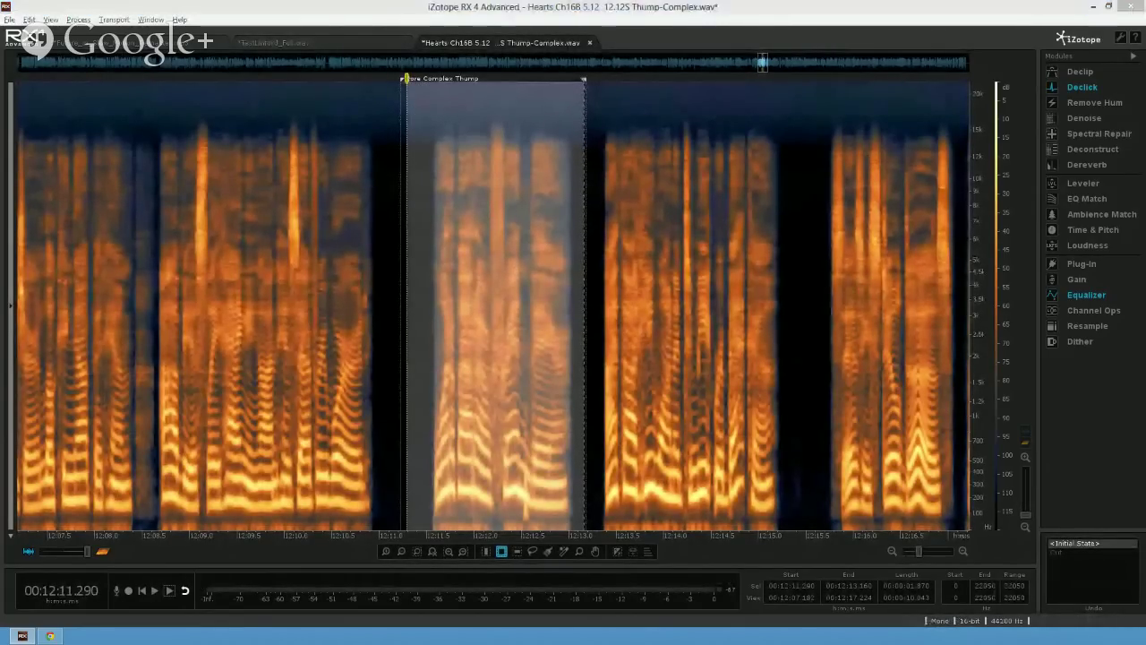
pyautogui.click(334, 62)
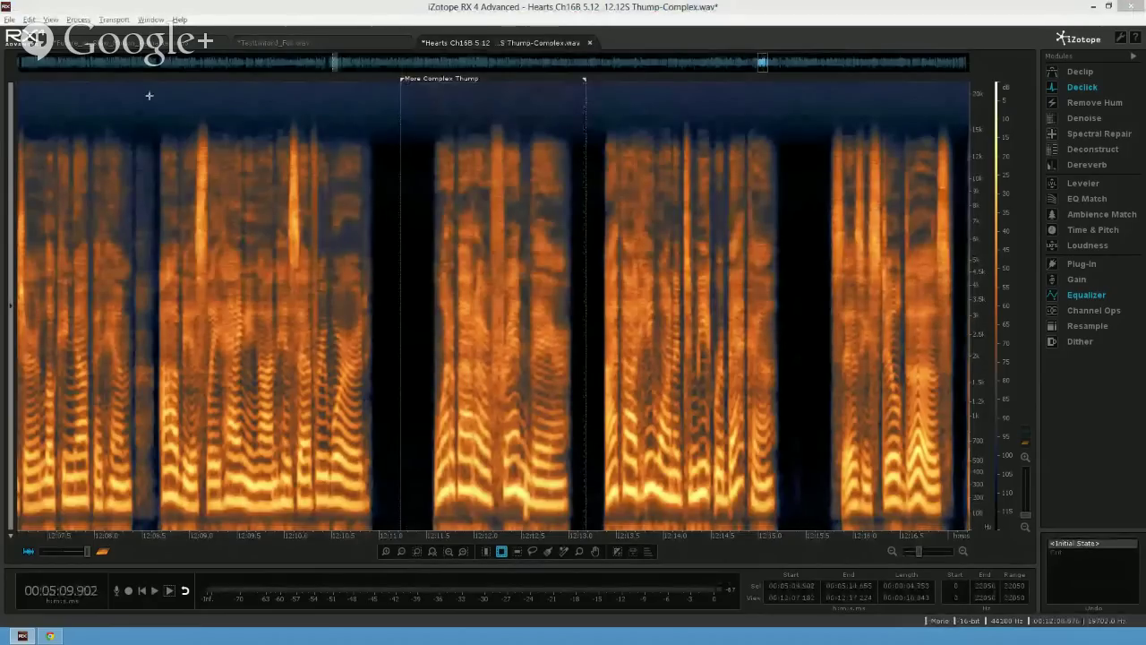
pyautogui.scroll(-5, 334, 64)
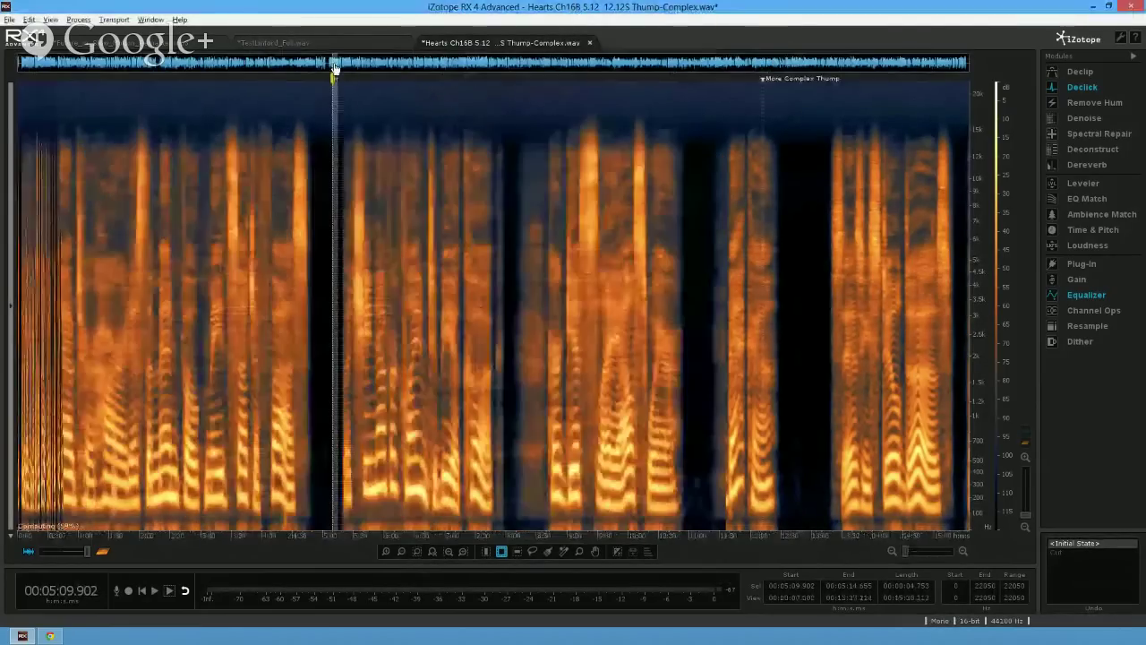
pyautogui.click(336, 192)
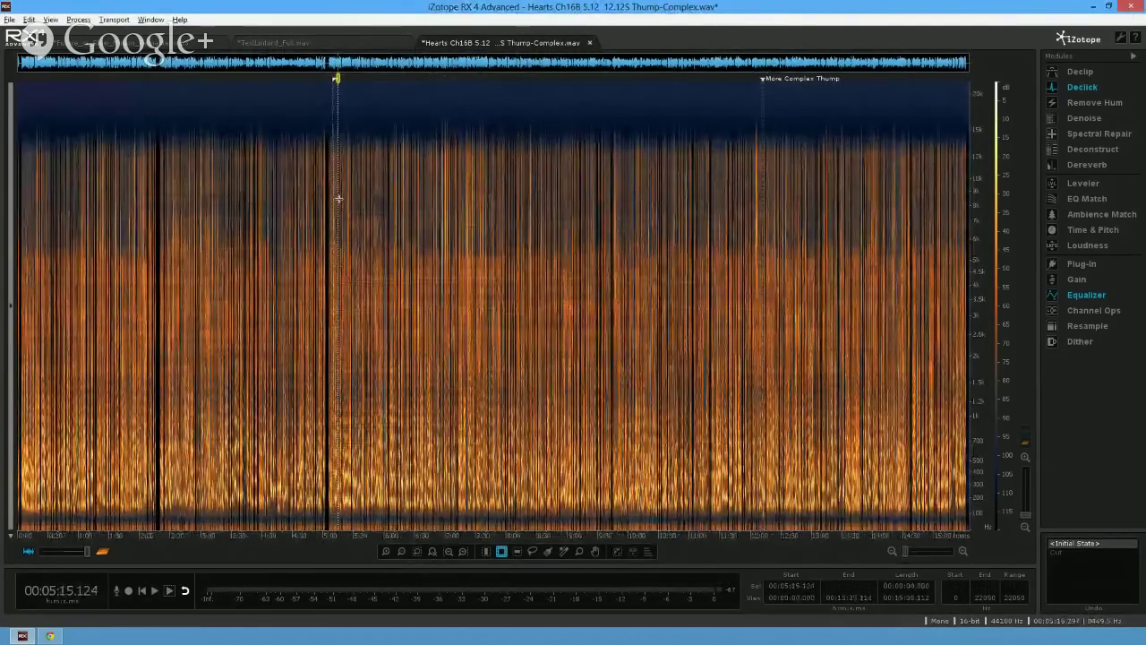
pyautogui.scroll(5, 338, 198)
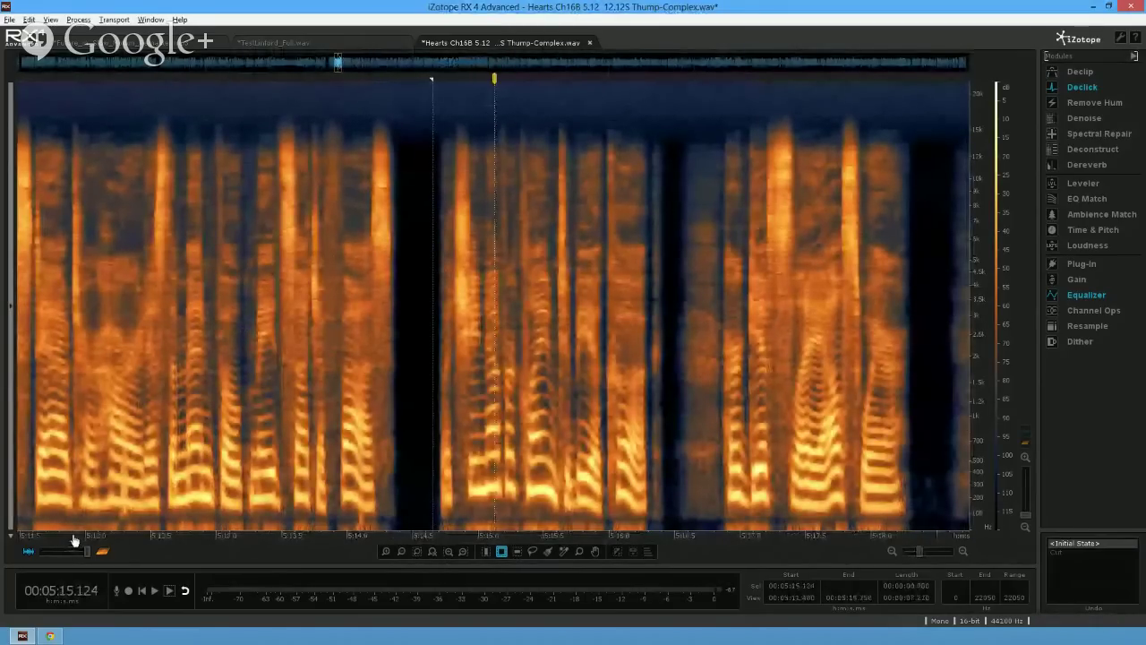
pyautogui.moveTo(84, 540); pyautogui.dragTo(433, 547)
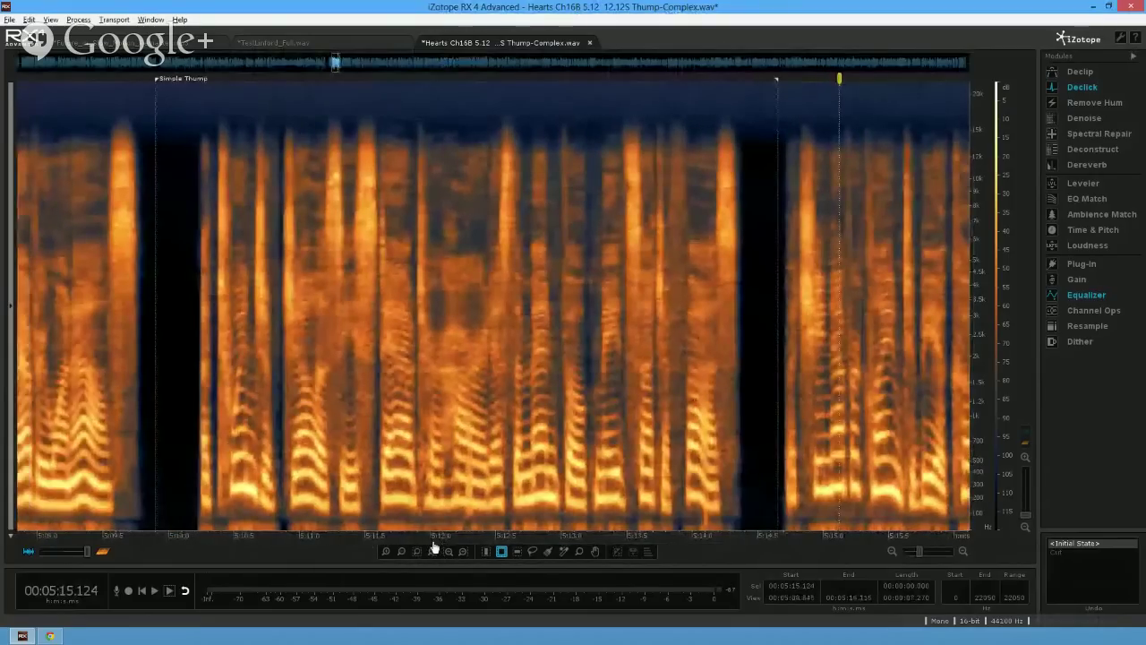
# - Play the Simple Thump region from about 5:10.9 and again from about 5:11.93 to locate the thump
pyautogui.click(299, 442)
pyautogui.press('space')
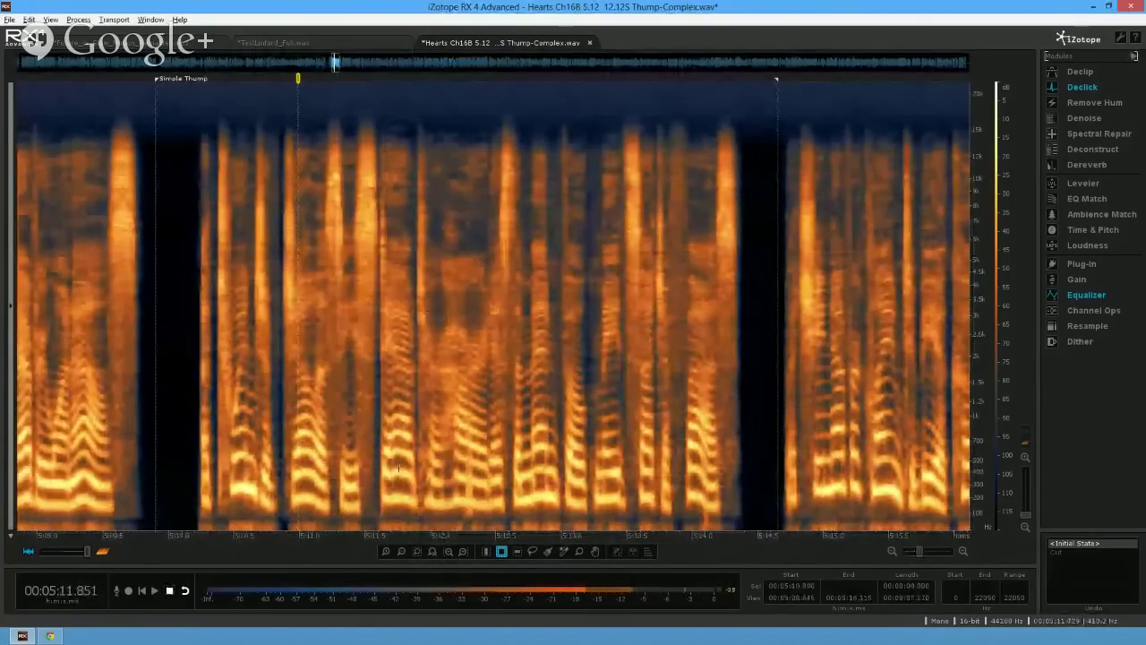
pyautogui.click(421, 480)
pyautogui.press('space')
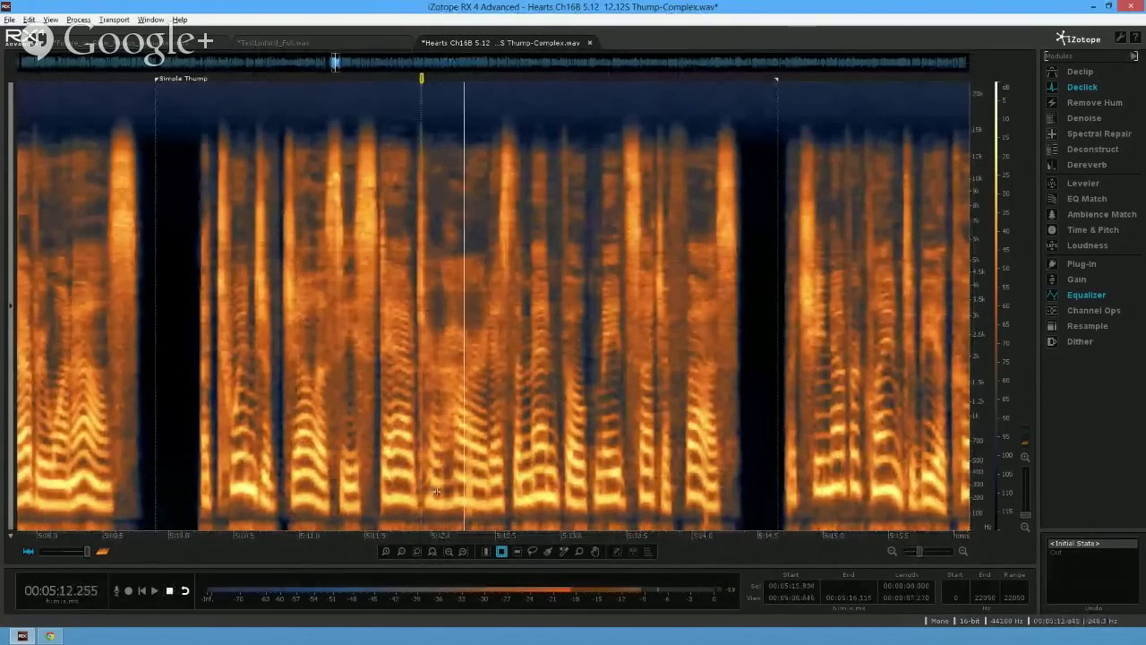
pyautogui.press('space')
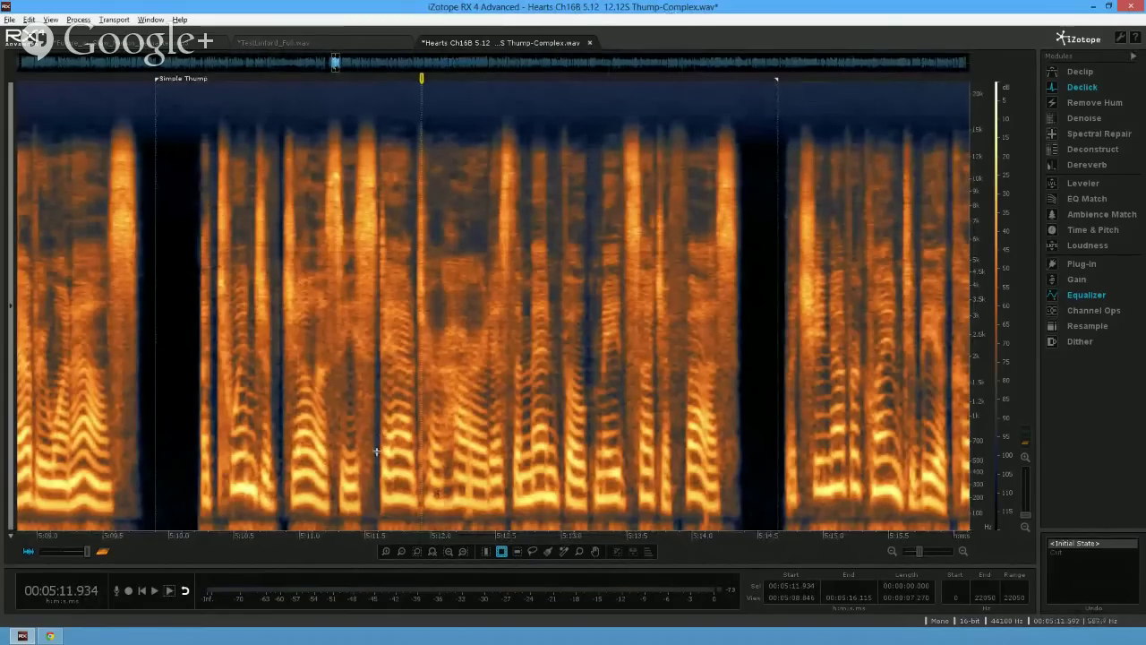
# - Audition a time-frequency selection around the simple thump from about 5:11.5 to 5:12.77, up to about 3.2 kHz
pyautogui.moveTo(364, 309); pyautogui.dragTo(531, 557)
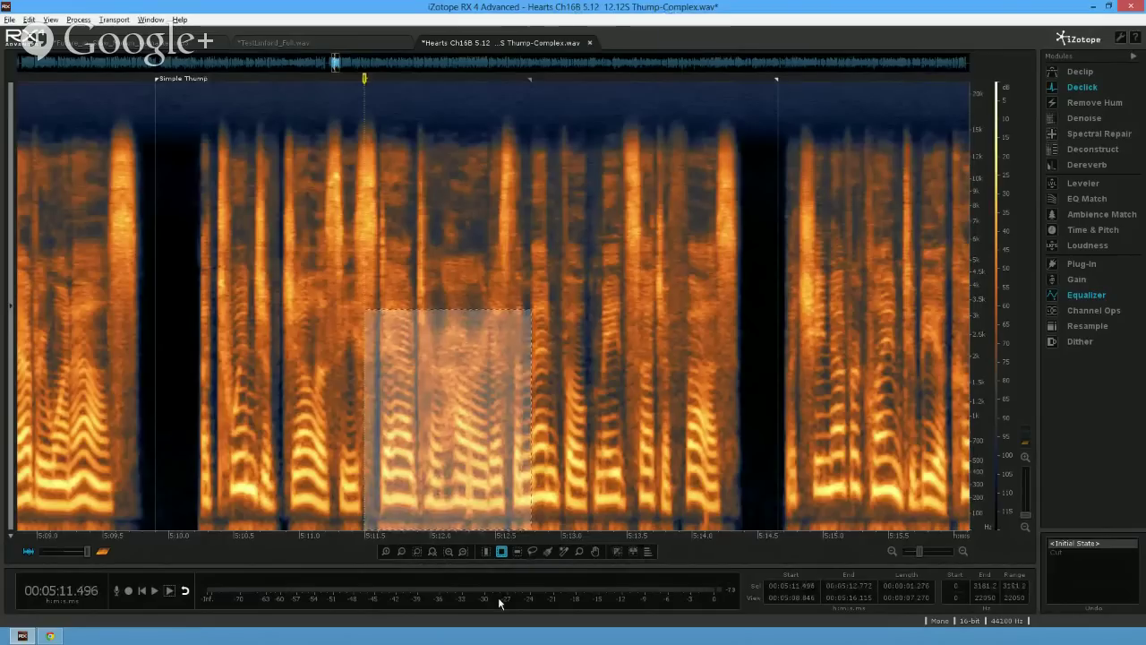
pyautogui.press('space')
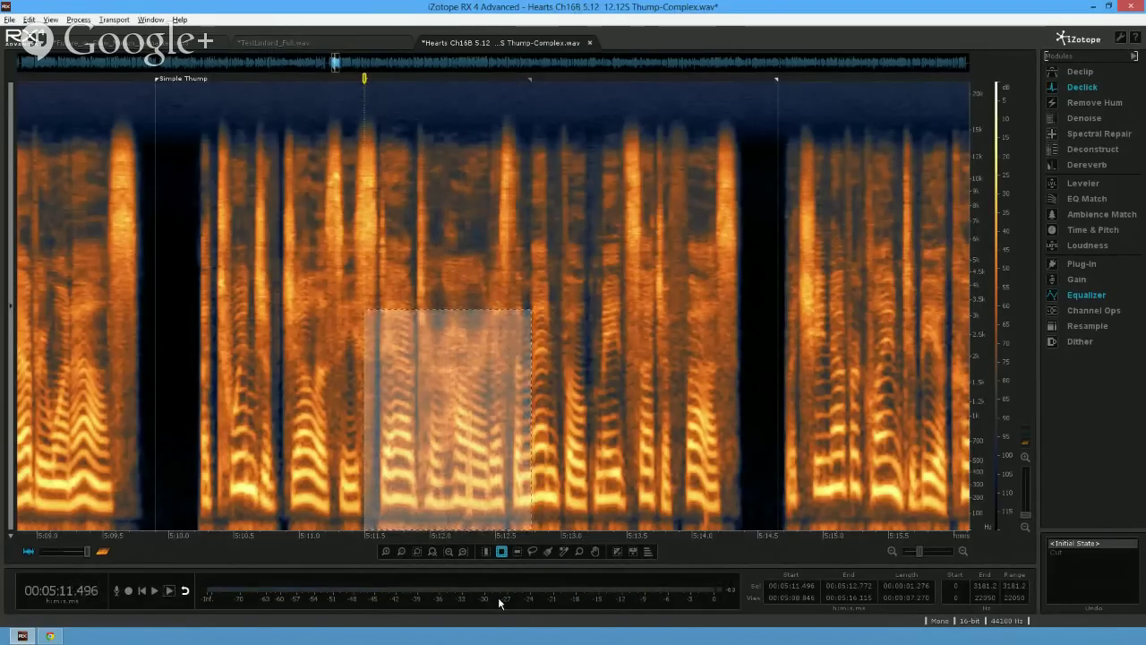
pyautogui.press('space')
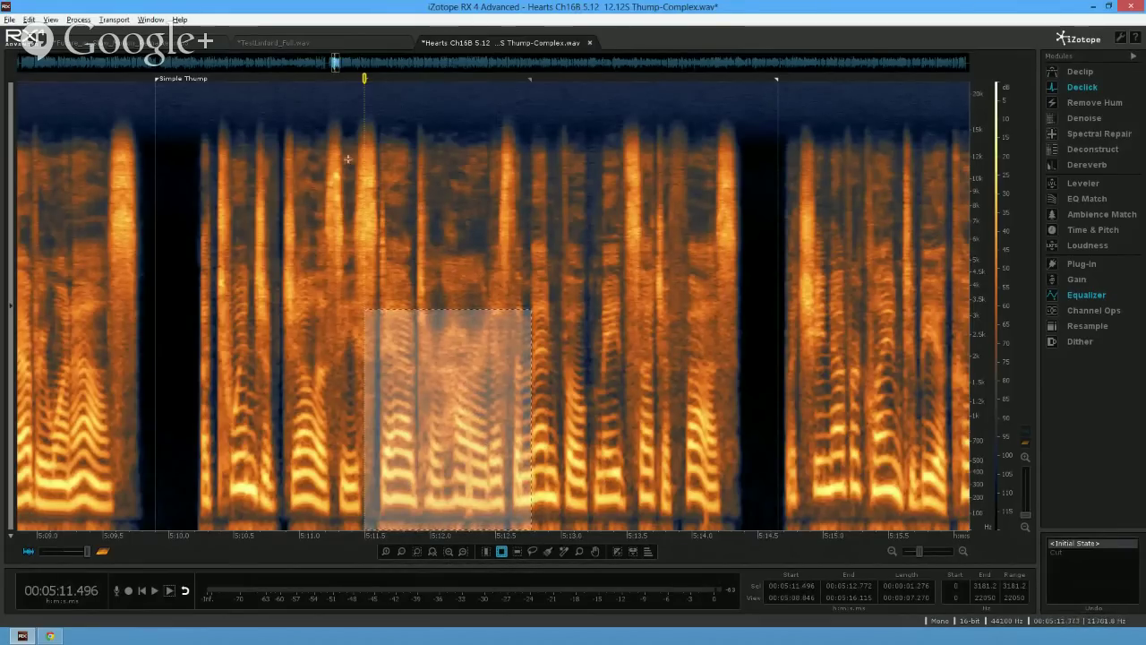
# - Select the More Complex Thump region from about 12:11.23 to 12:13.18 and play it
pyautogui.press('Escape')
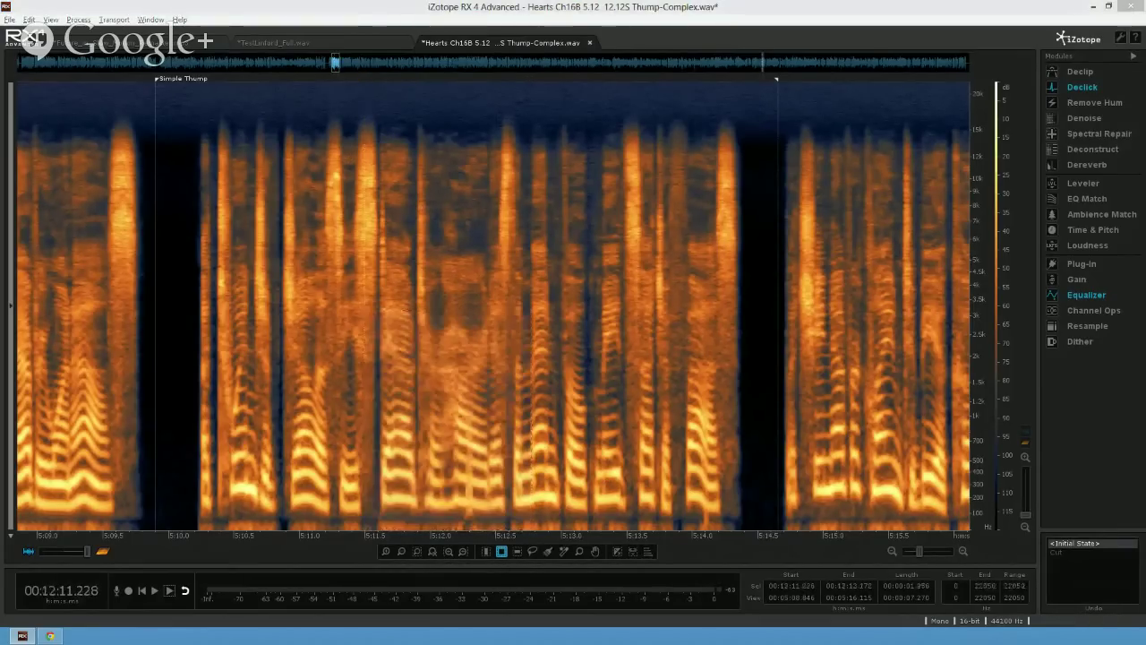
pyautogui.hotkey('ctrl', '-')
pyautogui.hotkey('ctrl', '+')
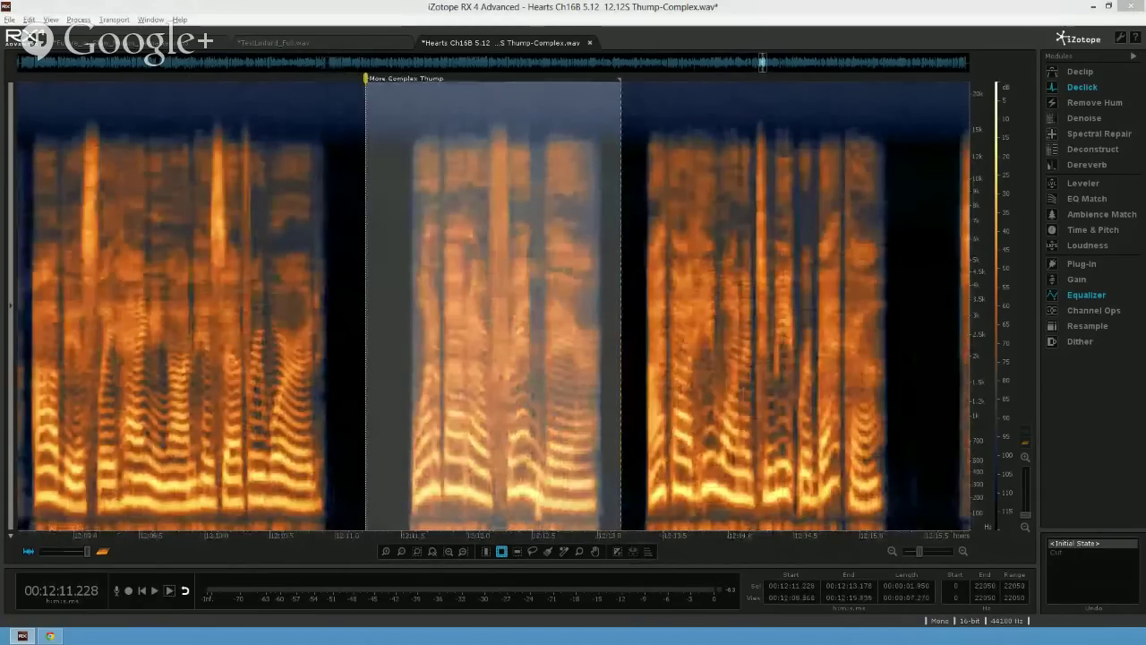
pyautogui.press('space')
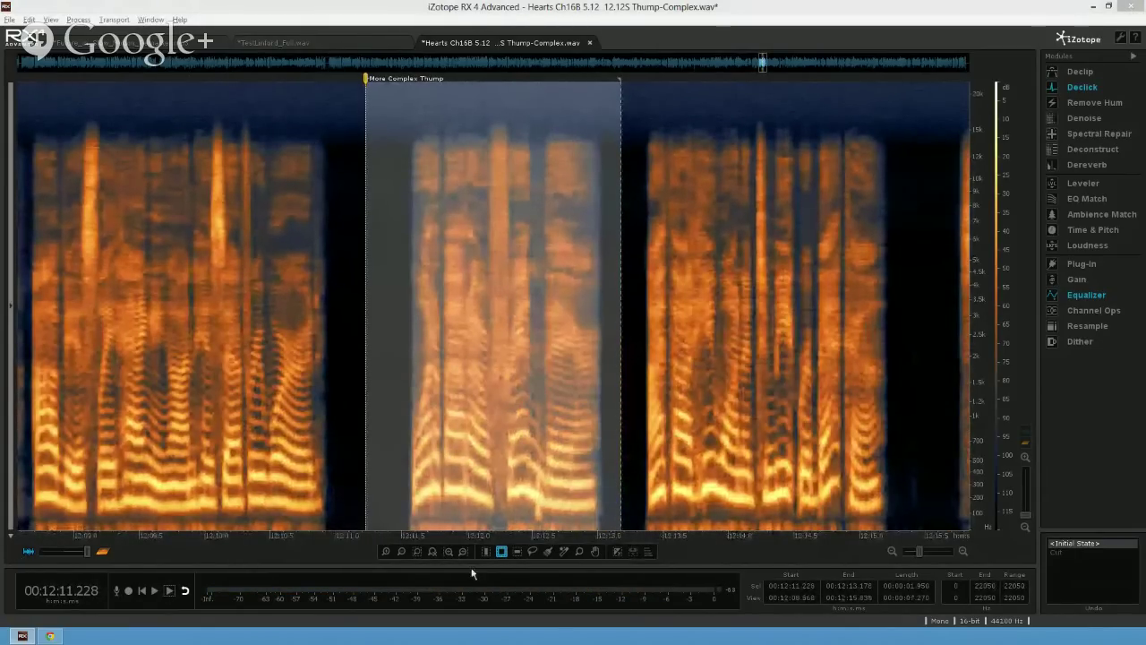
pyautogui.press('space')
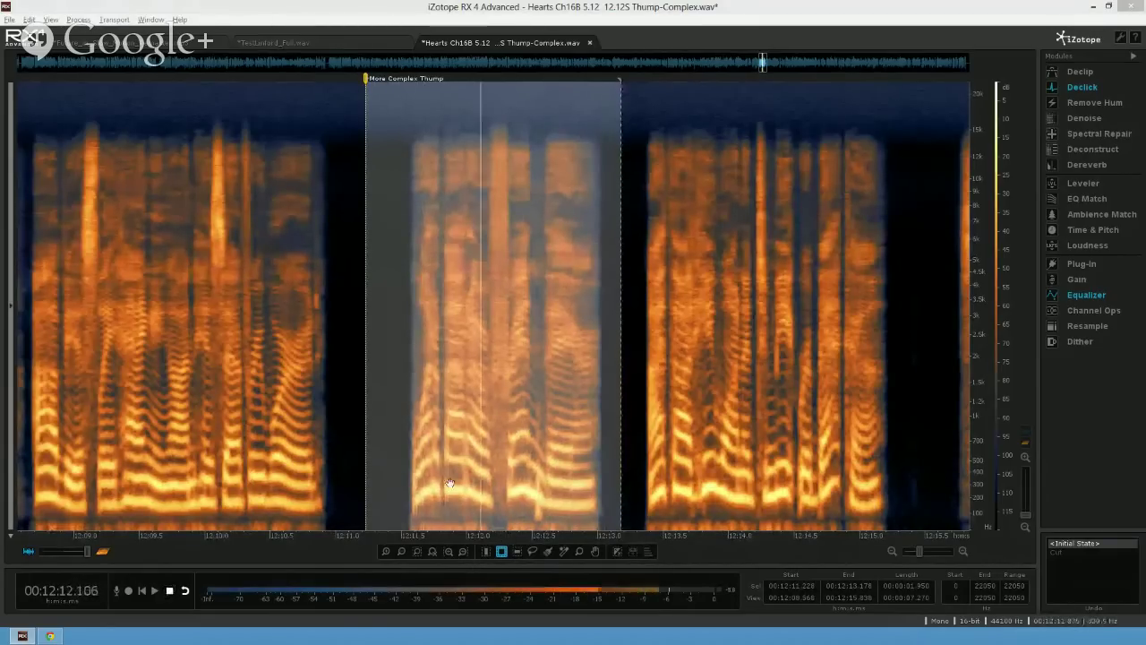
# - Shorten the More Complex Thump selection to start at about 12:12.33 and play that part
pyautogui.moveTo(365, 450); pyautogui.dragTo(509, 452)
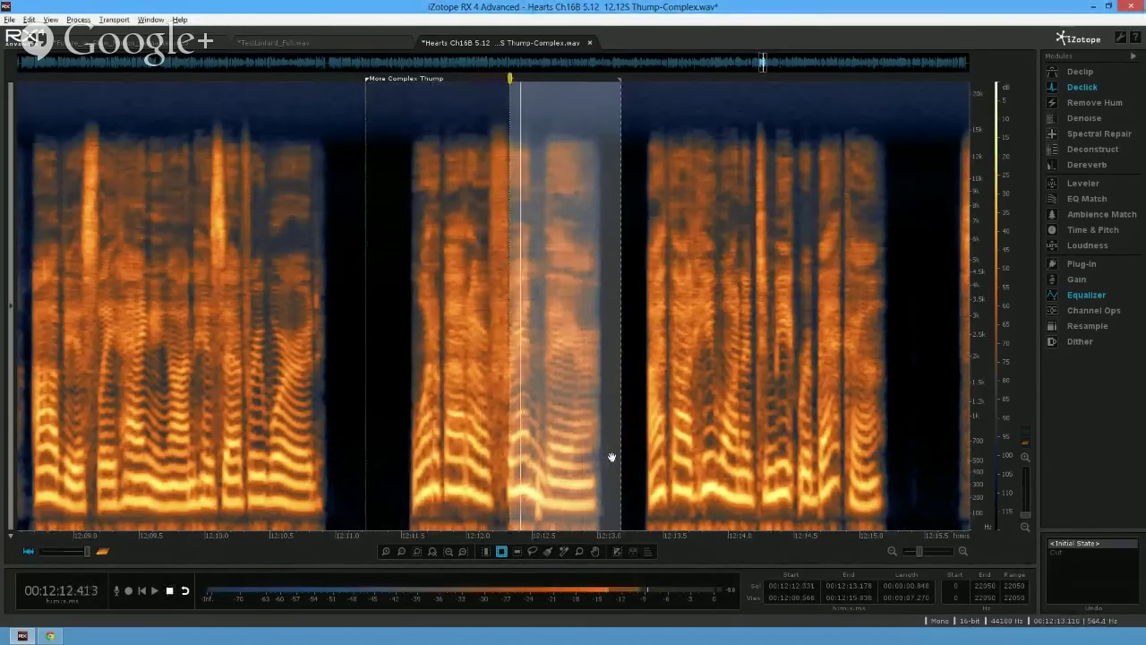
pyautogui.press('space')
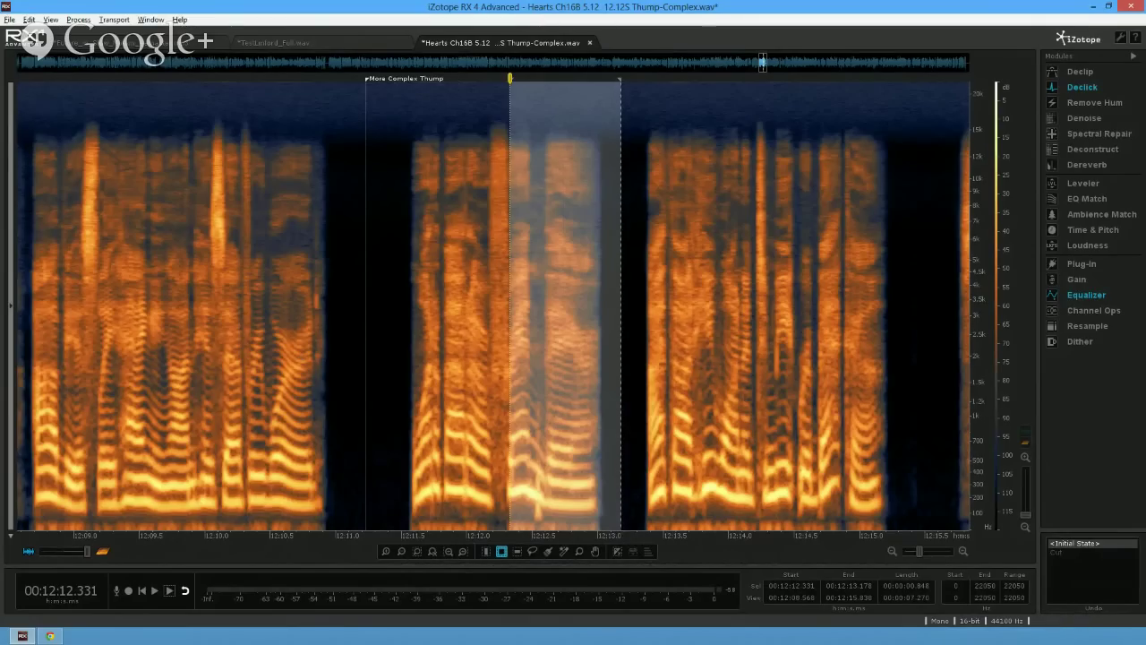
# - Select the Simple Thump region from about 5:09.90 to 5:14.66 and play its beginning
pyautogui.click(112, 275)
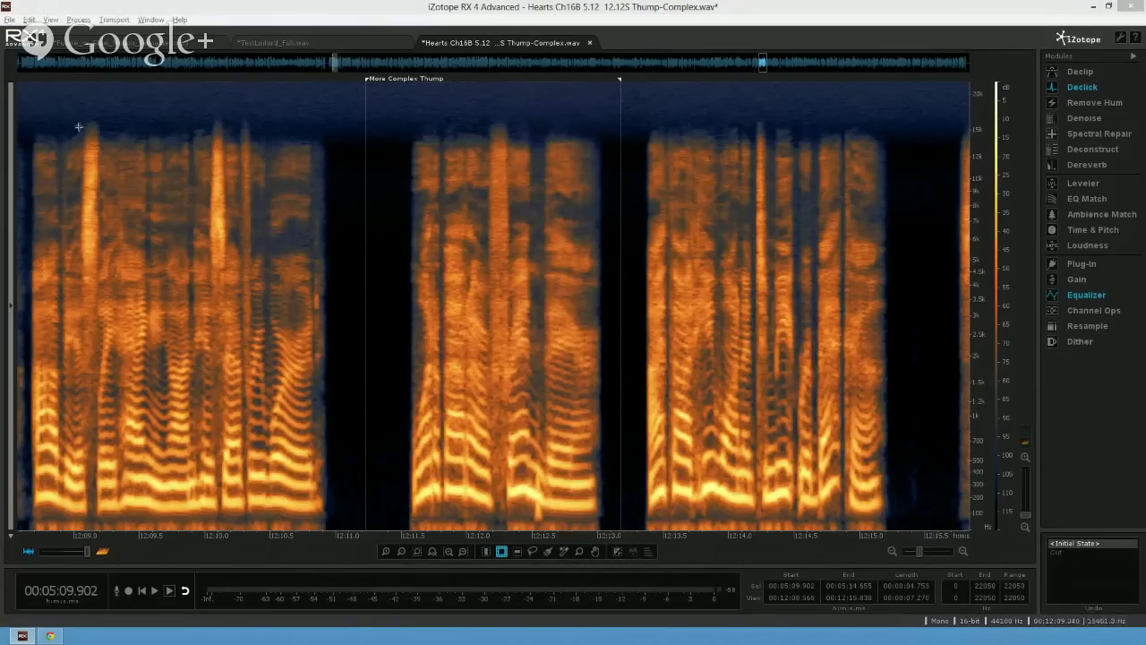
pyautogui.hotkey('ctrl', 'e')
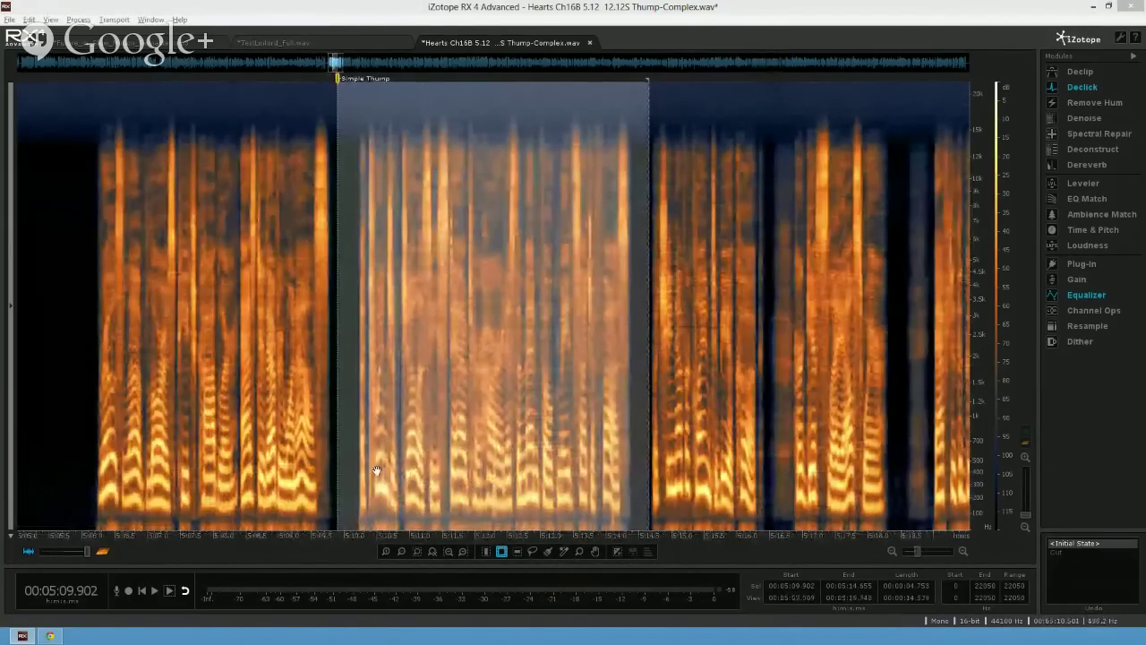
pyautogui.press('space')
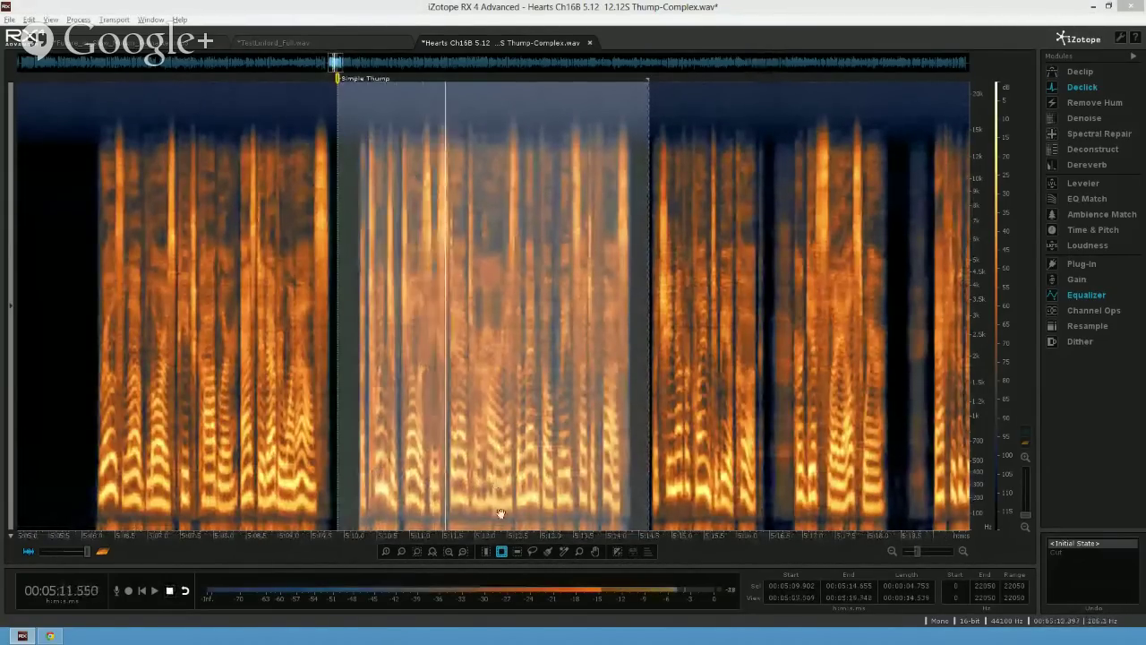
pyautogui.press('space')
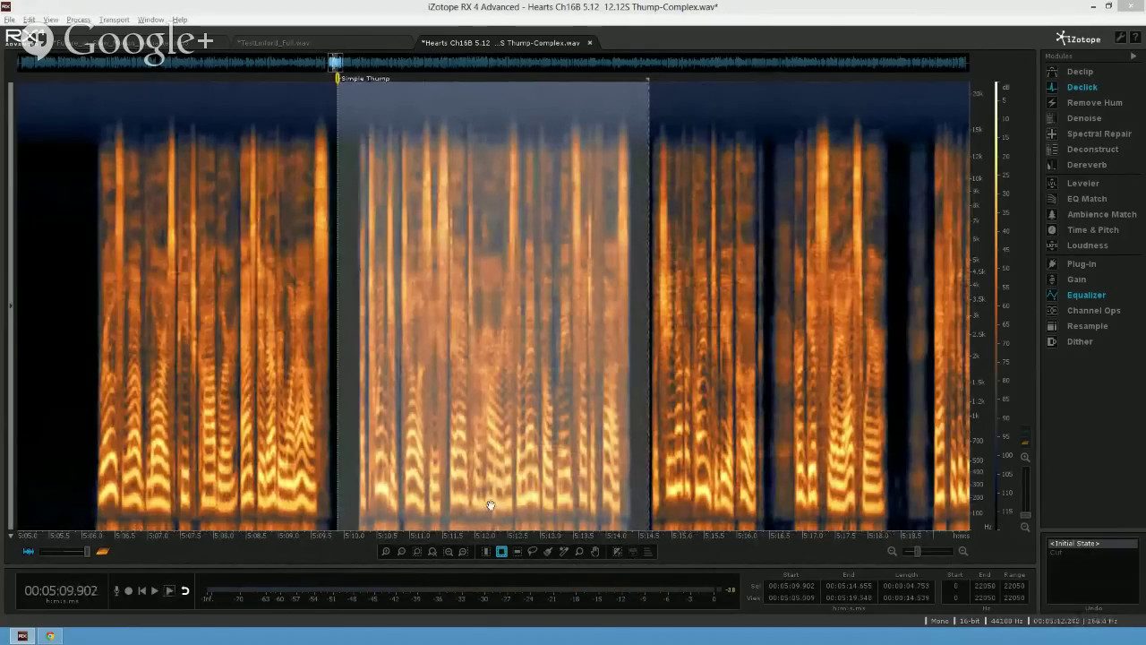
# - Place the playhead around the simple thump, ending at about 5:11.82, and examine that passage up close
pyautogui.click(490, 506)
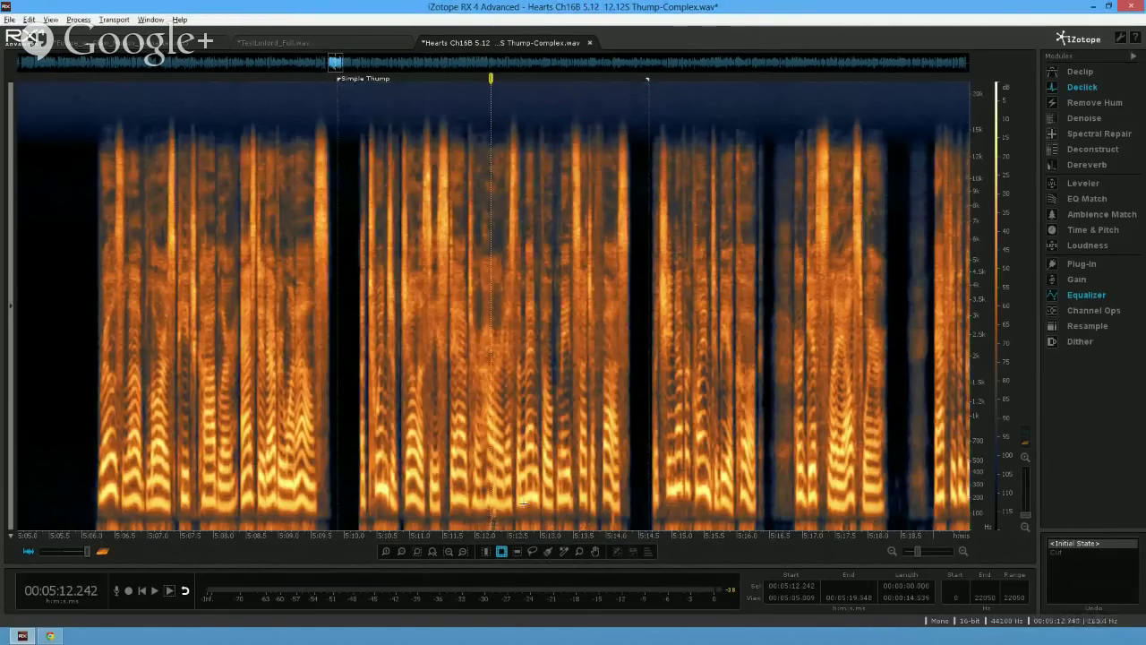
pyautogui.click(400, 481)
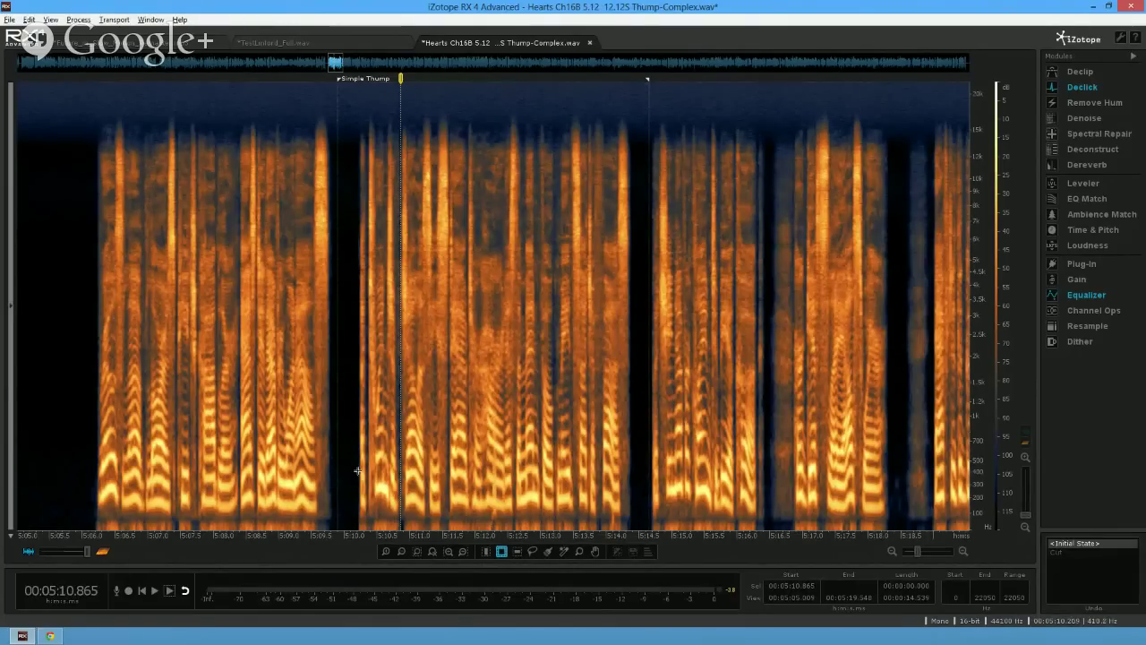
pyautogui.click(462, 499)
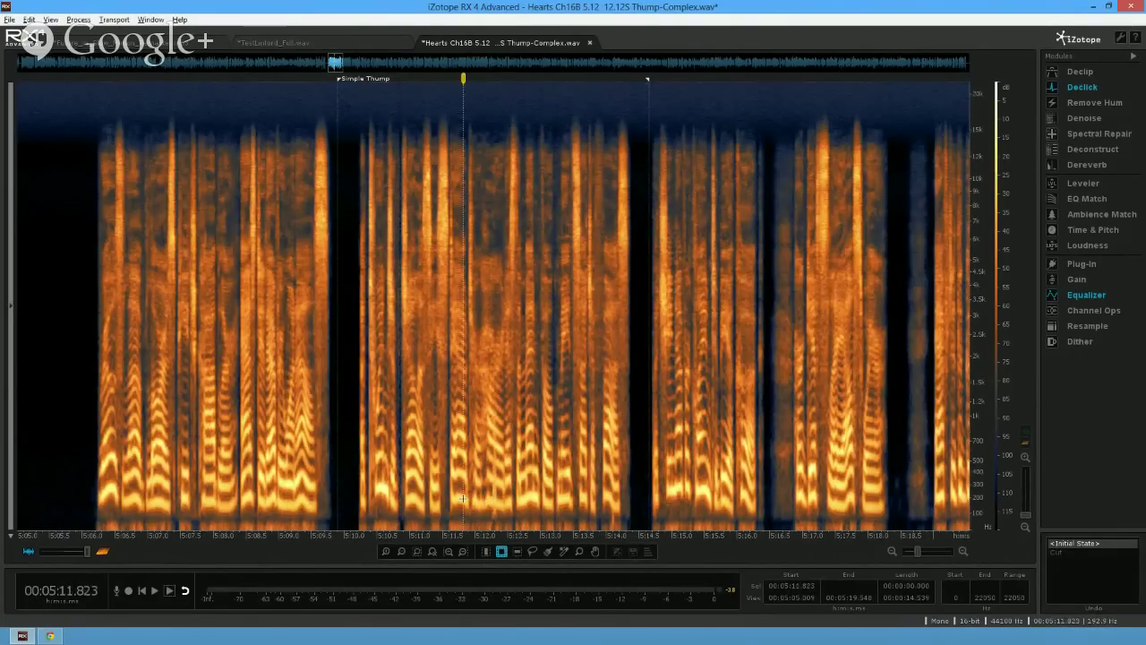
pyautogui.scroll(2, 463, 499)
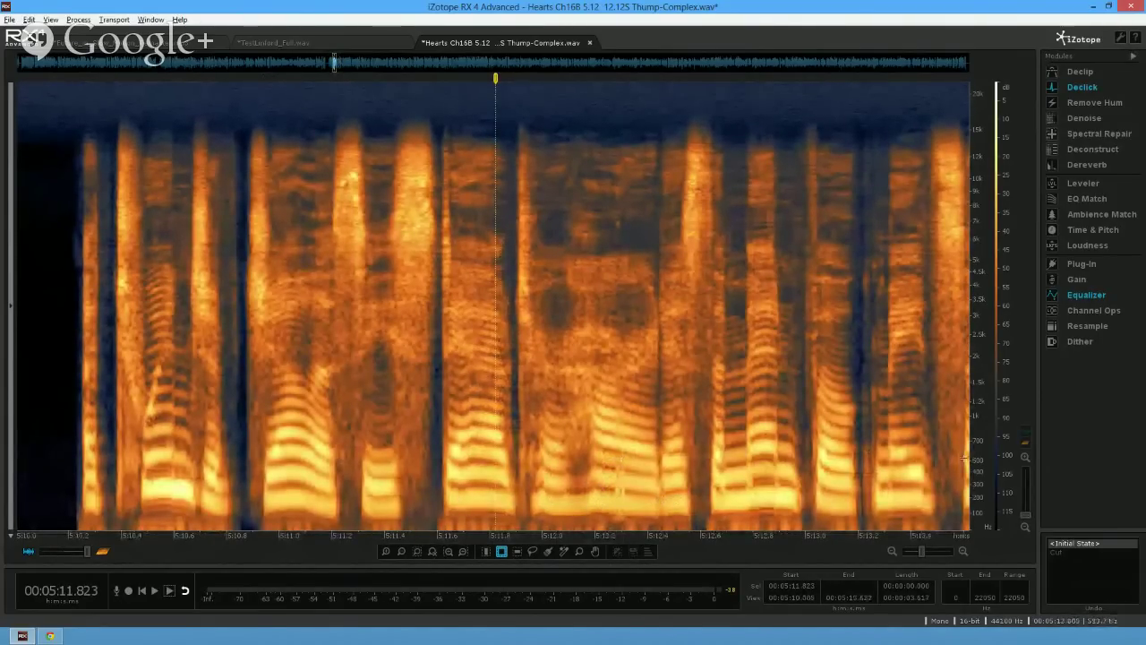
# - Switch the spectrogram's frequency scale to Log and back to Mel to compare the two displays
pyautogui.rightClick(978, 405)
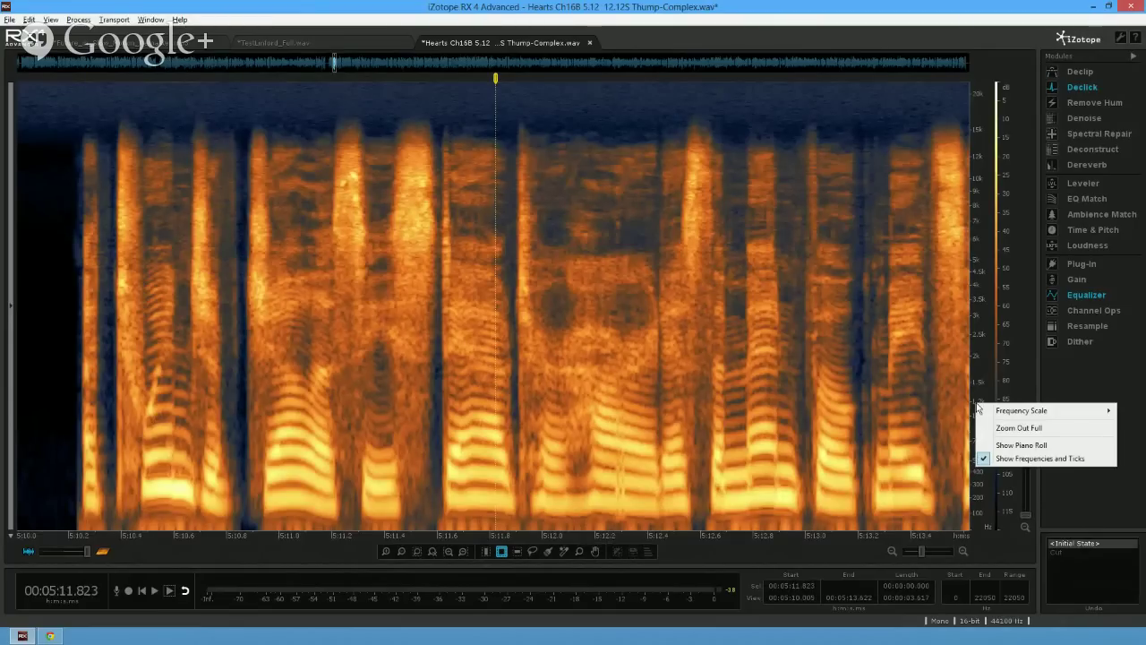
pyautogui.moveTo(1010, 418)
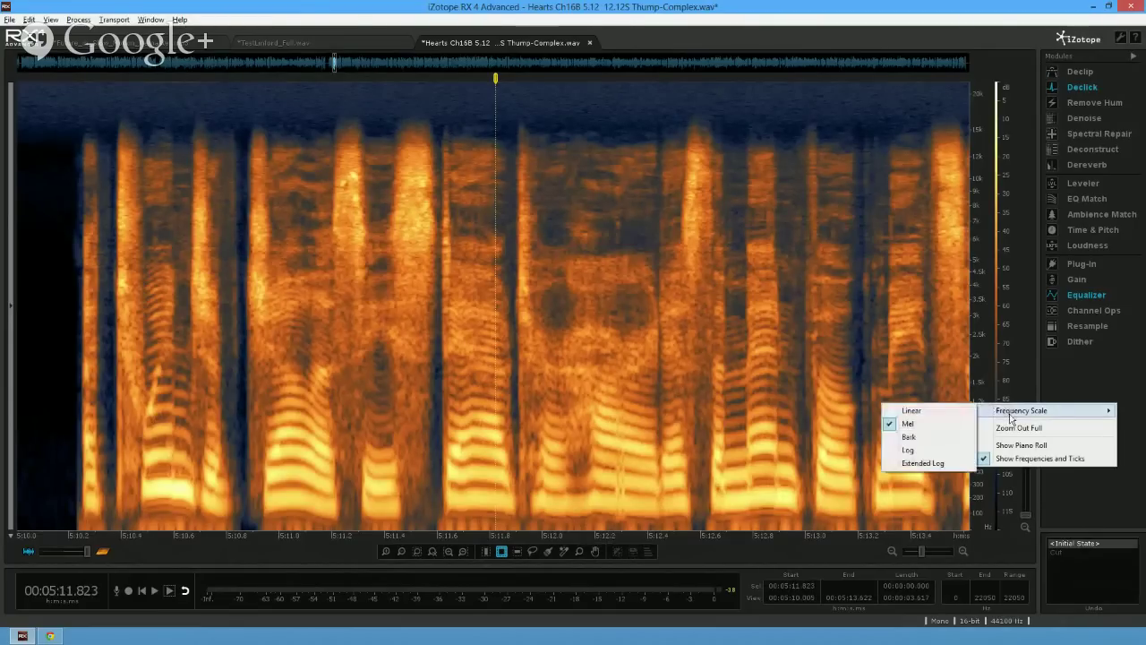
pyautogui.click(931, 449)
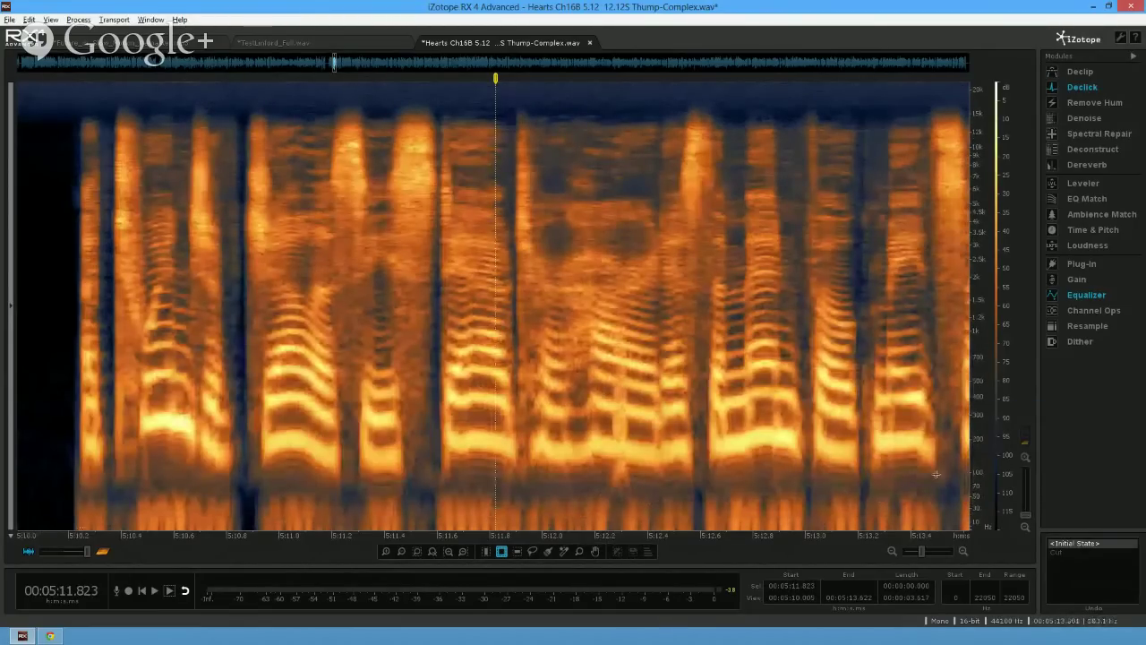
pyautogui.rightClick(979, 370)
pyautogui.moveTo(1011, 381)
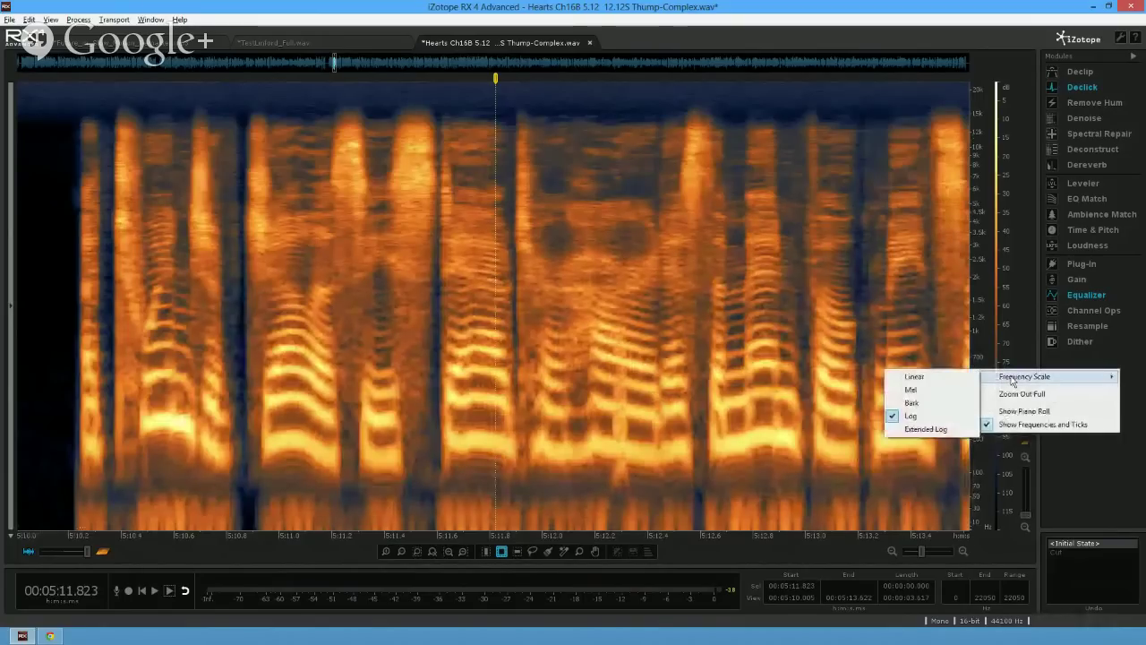
pyautogui.click(933, 391)
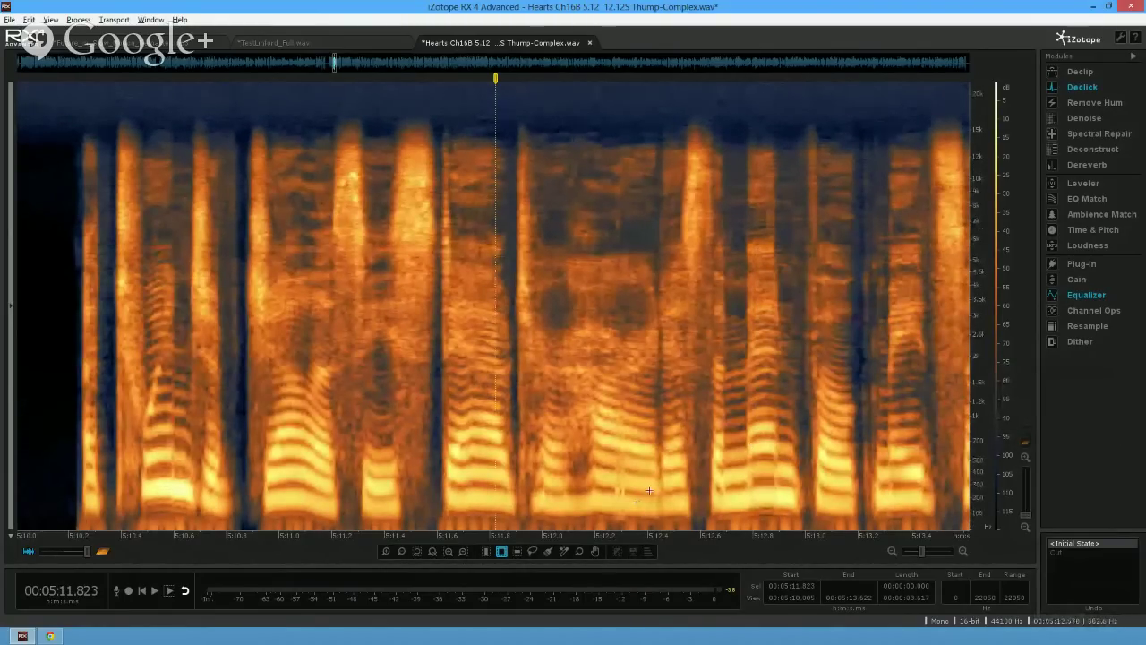
# - Set the spectrogram's frequency scale to Log
pyautogui.rightClick(981, 374)
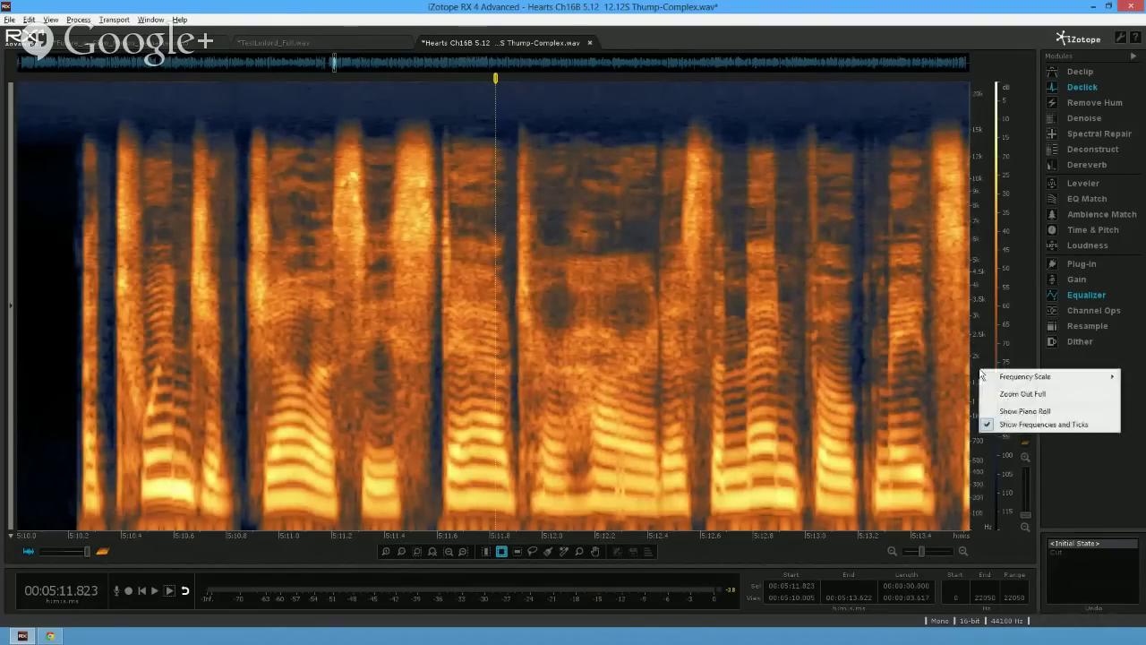
pyautogui.moveTo(992, 380)
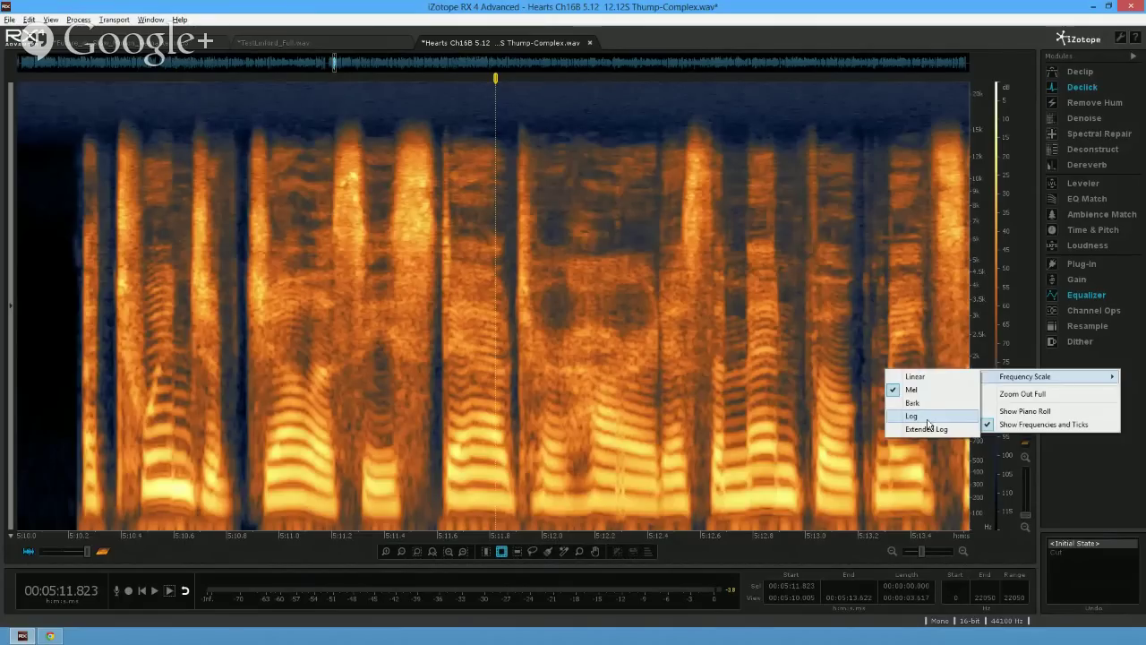
pyautogui.click(928, 417)
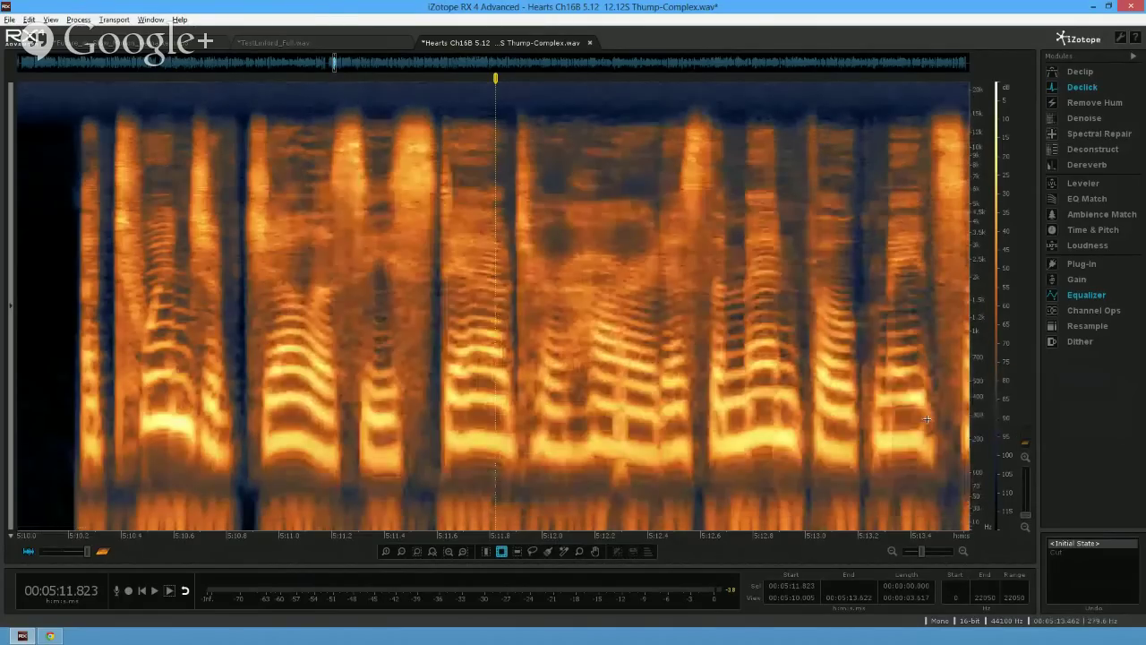
# - Load the Equalizer preset "H Pass 91 & L Pass 12.6k" and process the whole file with nothing selected
pyautogui.moveTo(604, 455); pyautogui.dragTo(638, 509)
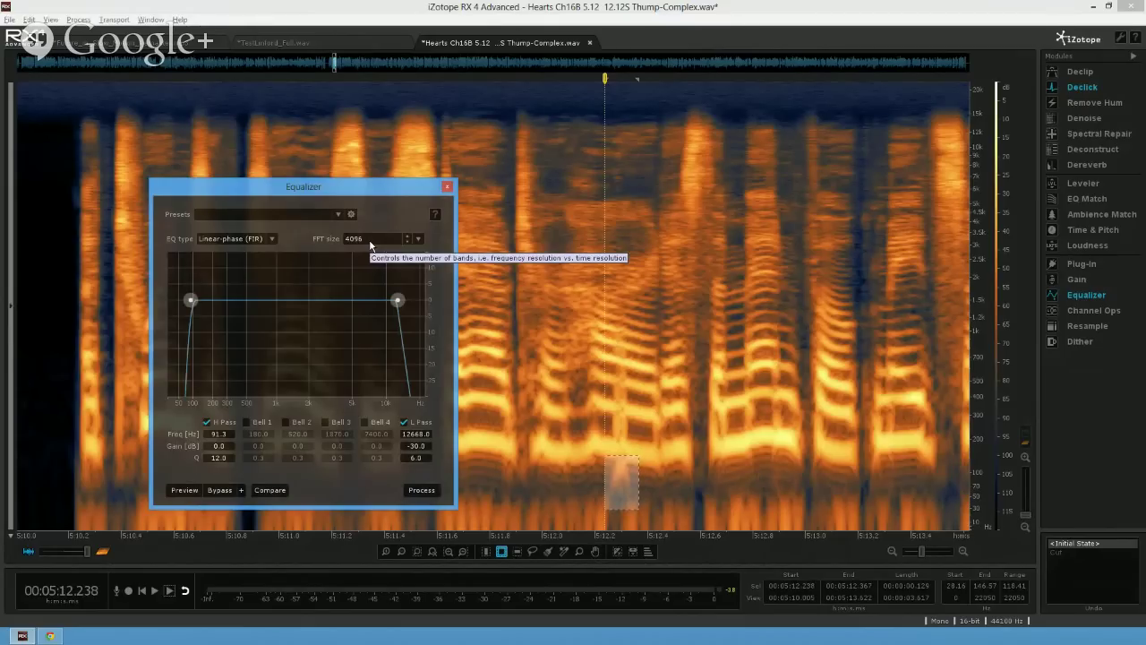
pyautogui.click(338, 215)
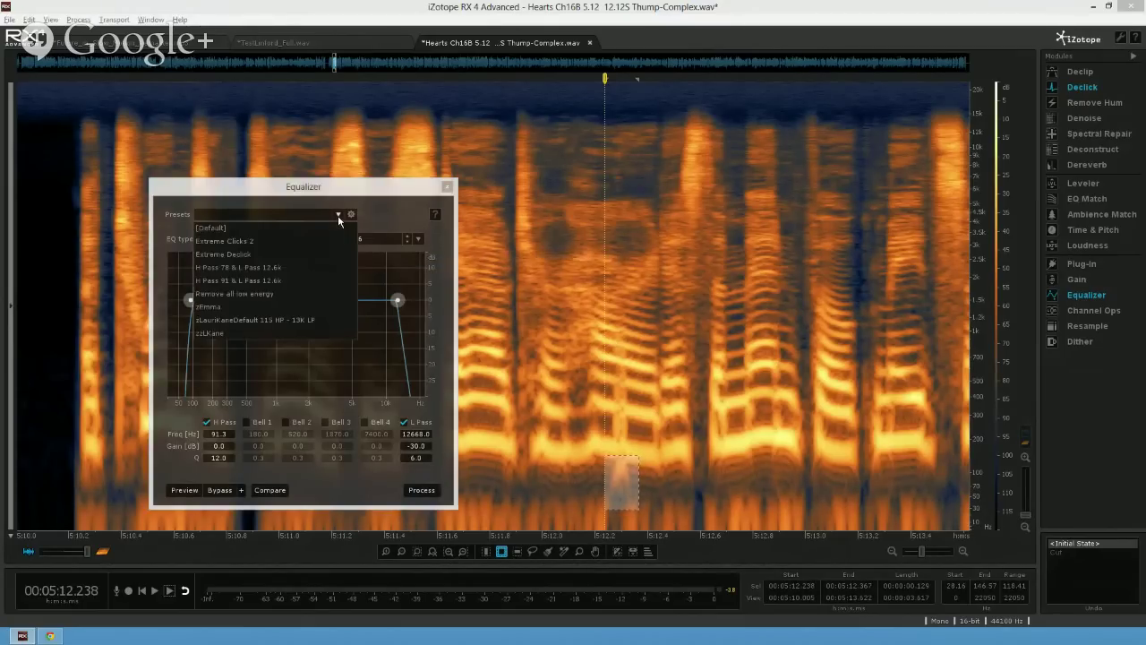
pyautogui.click(257, 280)
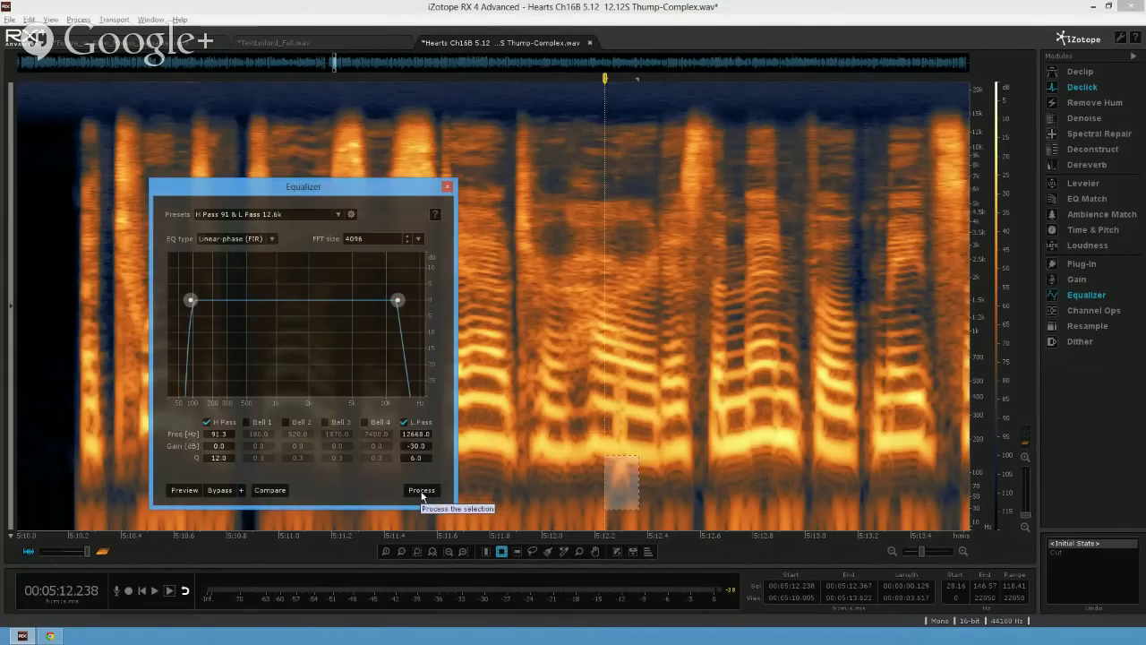
pyautogui.click(136, 335)
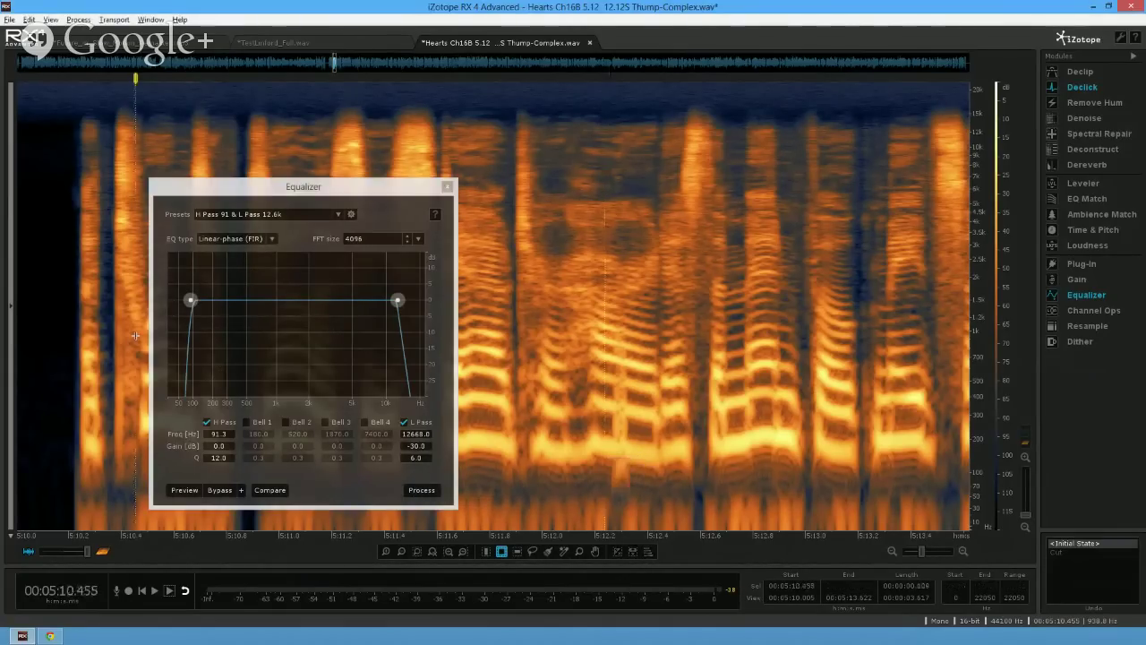
pyautogui.click(421, 490)
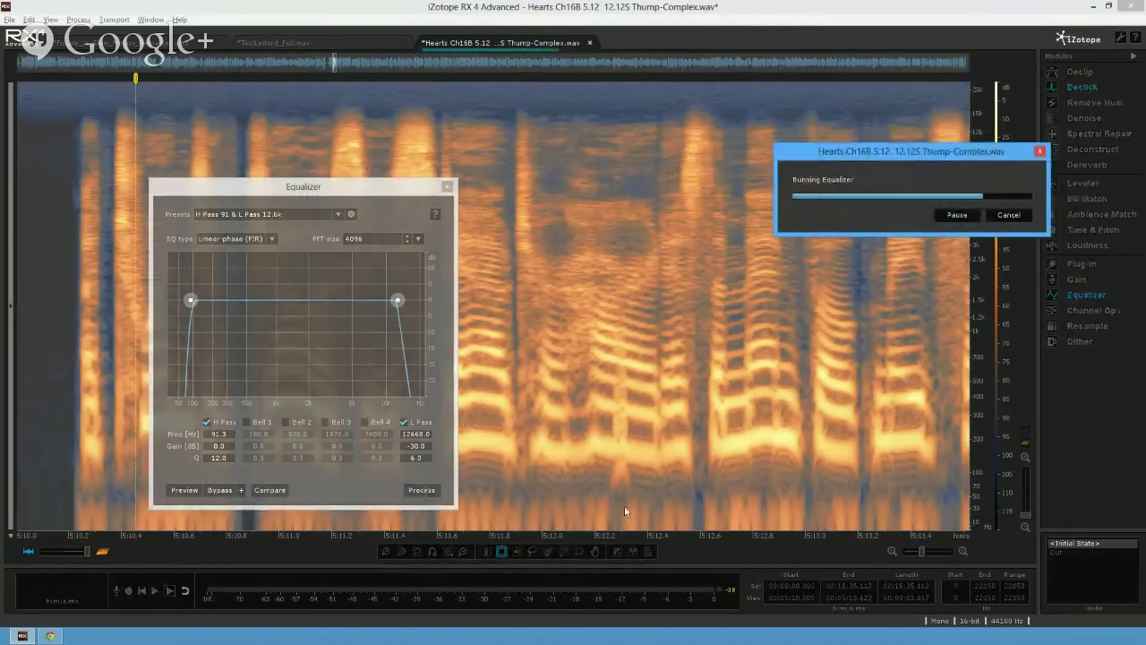
pyautogui.click(578, 501)
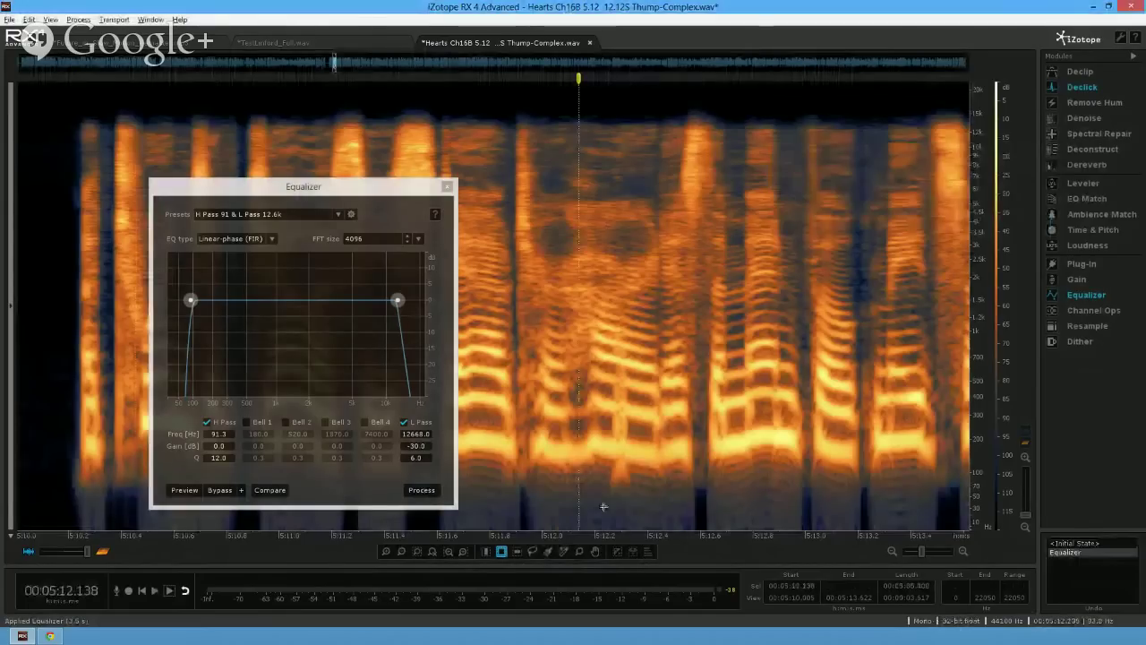
# - Go back to the initial history state and mark the rumble below about 75 Hz from about 5:11.55 to 5:13.17
pyautogui.click(1073, 542)
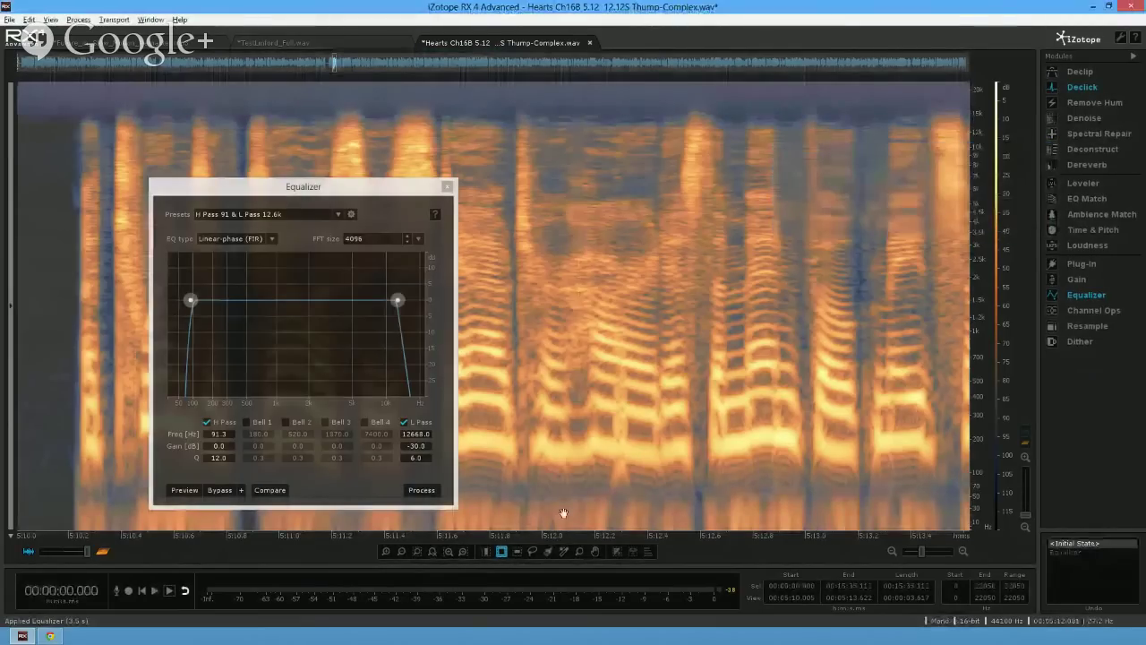
pyautogui.click(532, 505)
pyautogui.moveTo(427, 191); pyautogui.dragTo(426, 132)
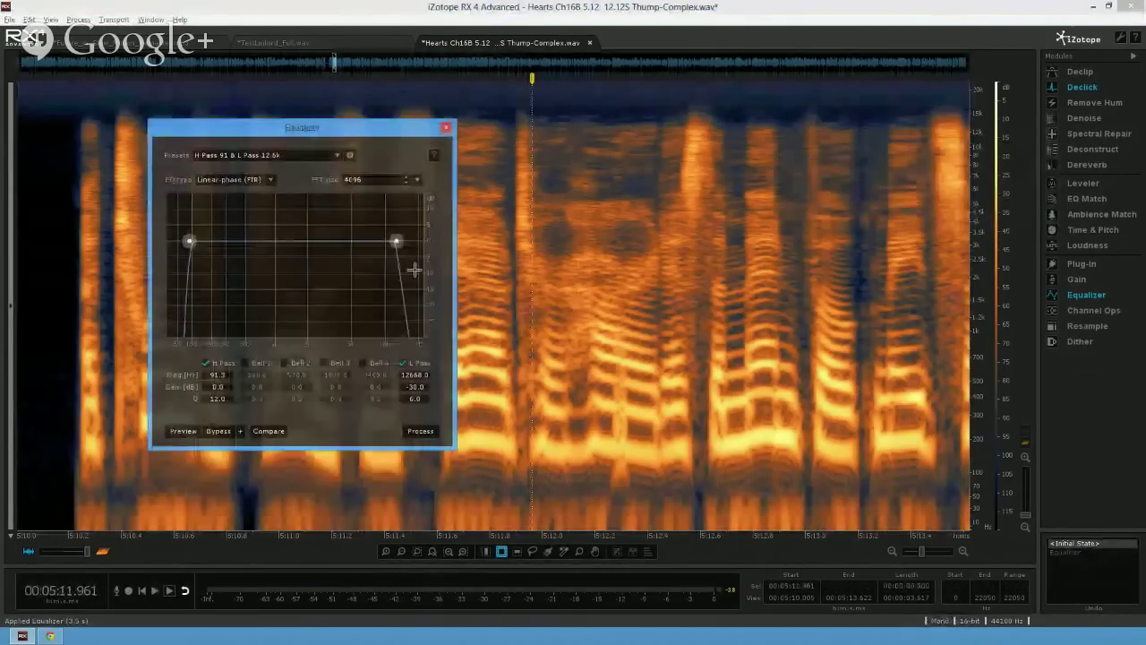
pyautogui.moveTo(423, 483); pyautogui.dragTo(847, 530)
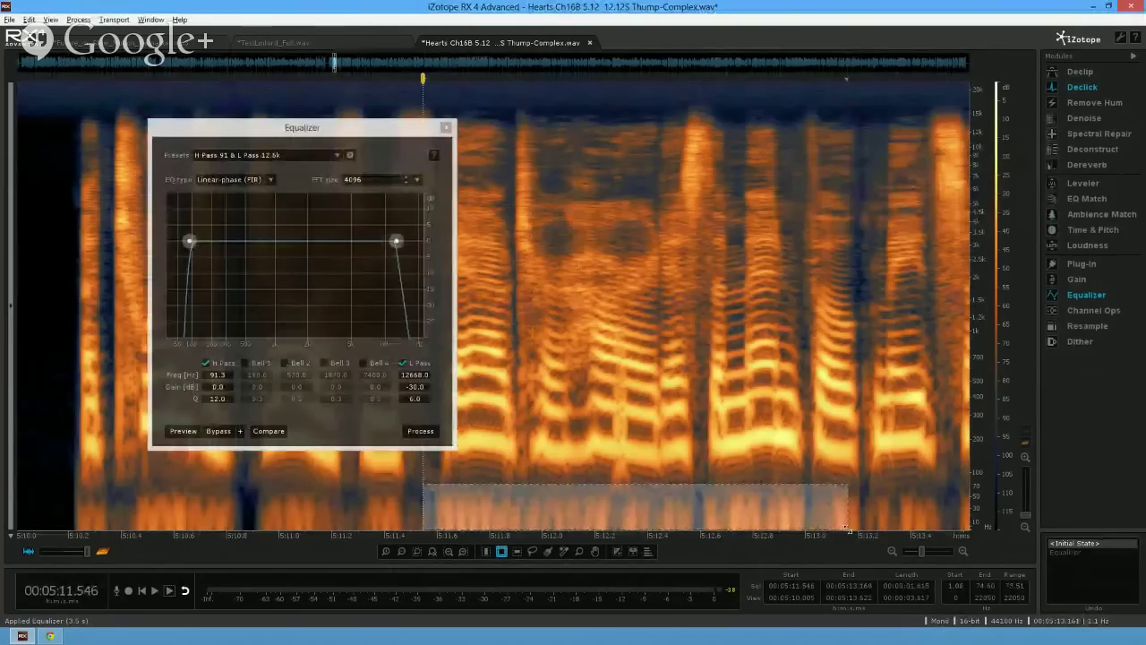
# - Restore the Equalizer history state, close the Equalizer window and clear the selection
pyautogui.click(1067, 552)
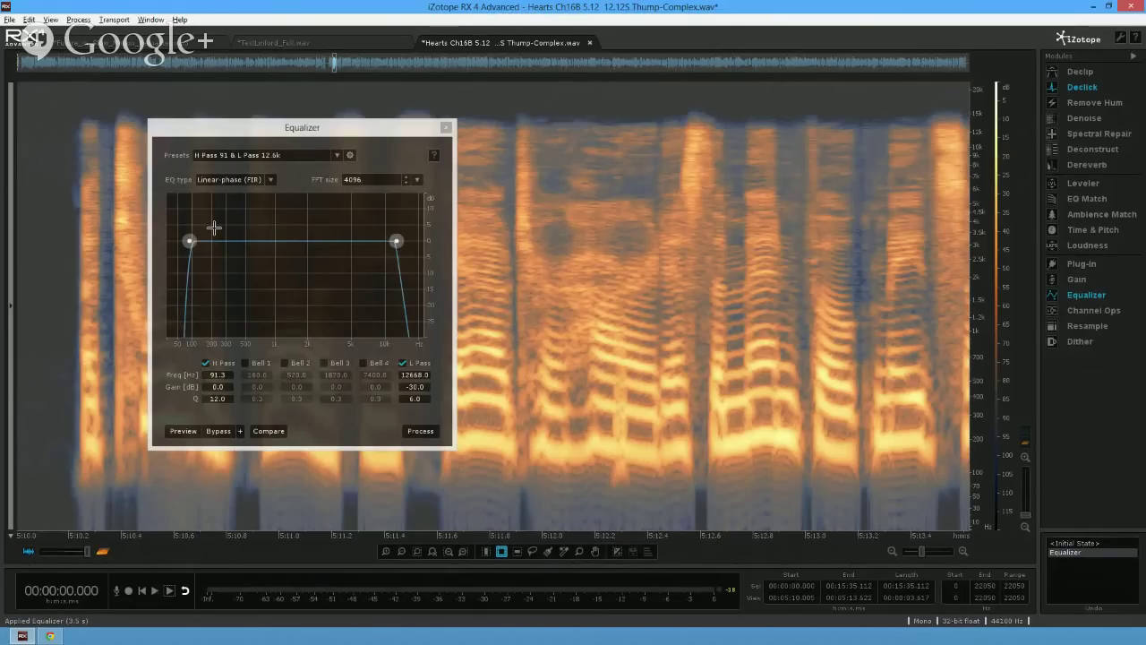
pyautogui.click(446, 129)
pyautogui.click(363, 419)
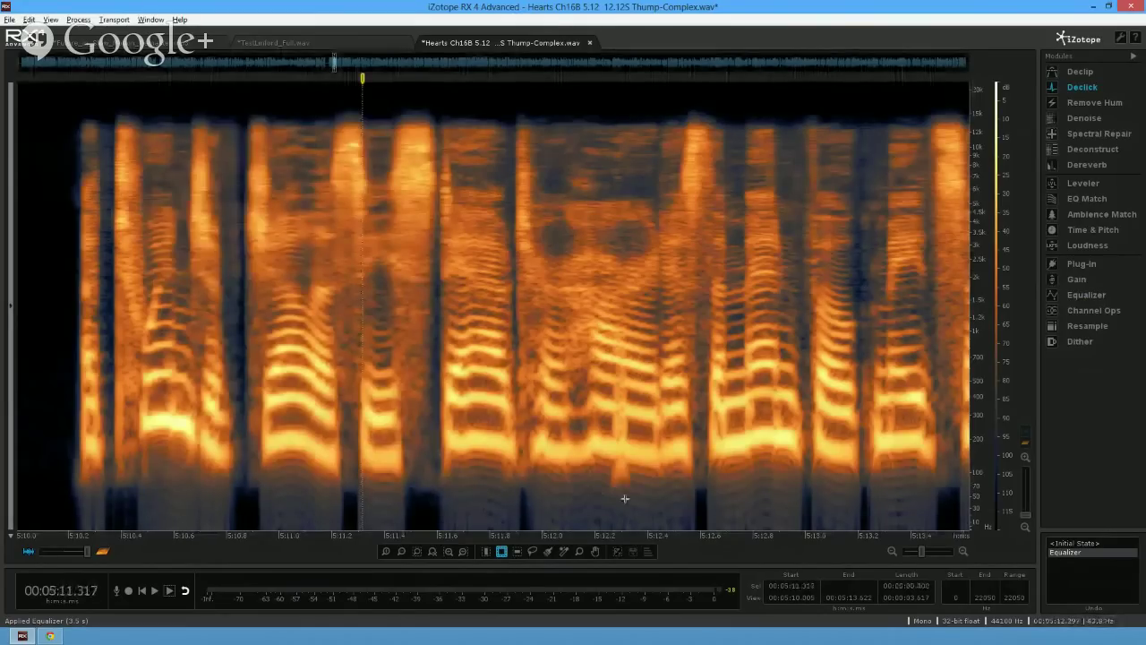
# - Play the equalized audio twice from about 5:12.07 to listen for the thump
pyautogui.click(559, 485)
pyautogui.press('space')
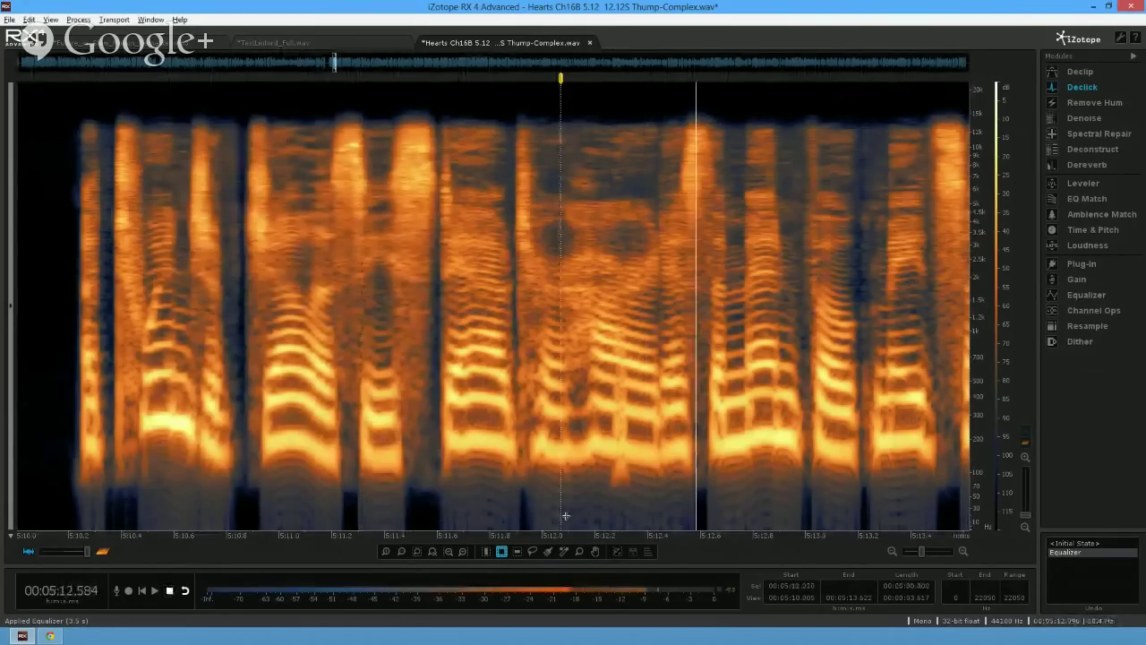
pyautogui.press('space')
pyautogui.press('space')
pyautogui.press('space')
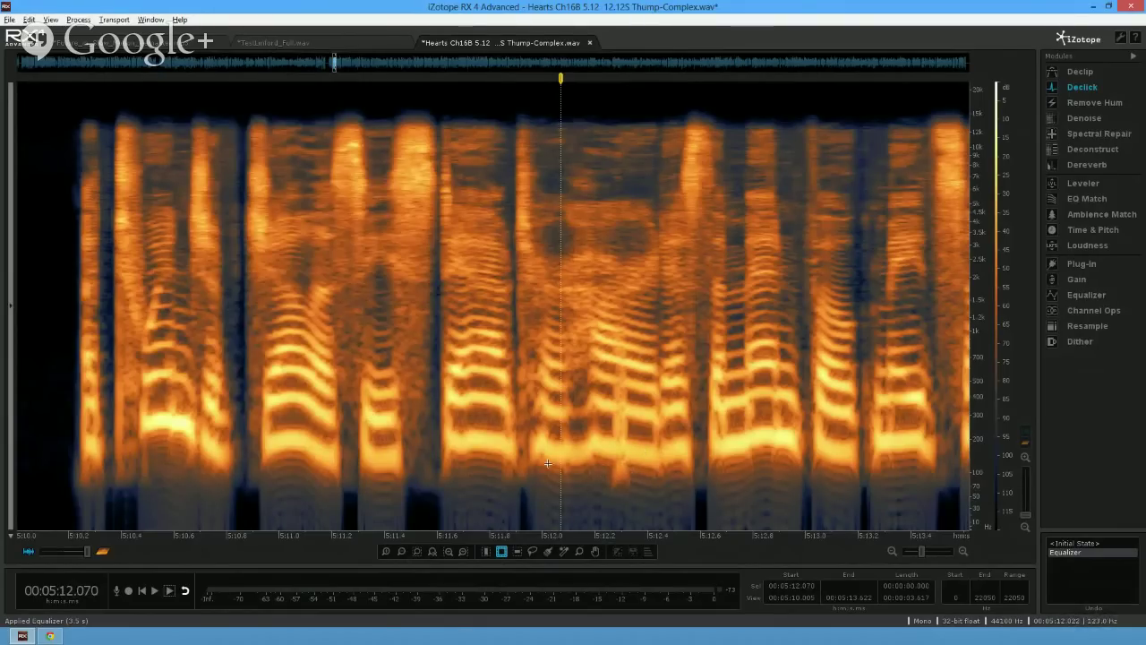
# - Open the Spectrogram Settings and set the color map to Multicolor 2
pyautogui.rightClick(387, 328)
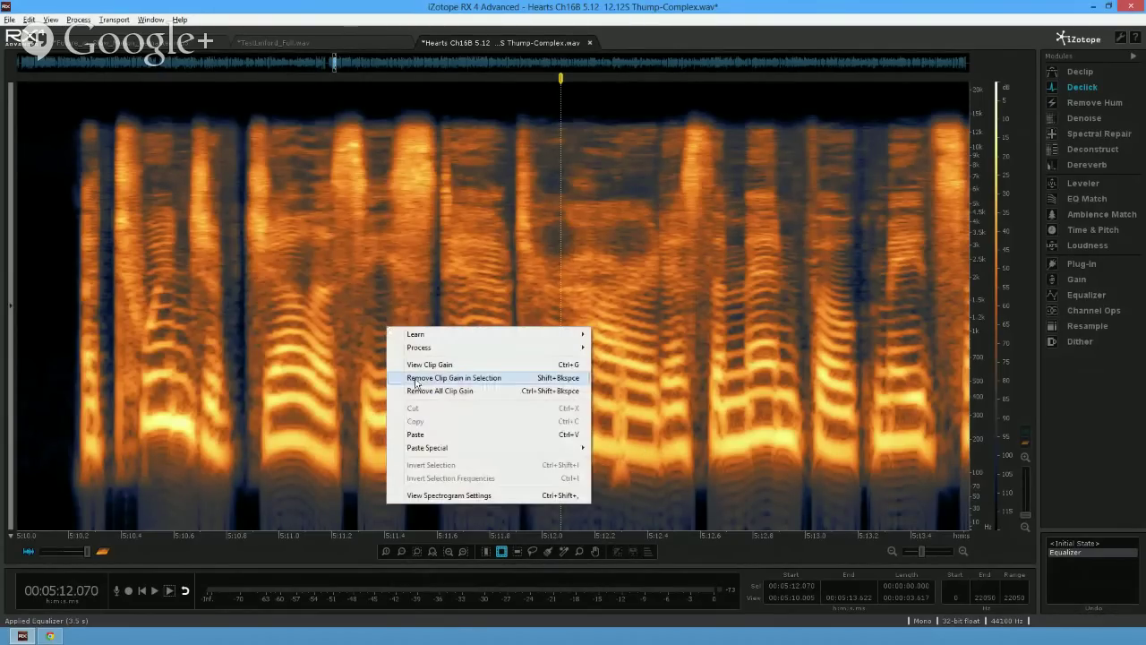
pyautogui.click(425, 498)
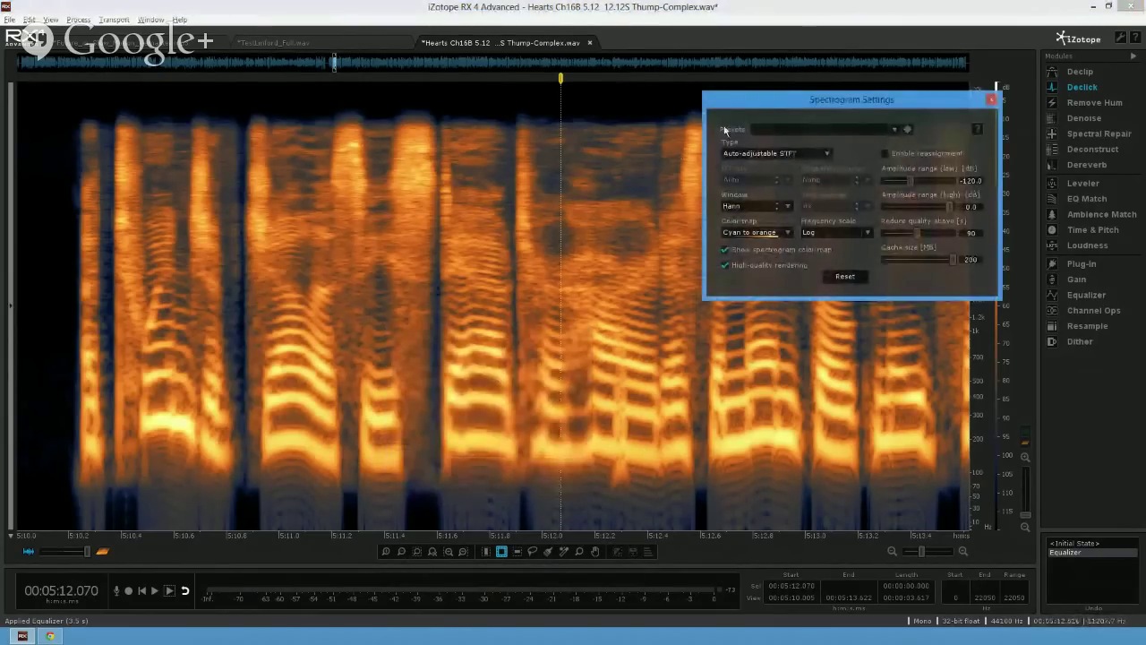
pyautogui.moveTo(751, 108); pyautogui.dragTo(180, 125)
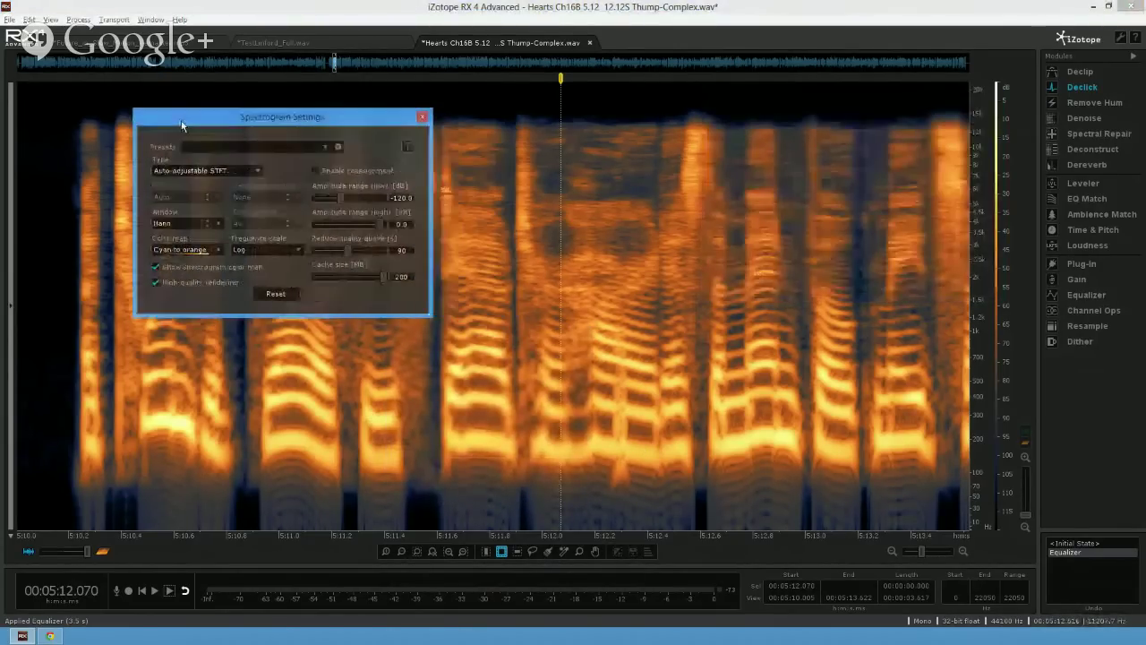
pyautogui.click(217, 251)
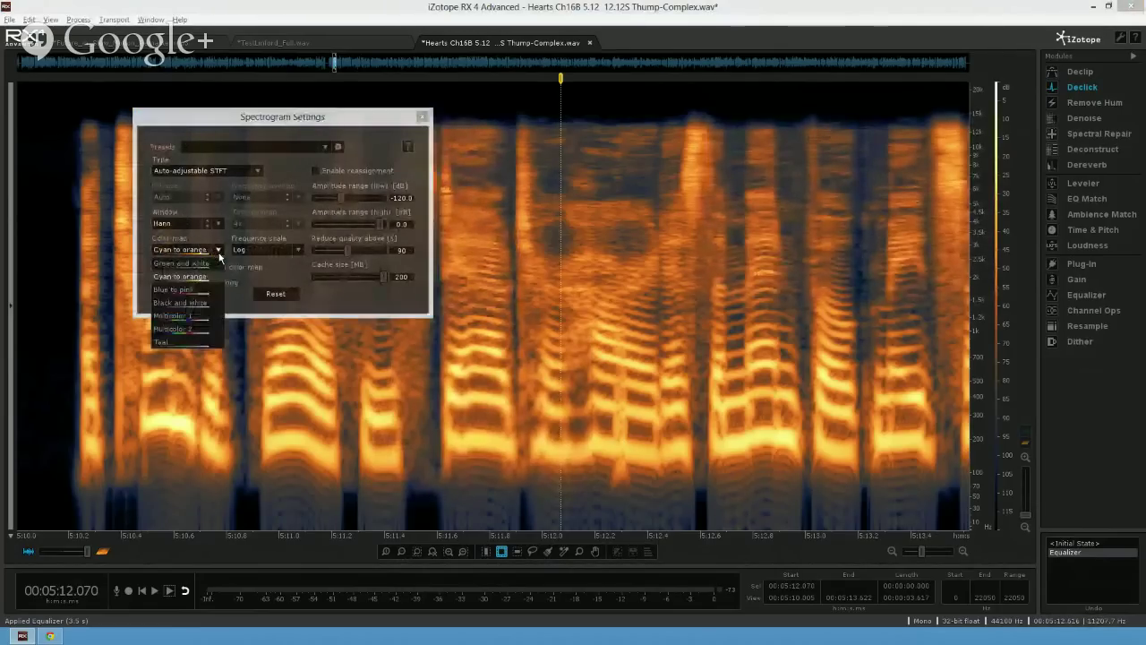
pyautogui.click(196, 330)
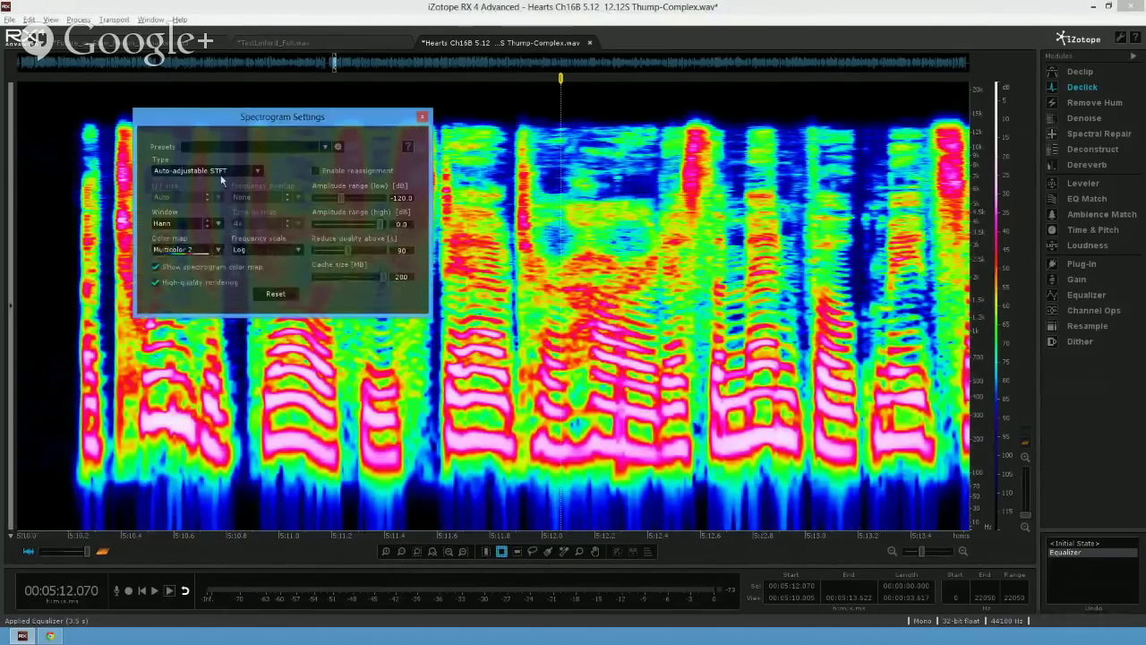
# - Switch the spectrogram color map between Cyan to orange and Multicolor 2, leaving it on Cyan to orange
pyautogui.click(216, 251)
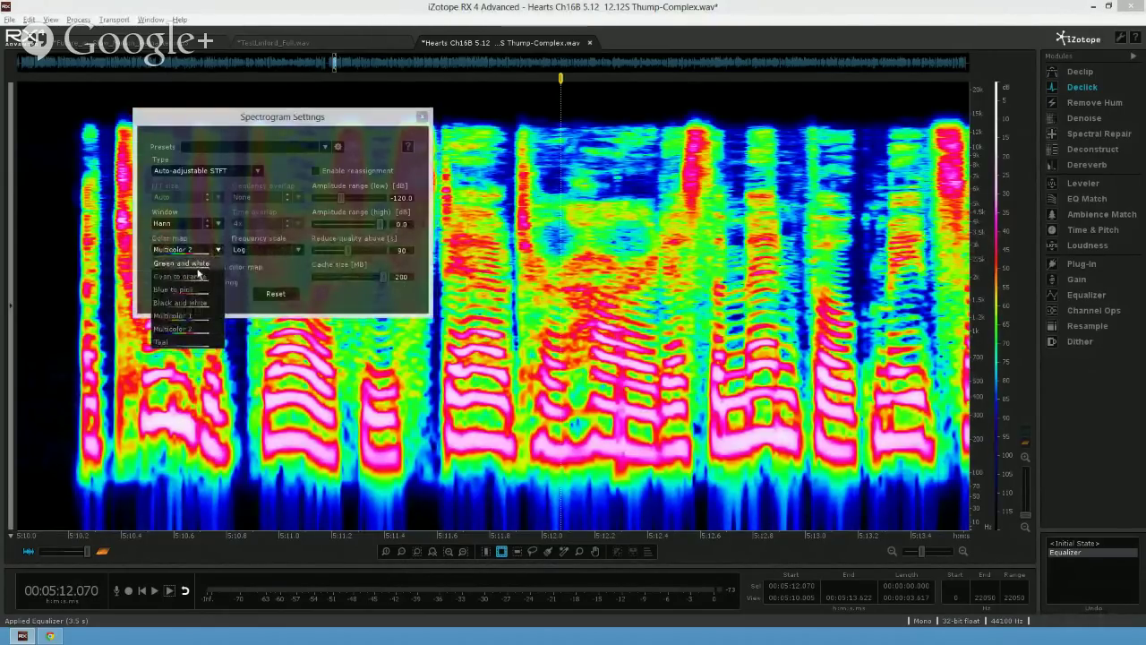
pyautogui.click(197, 277)
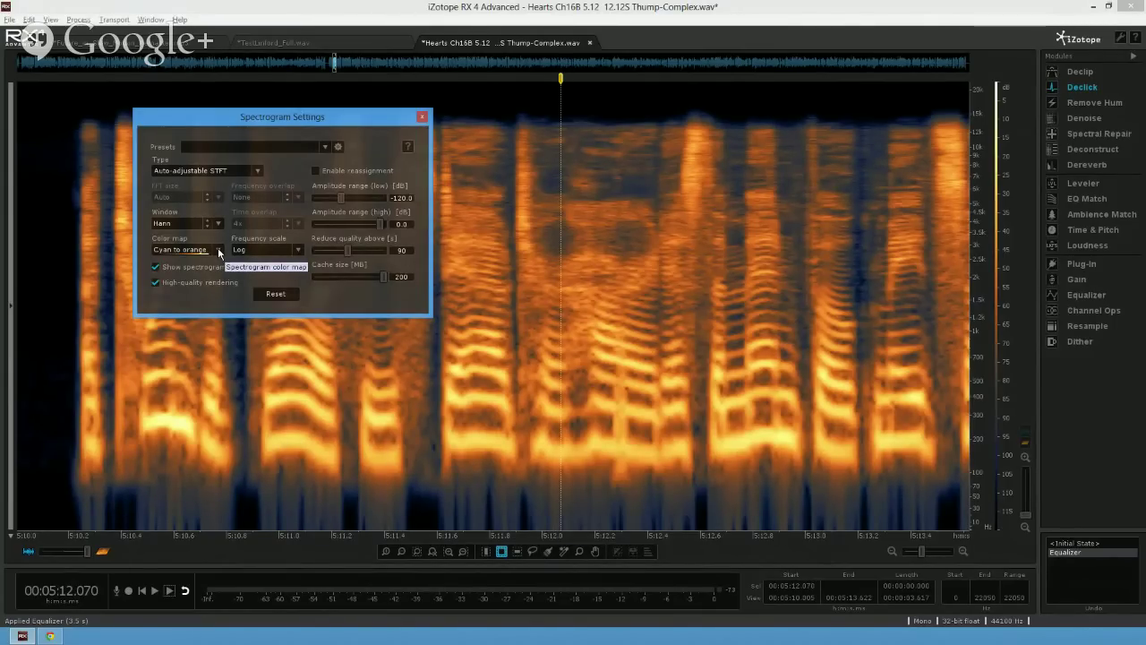
pyautogui.click(218, 250)
pyautogui.click(215, 328)
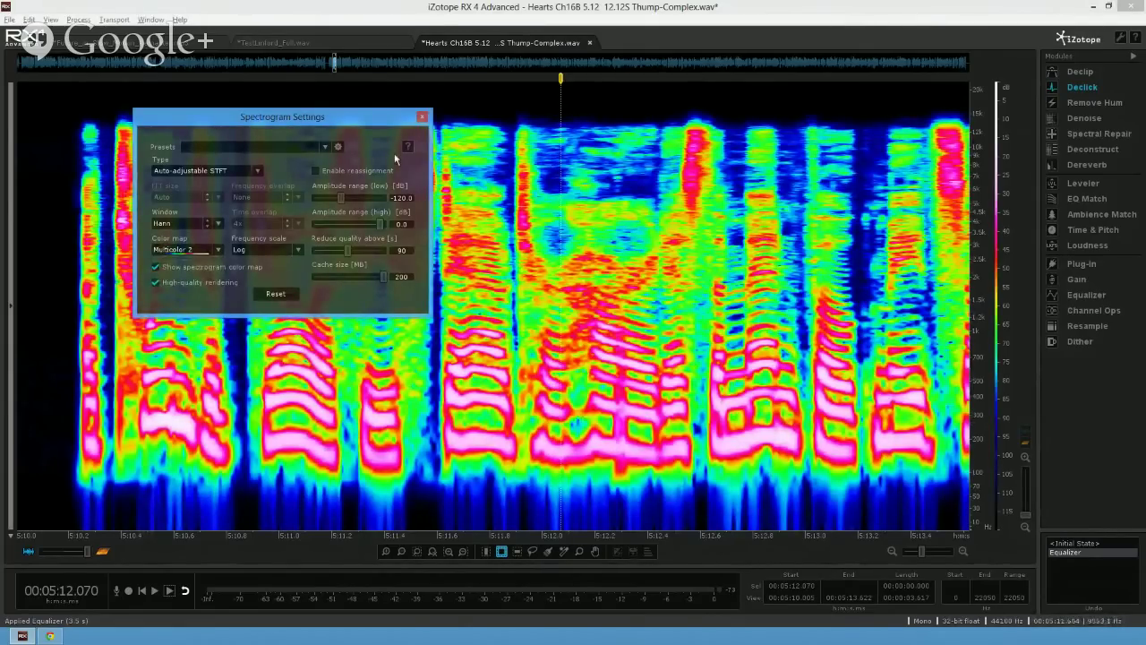
pyautogui.click(217, 250)
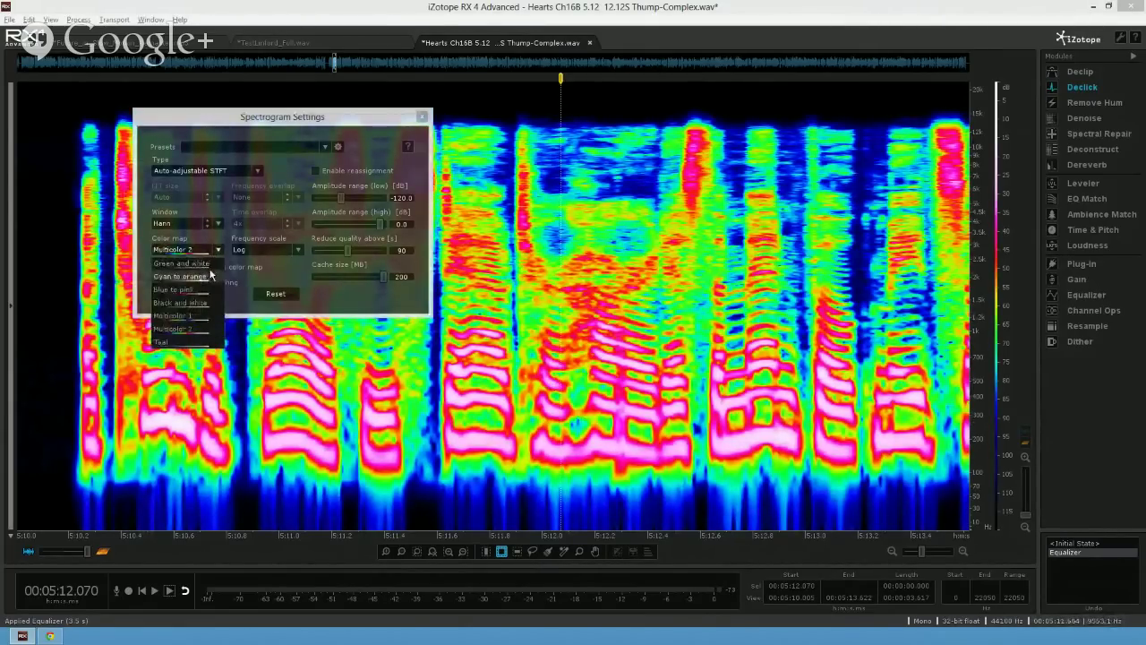
pyautogui.click(211, 276)
# - Mark the thump below about 148 Hz from about 5:12.24 to 5:12.36 and compare it in Multicolor 2 and Cyan to orange
pyautogui.moveTo(605, 455); pyautogui.dragTo(638, 530)
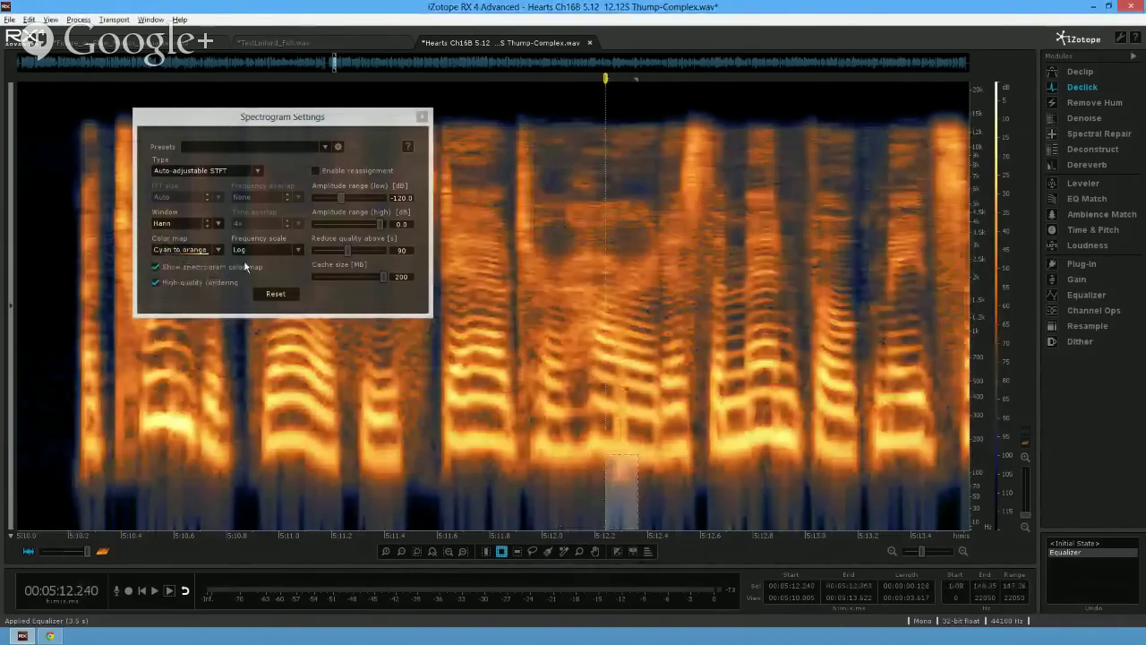
pyautogui.click(220, 249)
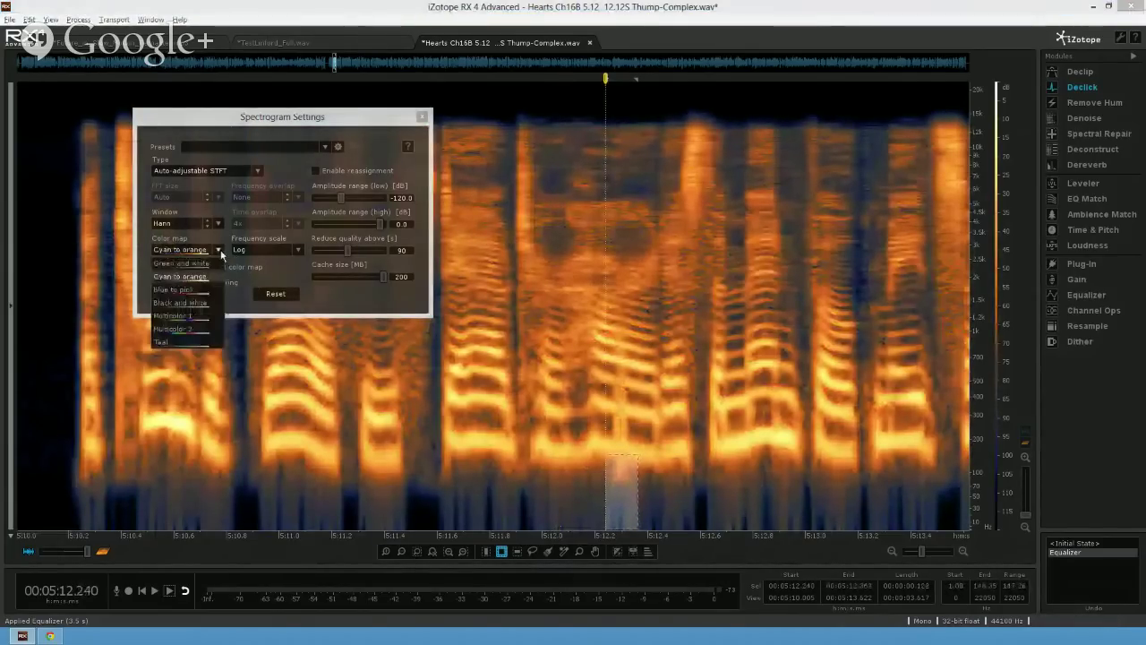
pyautogui.click(206, 329)
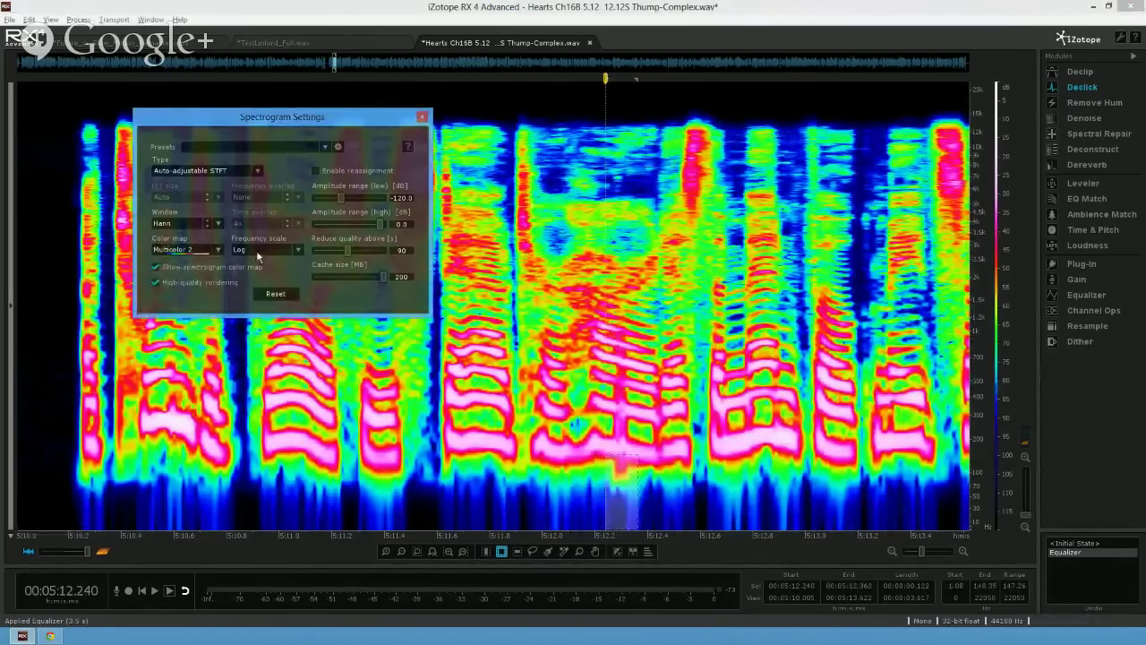
pyautogui.click(221, 249)
pyautogui.click(209, 265)
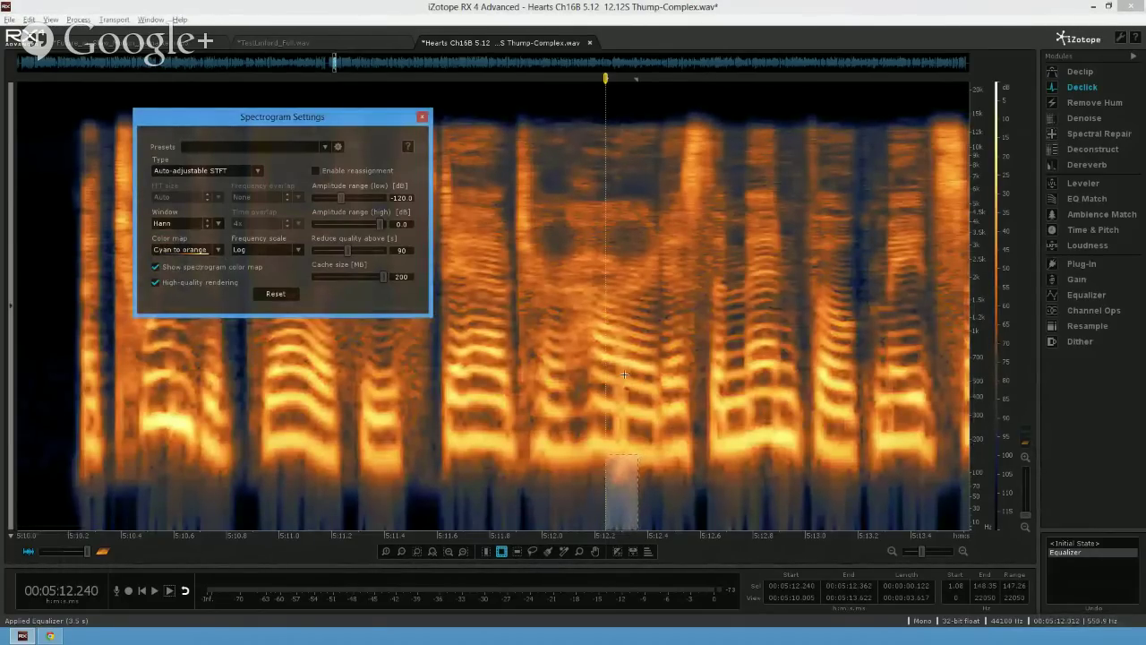
# - Try lowering the spectrogram amplitude range to about -141 to -23 dB, and restore the default range
pyautogui.click(1009, 339)
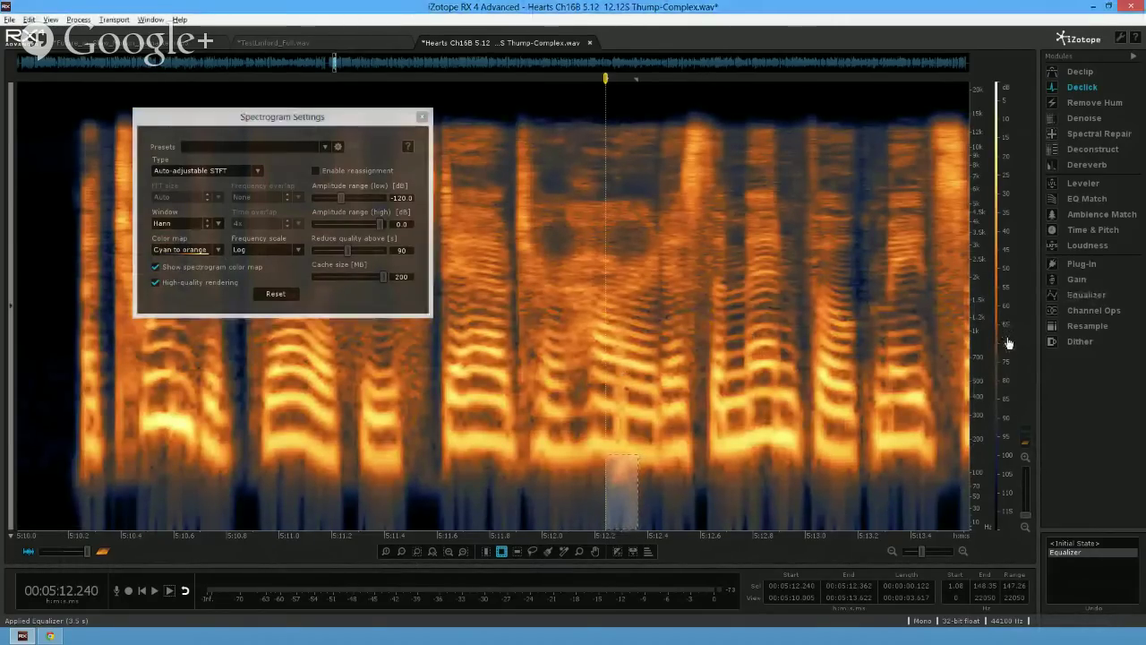
pyautogui.moveTo(1008, 334); pyautogui.dragTo(1009, 288)
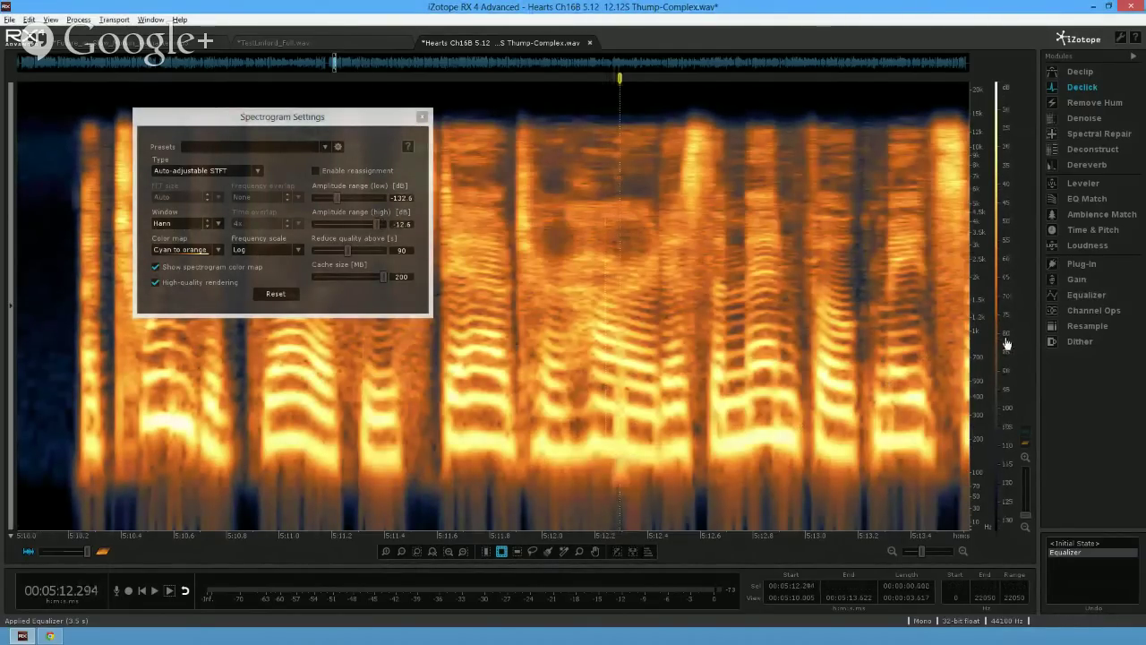
pyautogui.moveTo(1009, 342); pyautogui.dragTo(990, 309)
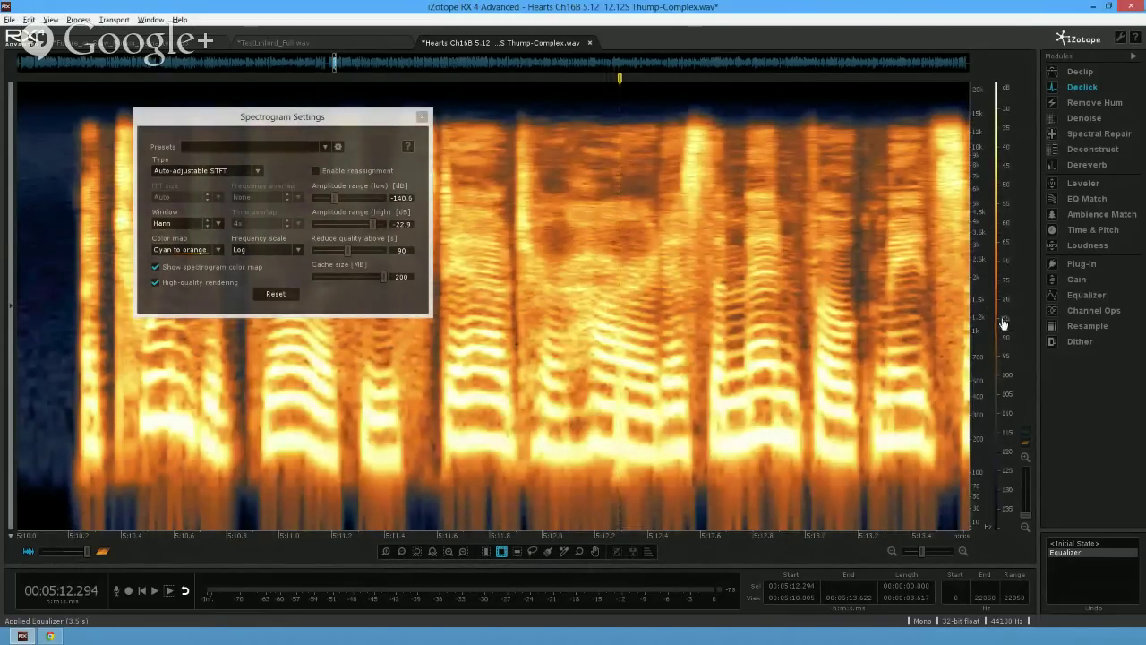
pyautogui.doubleClick(1004, 324)
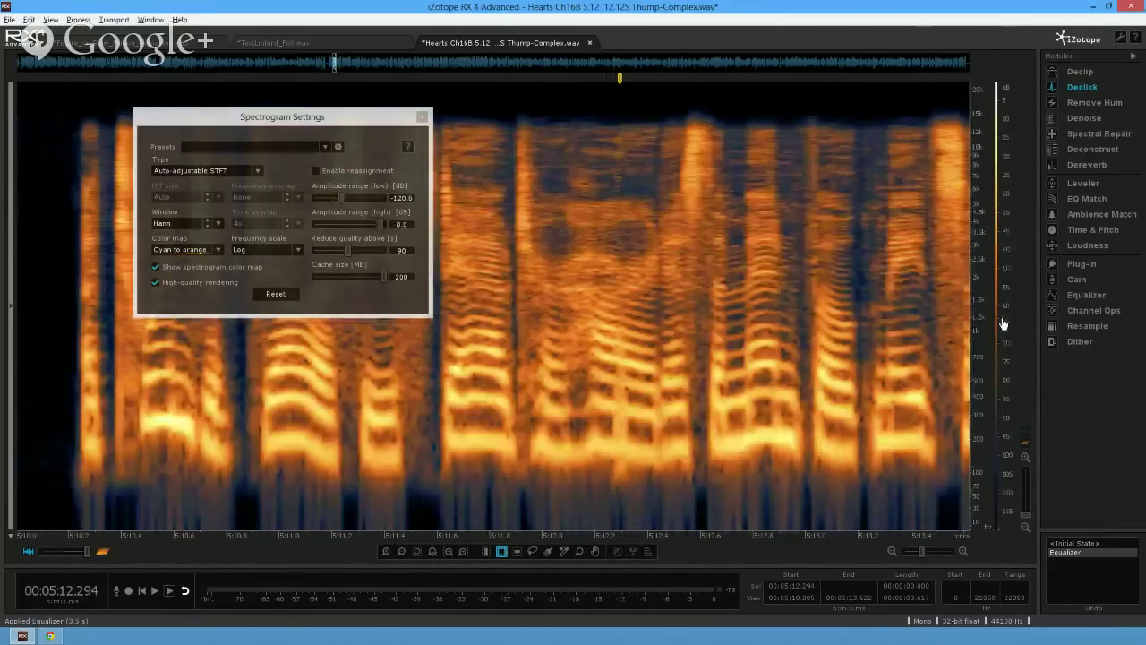
# - Lasso the thump from about 5:12.22 to 5:12.39, up to about 209 Hz, and play only the selected frequencies
pyautogui.click(556, 490)
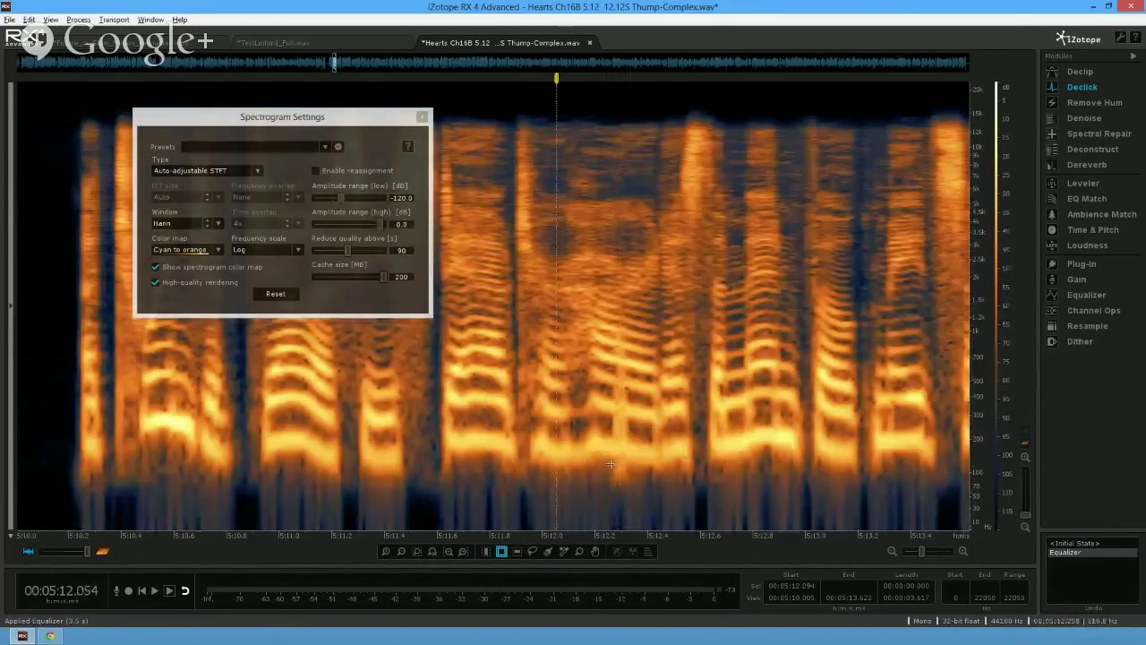
pyautogui.click(532, 550)
pyautogui.moveTo(600, 528)
pyautogui.mouseDown()
pyautogui.moveTo(610, 460)
pyautogui.moveTo(651, 532)
pyautogui.mouseUp()
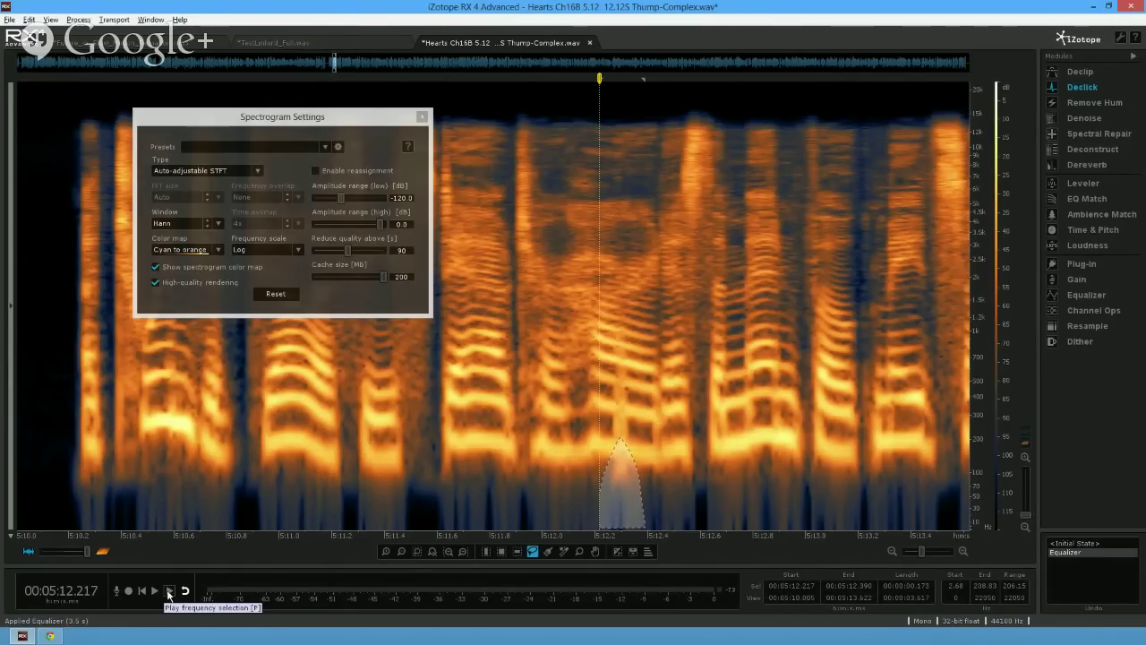
pyautogui.click(169, 593)
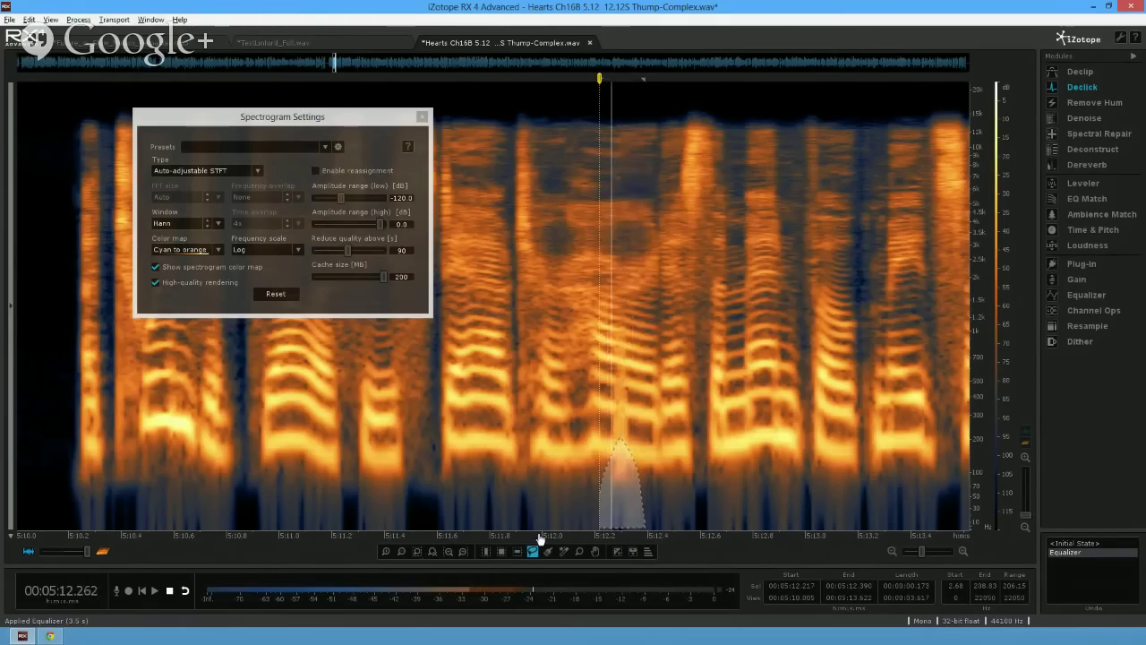
pyautogui.press('space')
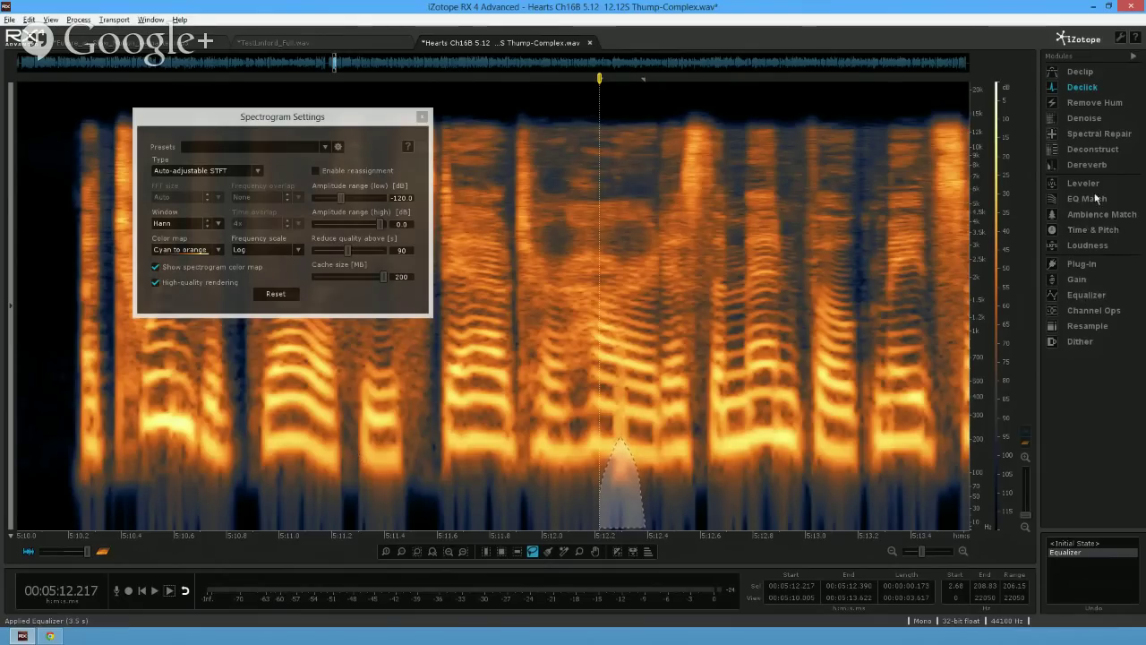
# - Open the Spectral Repair and Gain modules and load the Thump Removal preset in Gain
pyautogui.click(1092, 136)
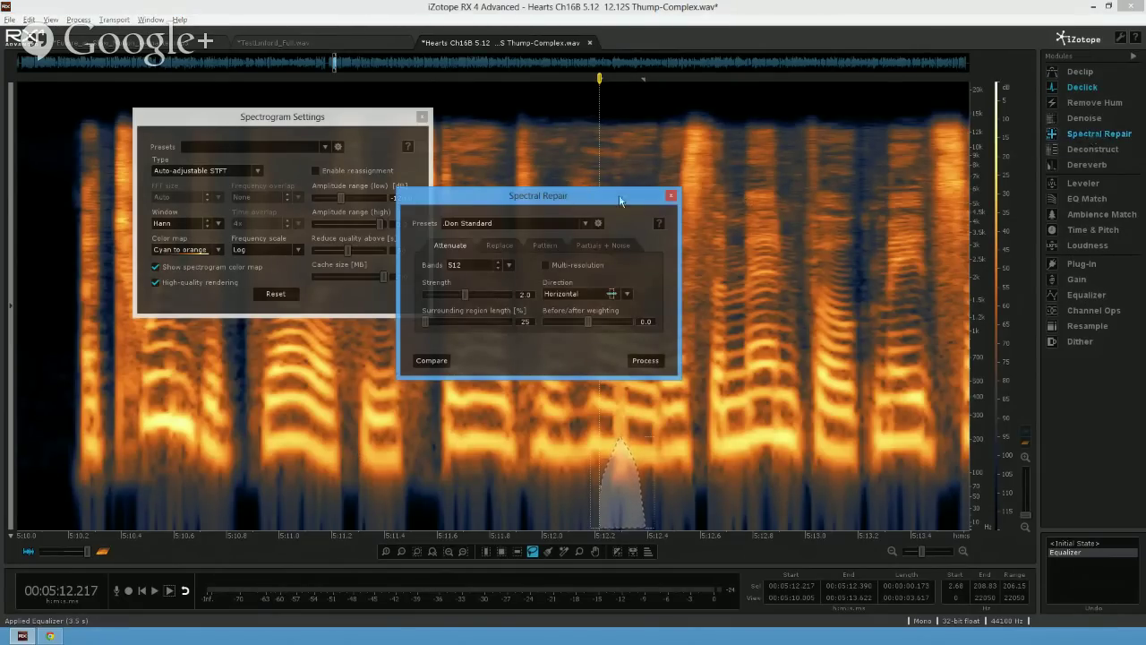
pyautogui.moveTo(619, 195); pyautogui.dragTo(802, 137)
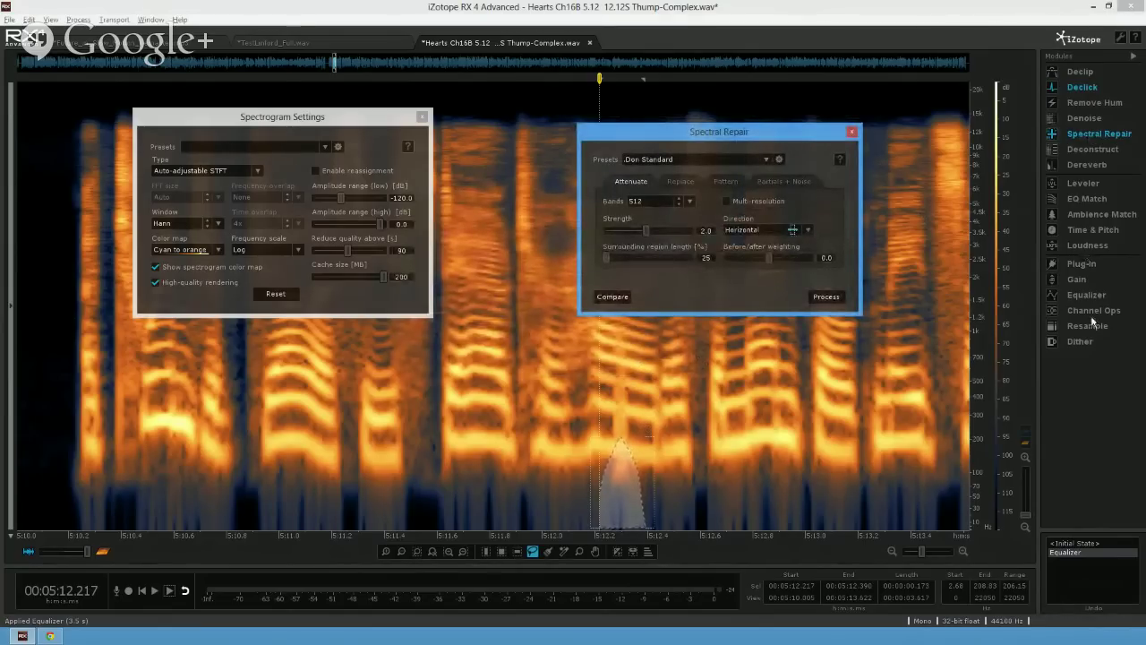
pyautogui.click(1076, 279)
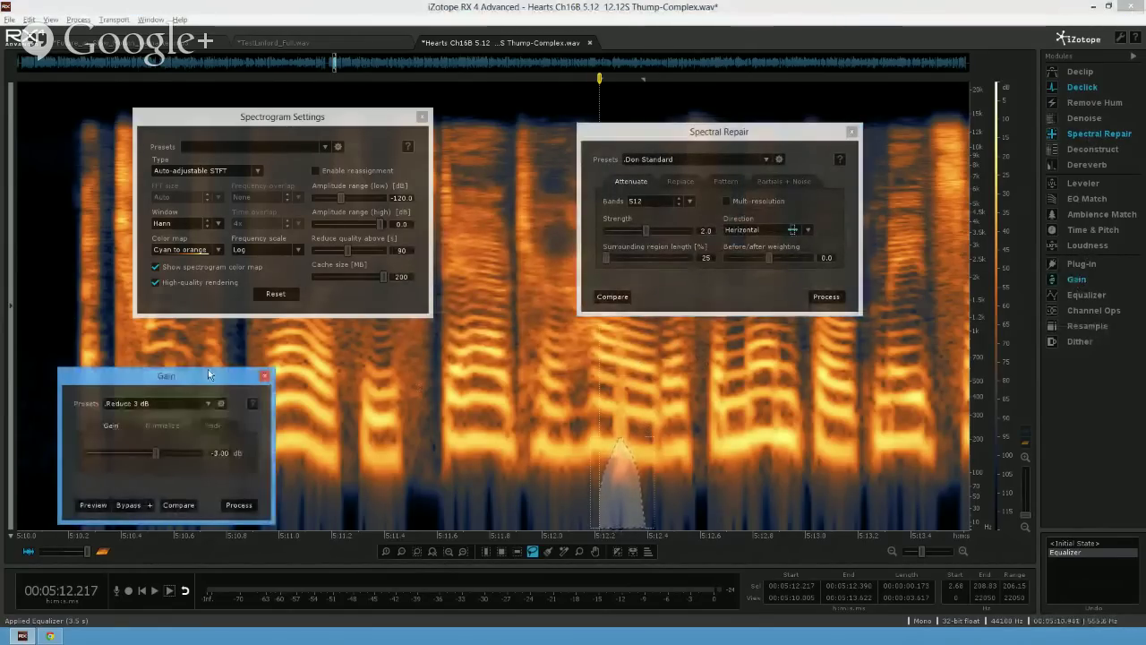
pyautogui.moveTo(164, 374); pyautogui.dragTo(204, 348)
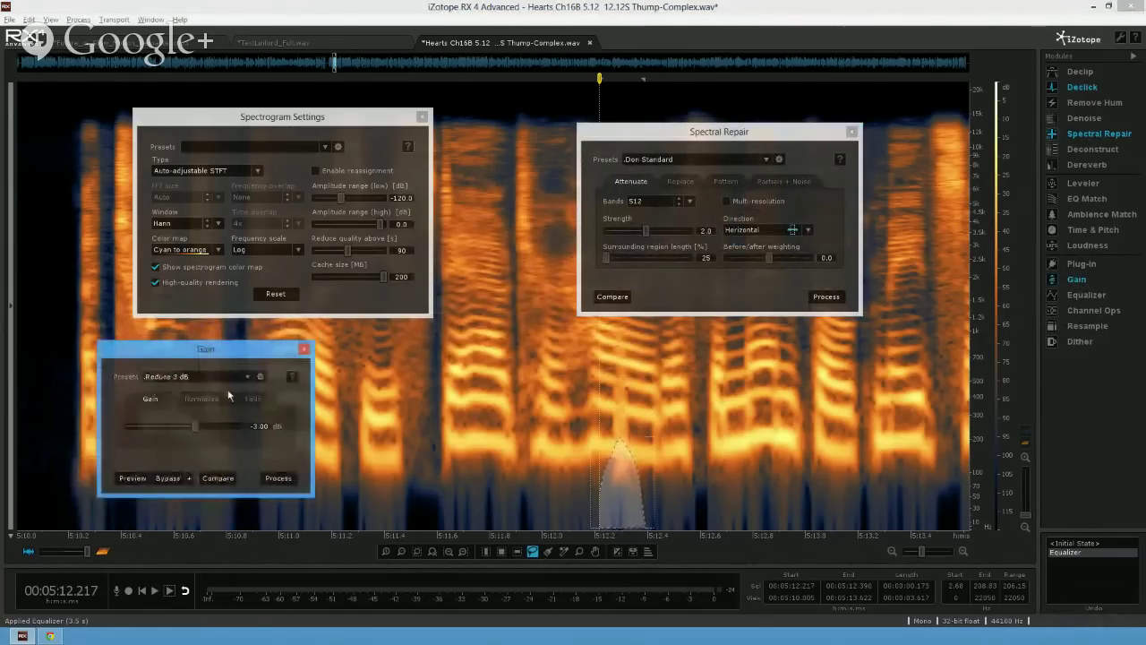
pyautogui.click(246, 376)
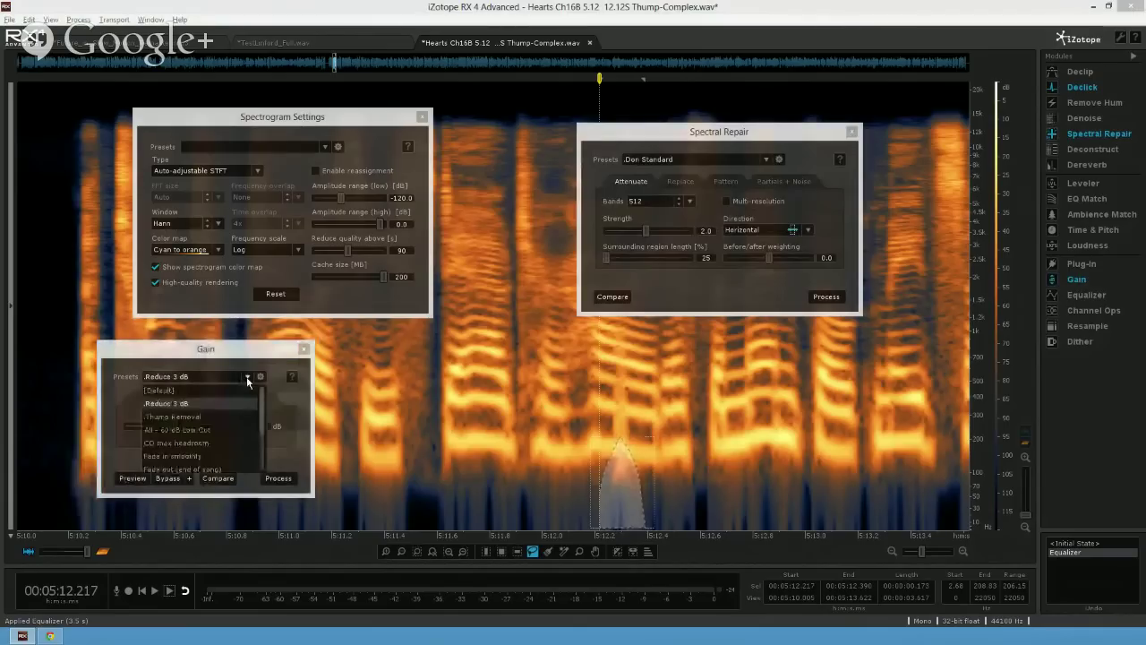
pyautogui.click(200, 417)
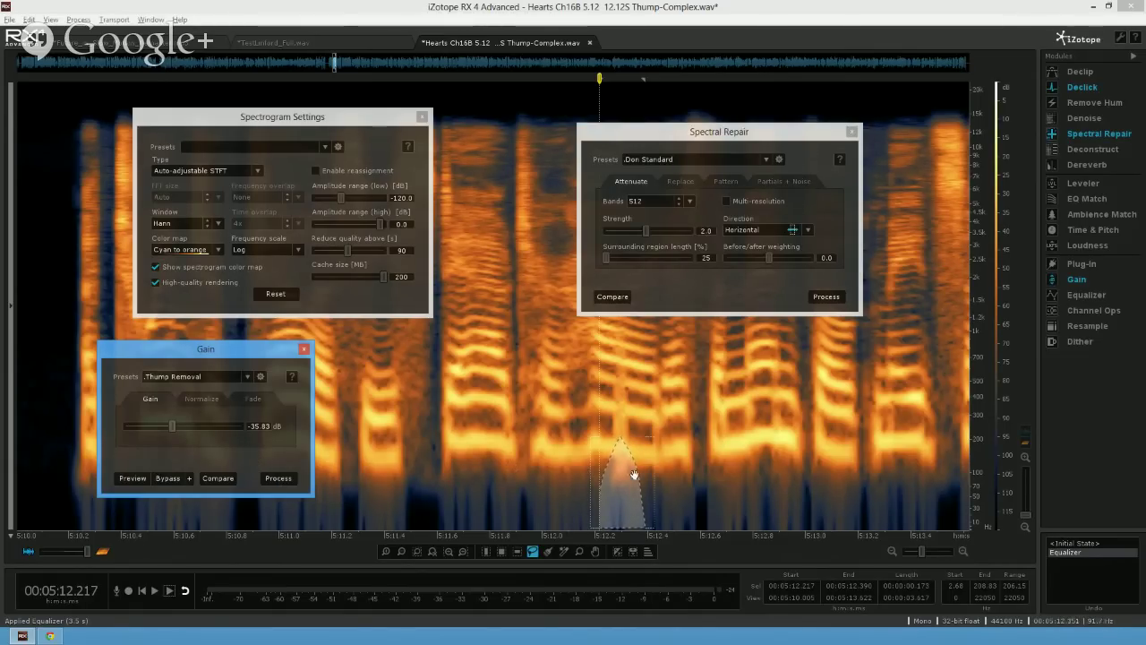
# - Apply the -35.83 dB gain to the lassoed thump and play the audio twice from about 5:11.71
pyautogui.click(277, 477)
pyautogui.click(466, 462)
pyautogui.press('space')
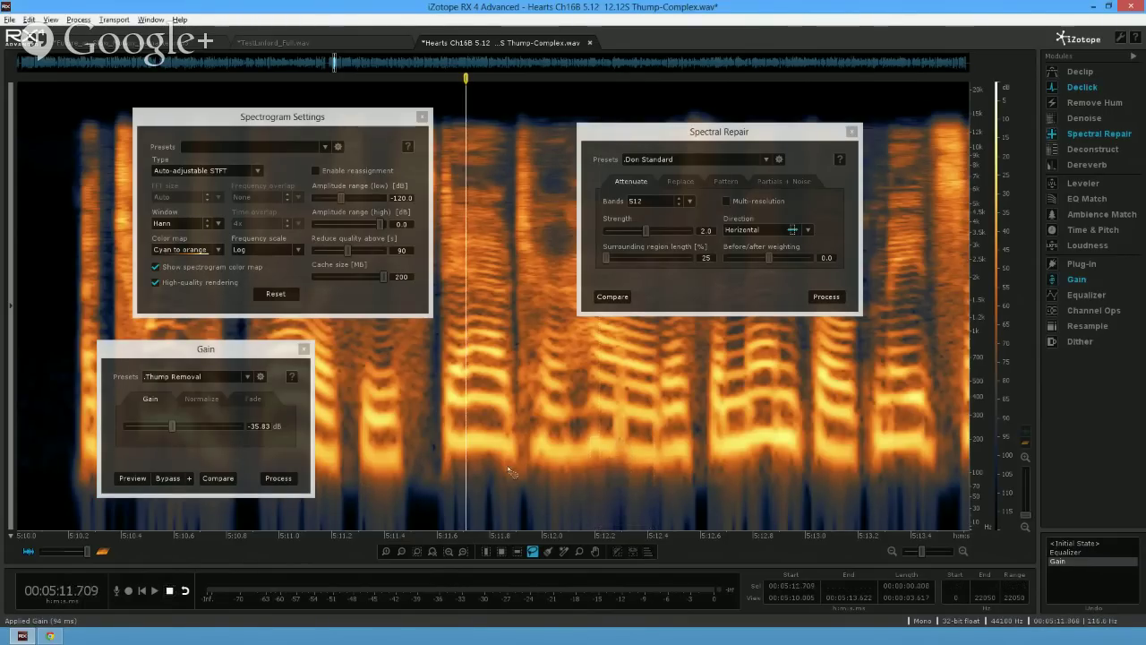
pyautogui.press('space')
pyautogui.press('space')
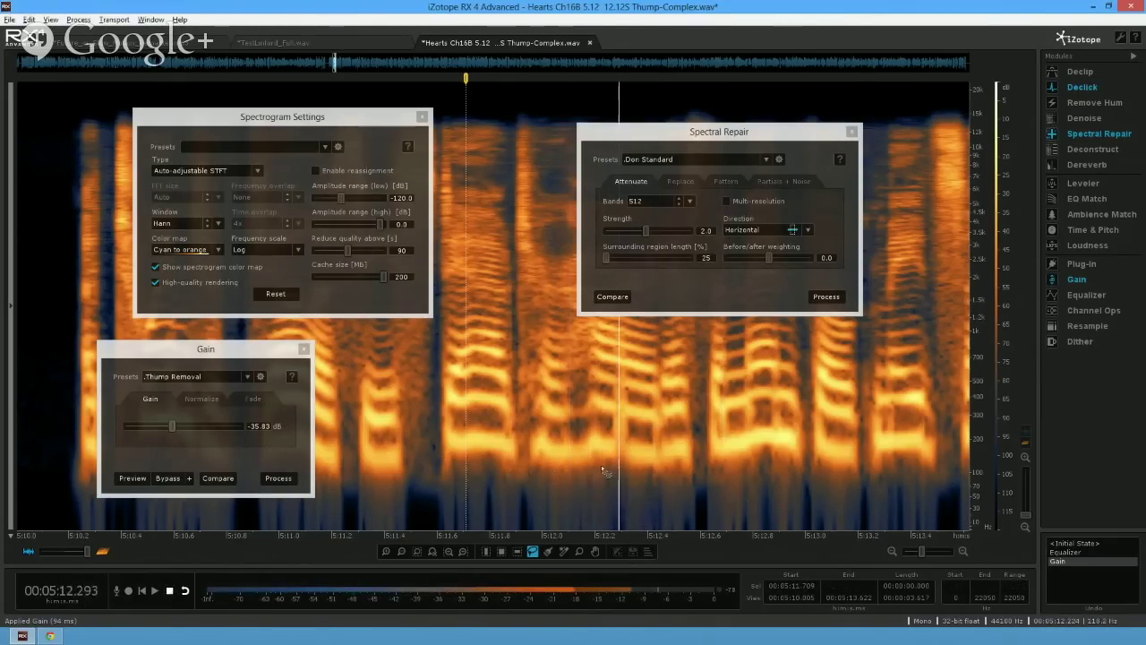
pyautogui.press('space')
pyautogui.press('space')
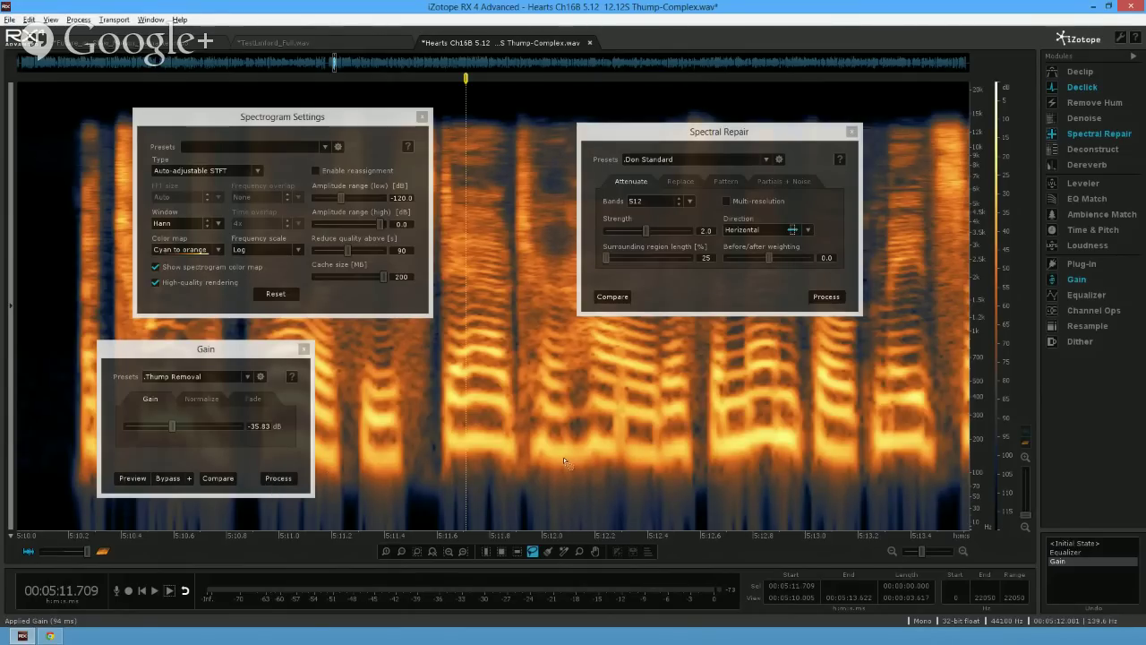
# - Undo the gain and lasso the thump anew from about 5:12.21 to 5:12.42, up to about 229 Hz
pyautogui.hotkey('ctrl', 'z')
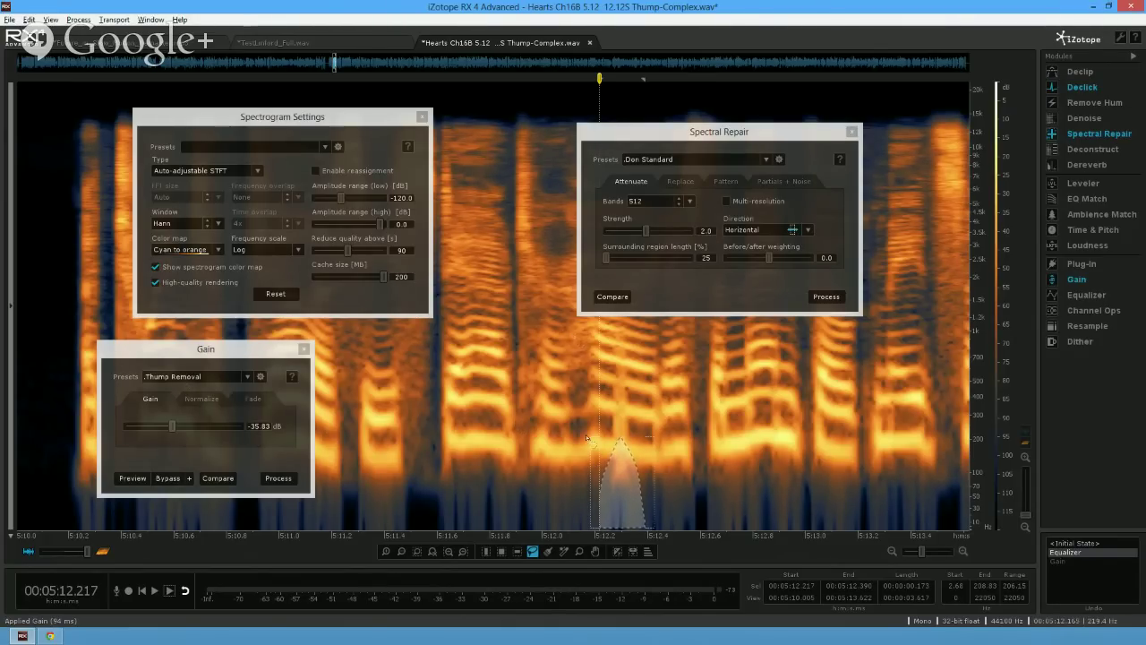
pyautogui.click(596, 499)
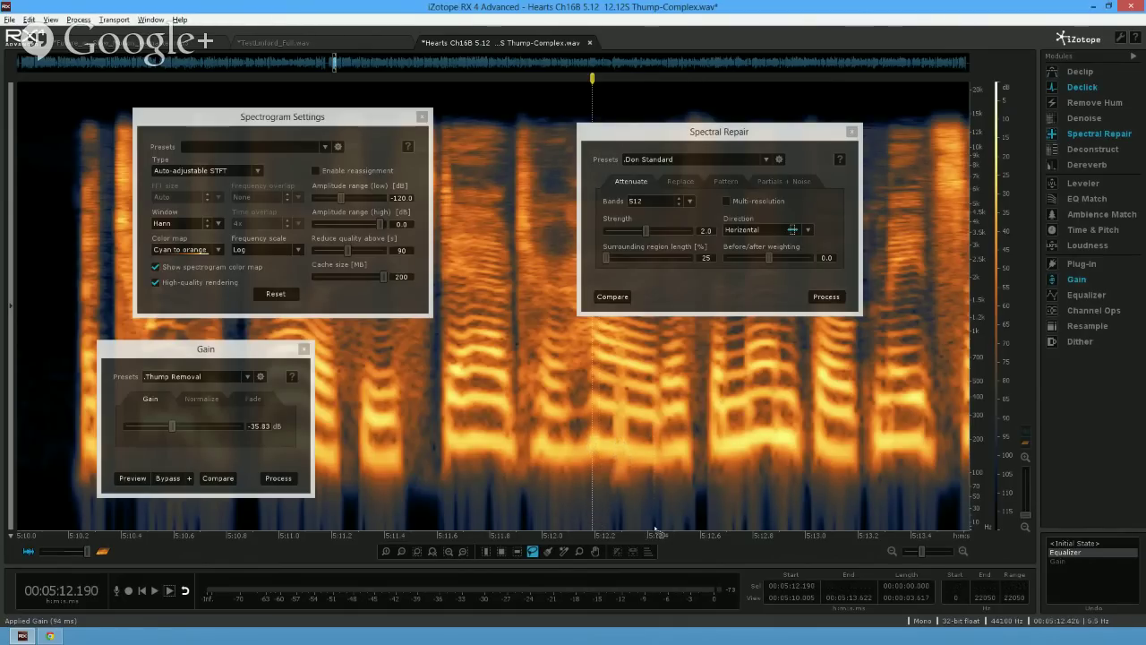
pyautogui.moveTo(655, 530)
pyautogui.mouseDown()
pyautogui.moveTo(622, 437)
pyautogui.moveTo(598, 529)
pyautogui.mouseUp()
pyautogui.press('space')
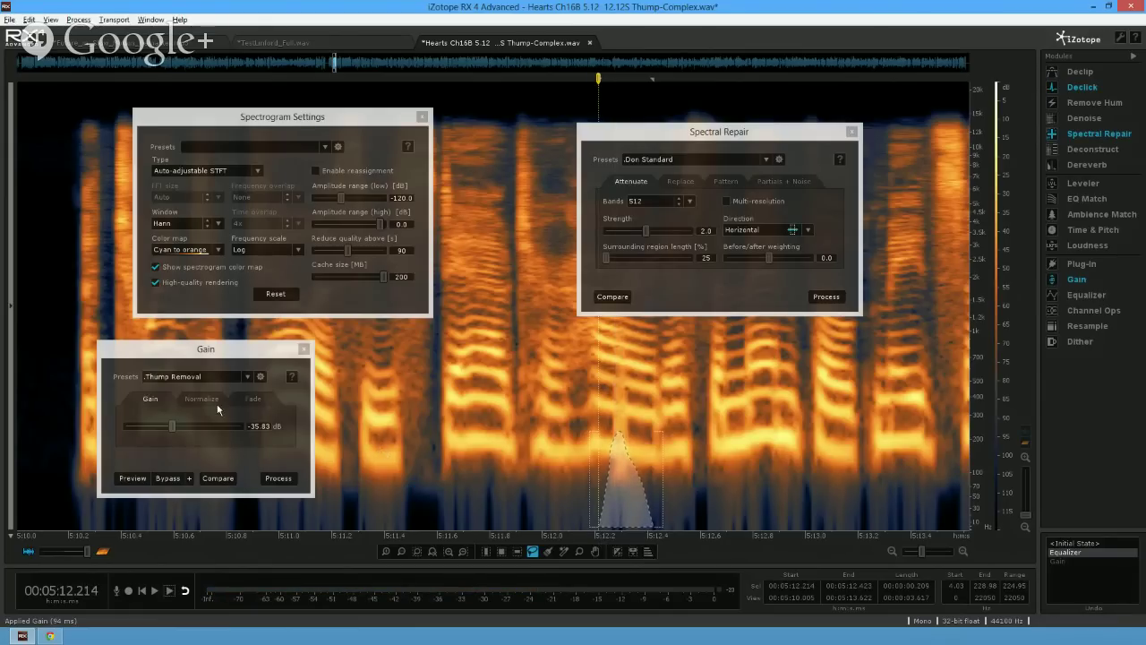
# - Apply the Thump Removal gain to the wider lasso selection and listen from about 5:11.94
pyautogui.click(282, 479)
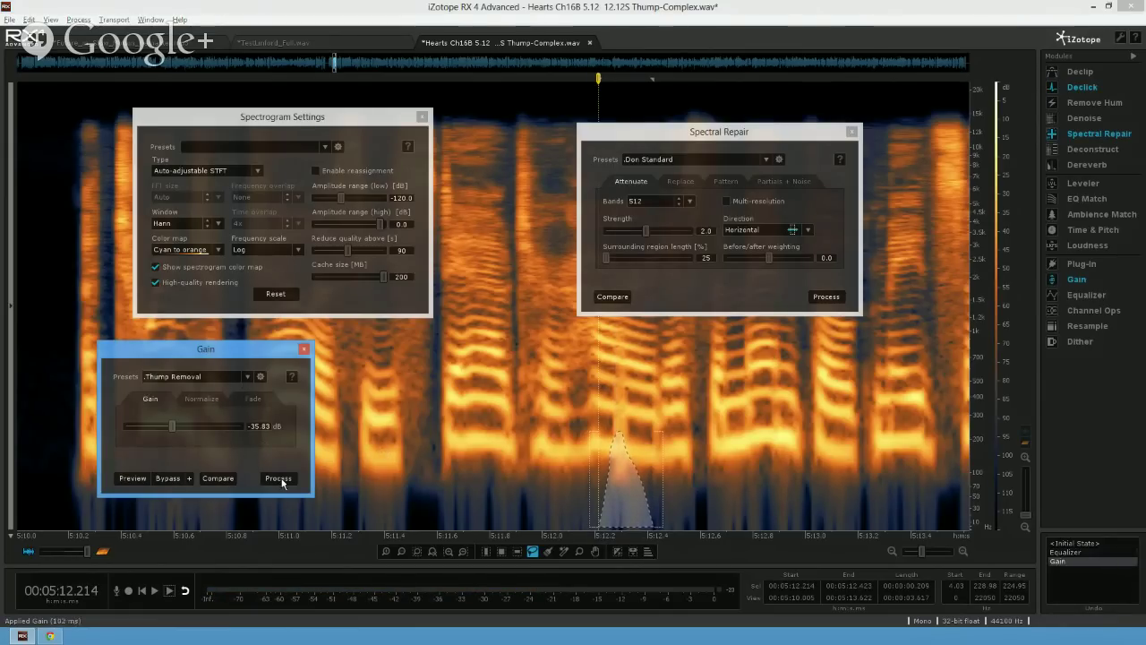
pyautogui.click(525, 458)
pyautogui.press('space')
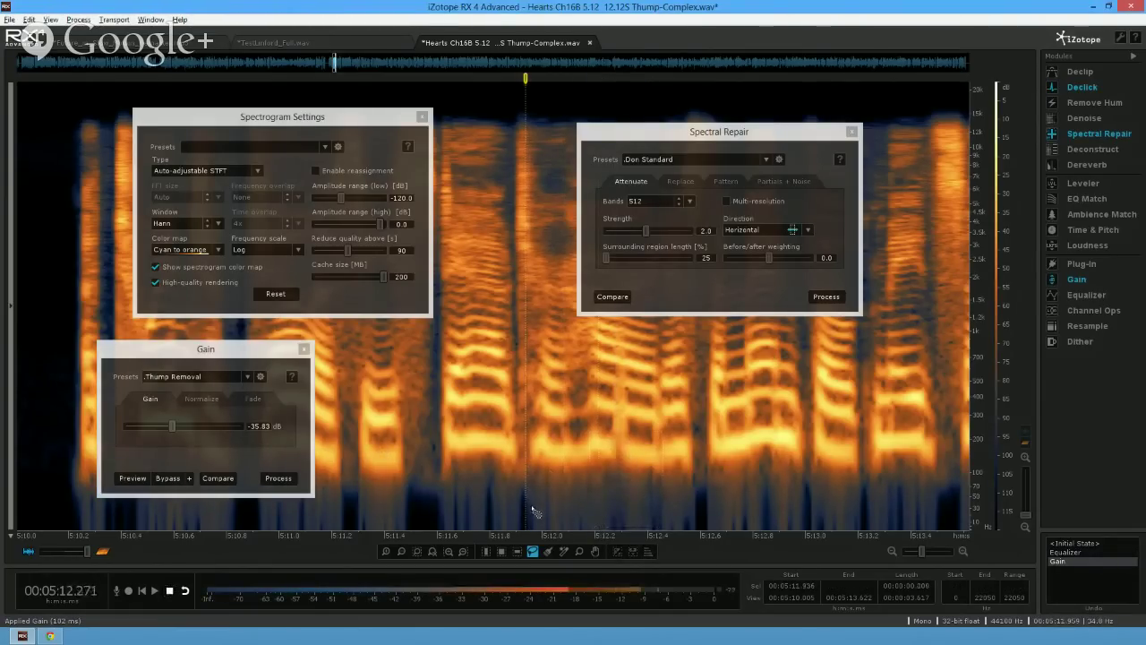
pyautogui.press('space')
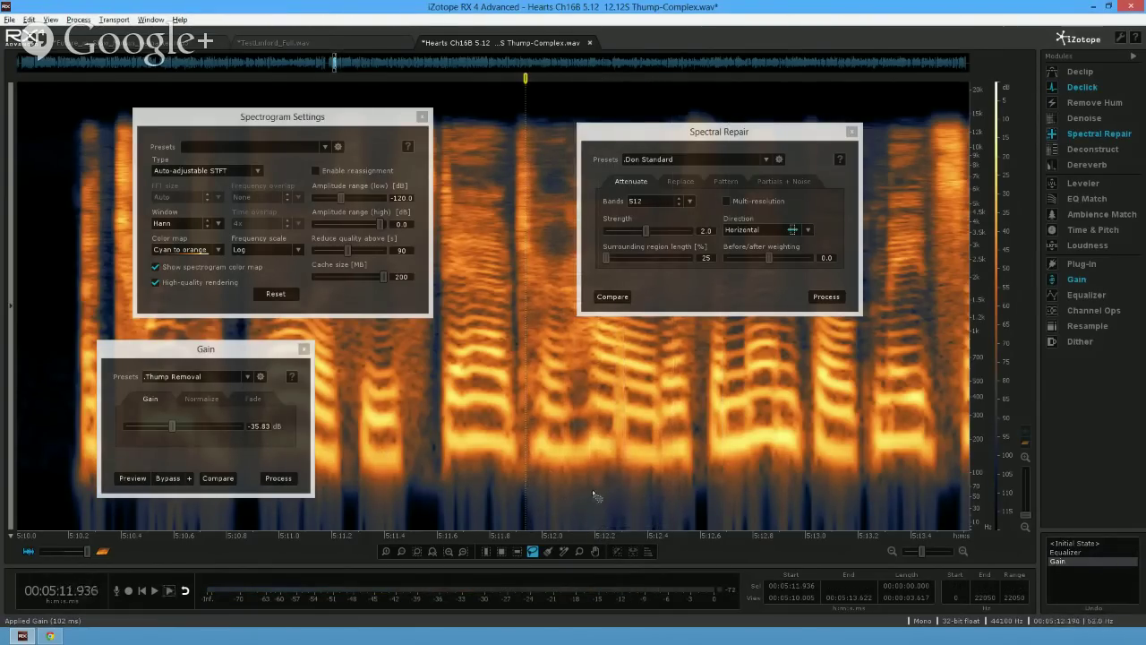
pyautogui.press('space')
pyautogui.press('space')
# - Undo the gain and lasso the thump from about 5:12.16 to 5:12.37, up to about 250 Hz
pyautogui.hotkey('ctrl', 'z')
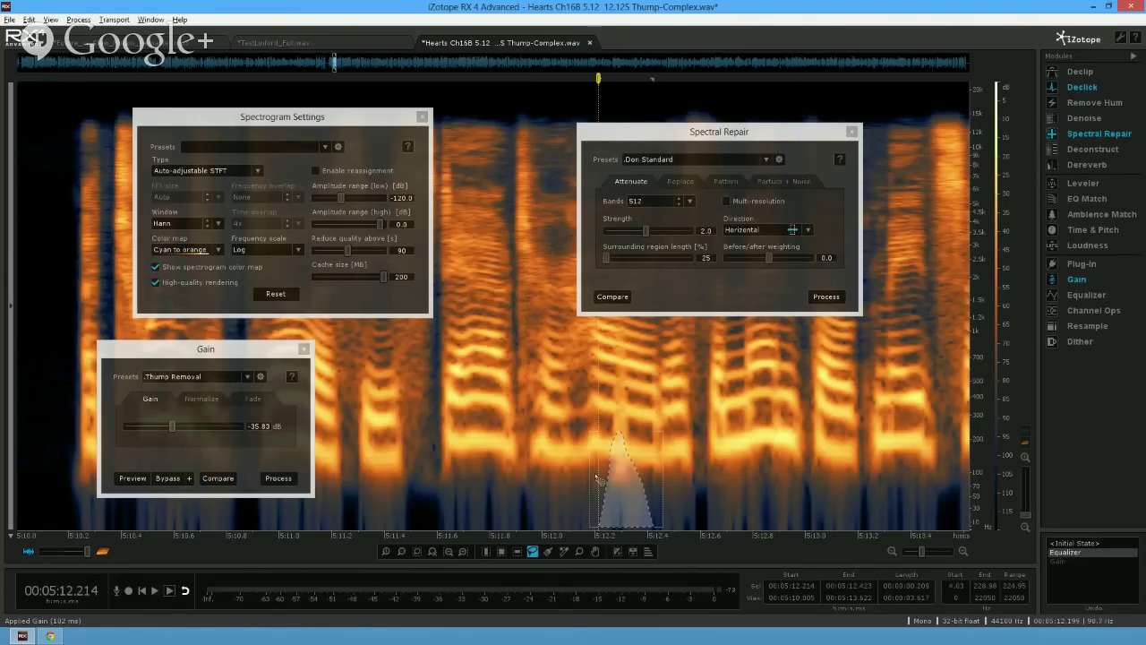
pyautogui.click(598, 517)
pyautogui.moveTo(586, 527)
pyautogui.mouseDown()
pyautogui.moveTo(616, 432)
pyautogui.moveTo(643, 526)
pyautogui.mouseUp()
pyautogui.scroll(2, 489, 524)
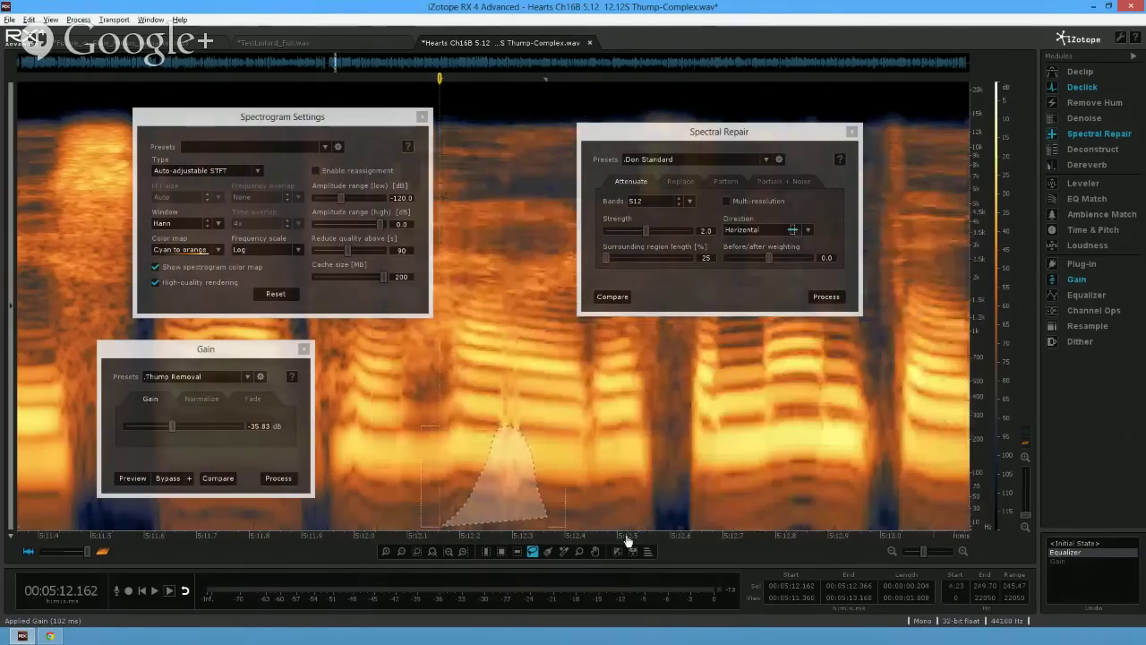
# - Replace the lasso with a narrow rectangular time-frequency selection from about 5:12.28 to 5:12.32, below about 652 Hz
pyautogui.click(522, 527)
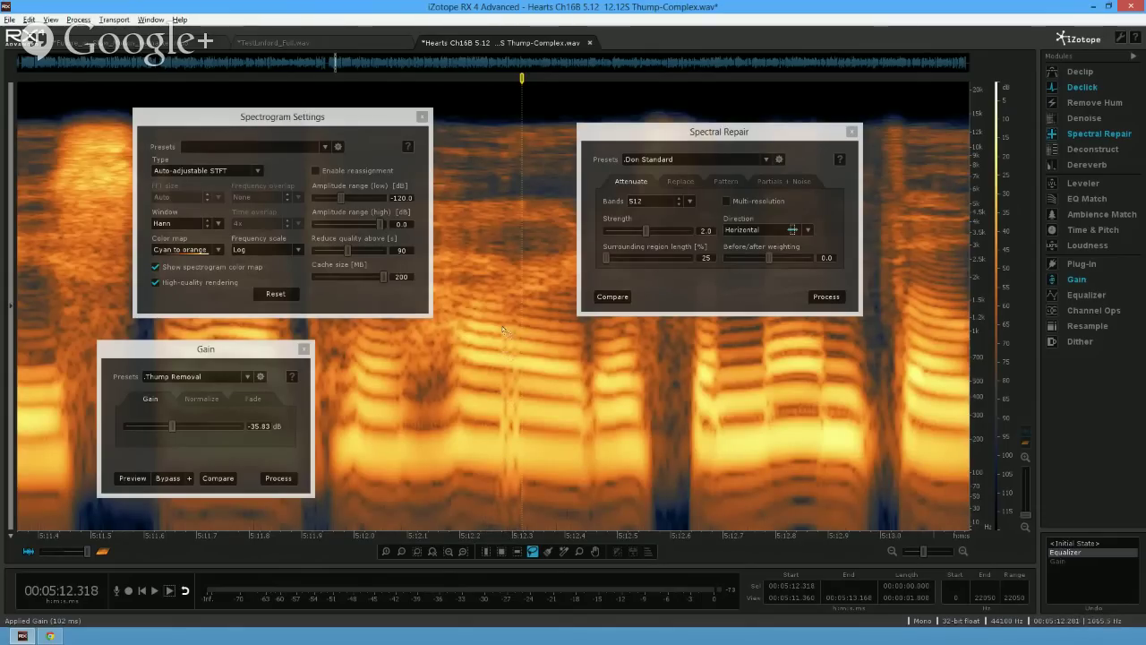
pyautogui.click(500, 551)
pyautogui.moveTo(500, 360); pyautogui.dragTo(519, 535)
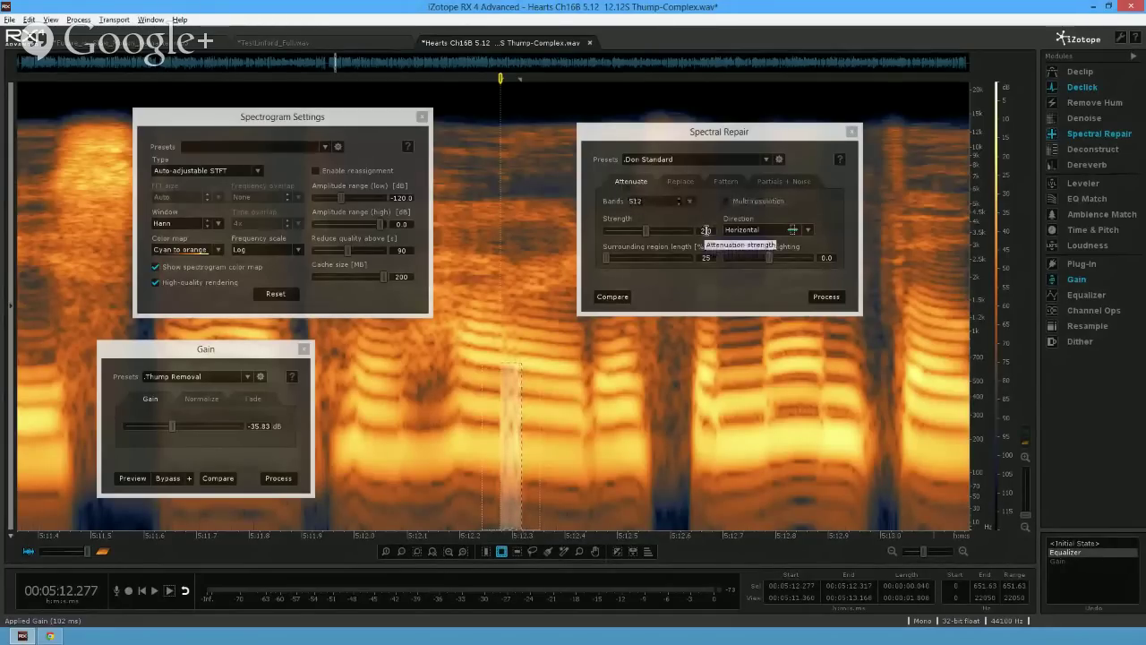
# - Try Spectral Repair in Attenuate mode on the narrow thump selection, listen from about 5:12.09, and undo the repair
pyautogui.click(827, 298)
pyautogui.click(412, 466)
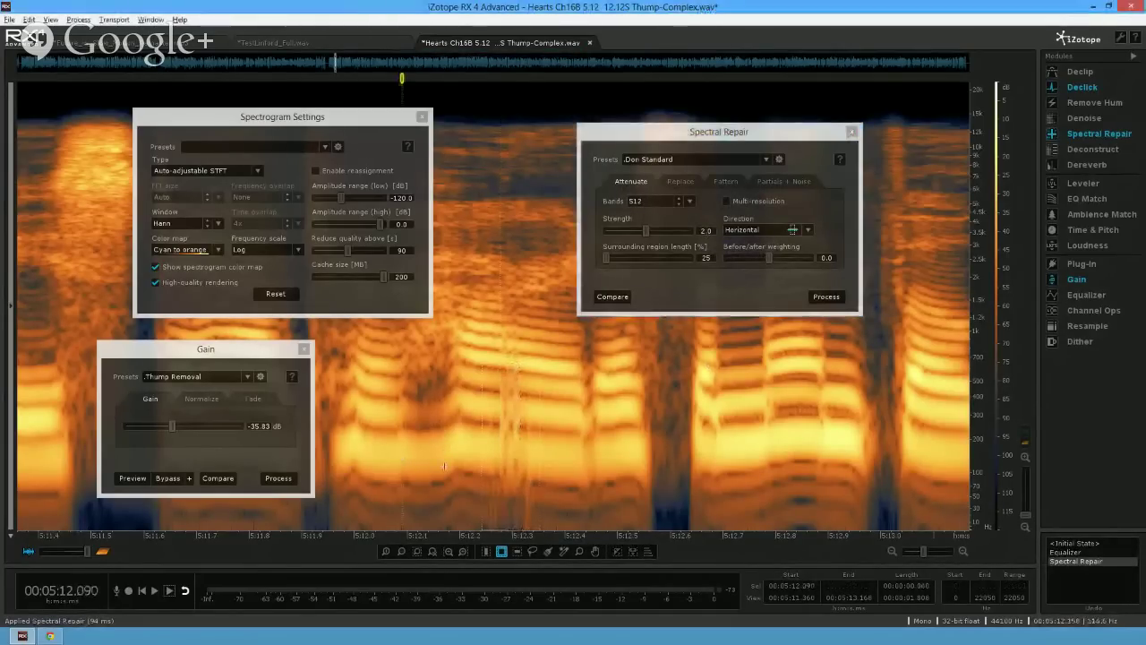
pyautogui.press('space')
pyautogui.press('space')
pyautogui.press('space')
pyautogui.press('space')
pyautogui.hotkey('ctrl', 'z')
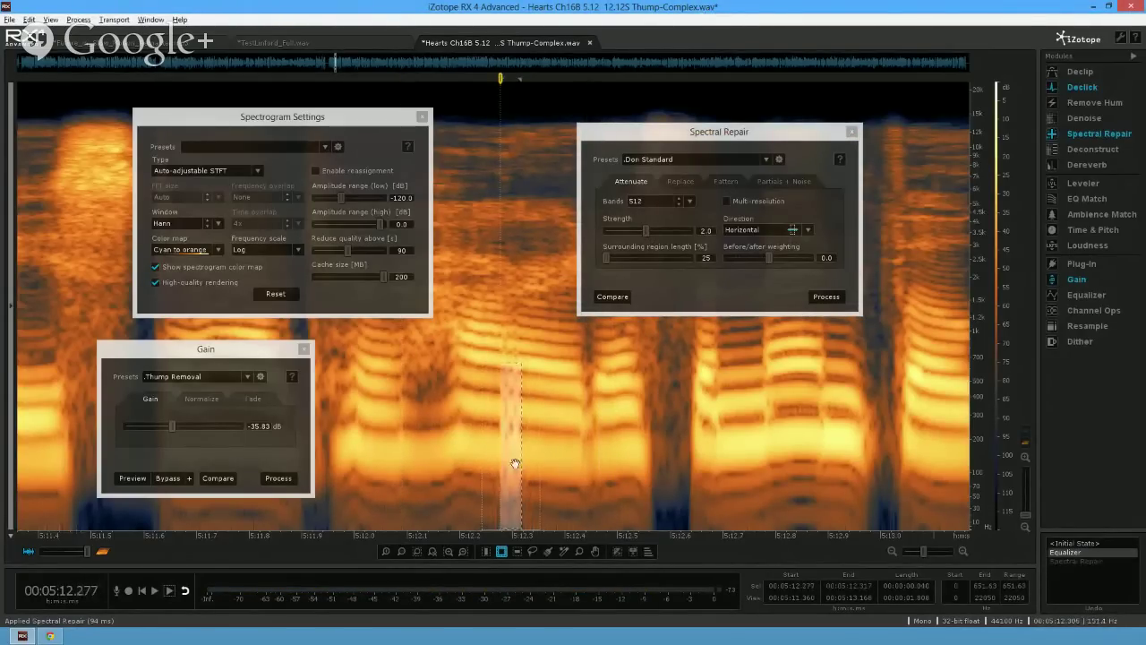
# - Apply Spectral Repair in Replace mode with 1024 bands to the narrow thump selection and listen from about 5:12.07
pyautogui.click(684, 182)
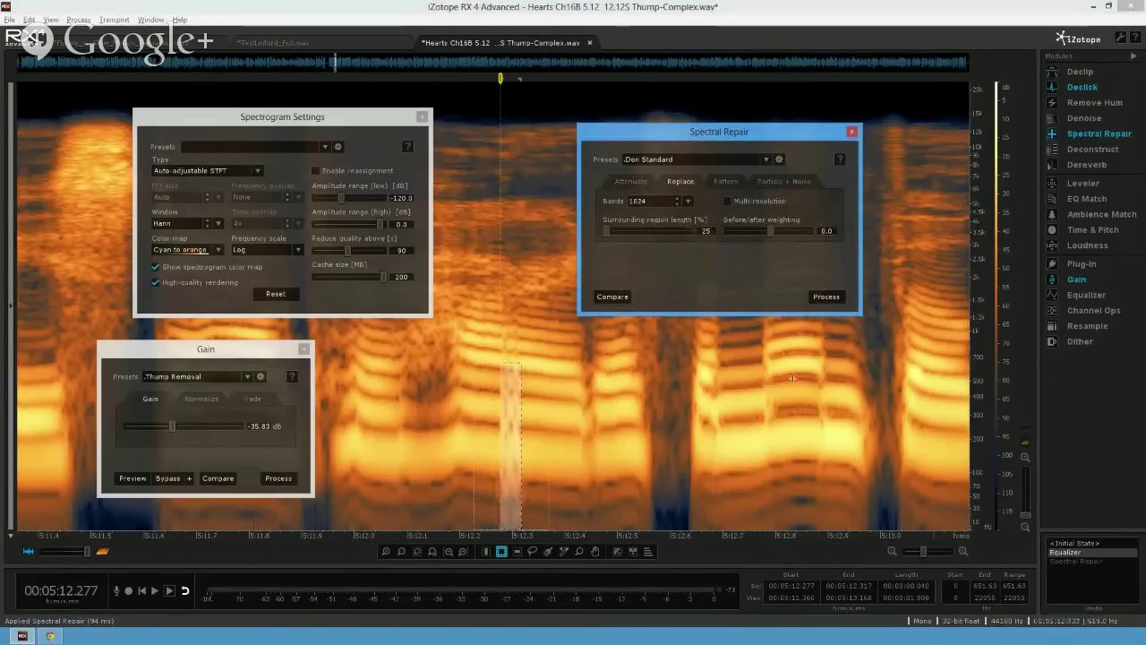
pyautogui.click(824, 297)
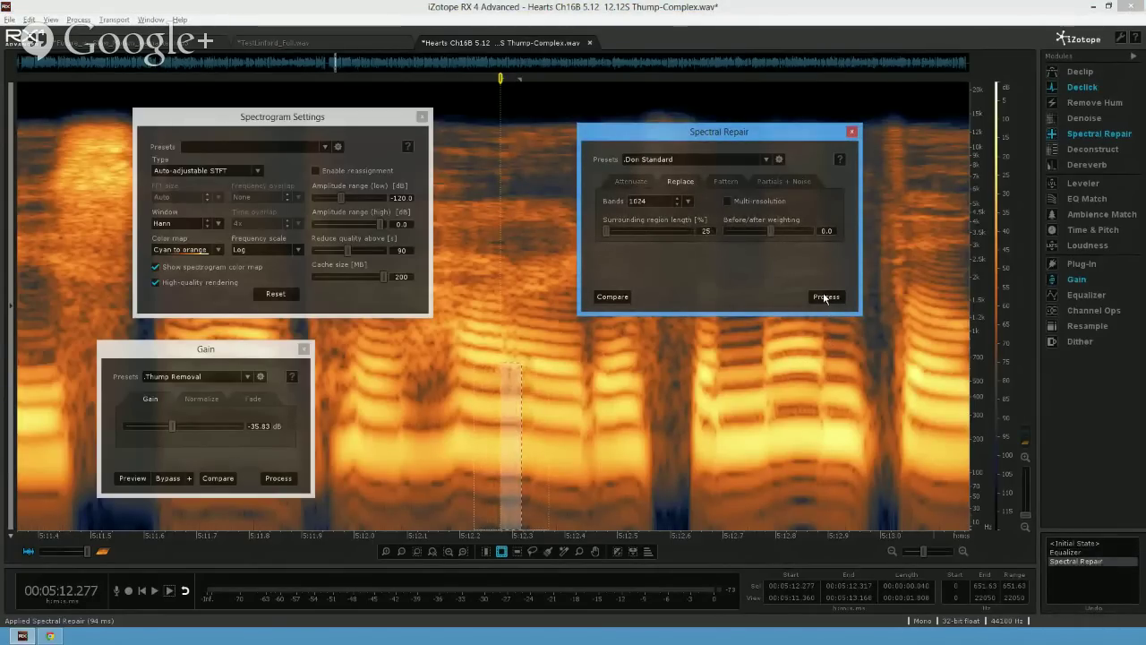
pyautogui.click(392, 467)
pyautogui.press('space')
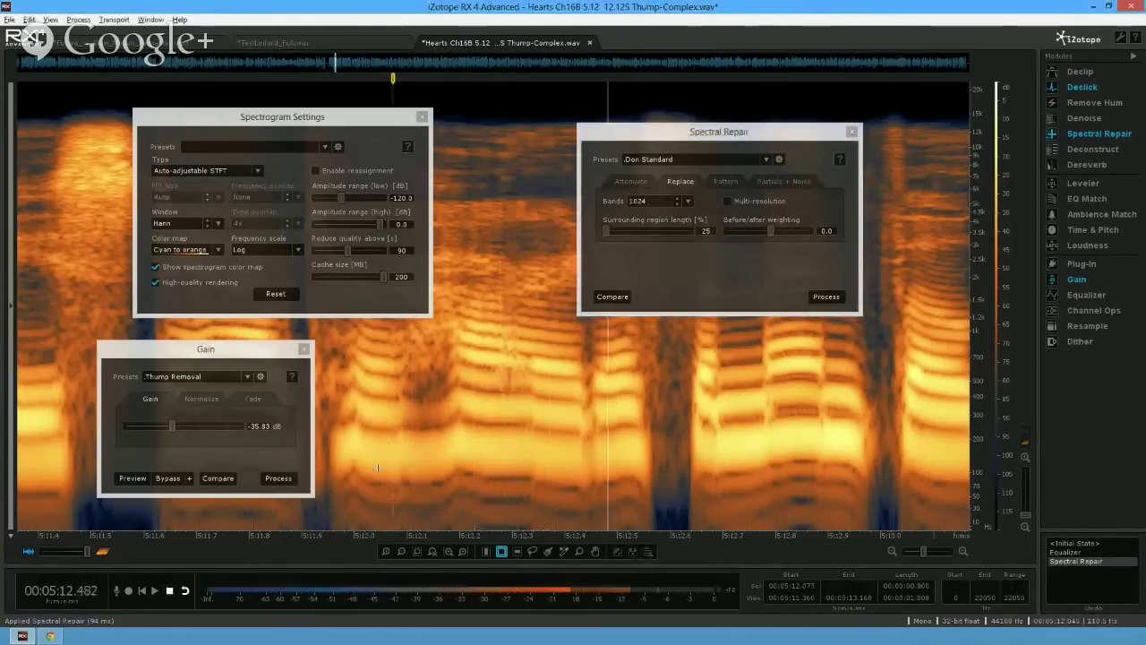
pyautogui.press('space')
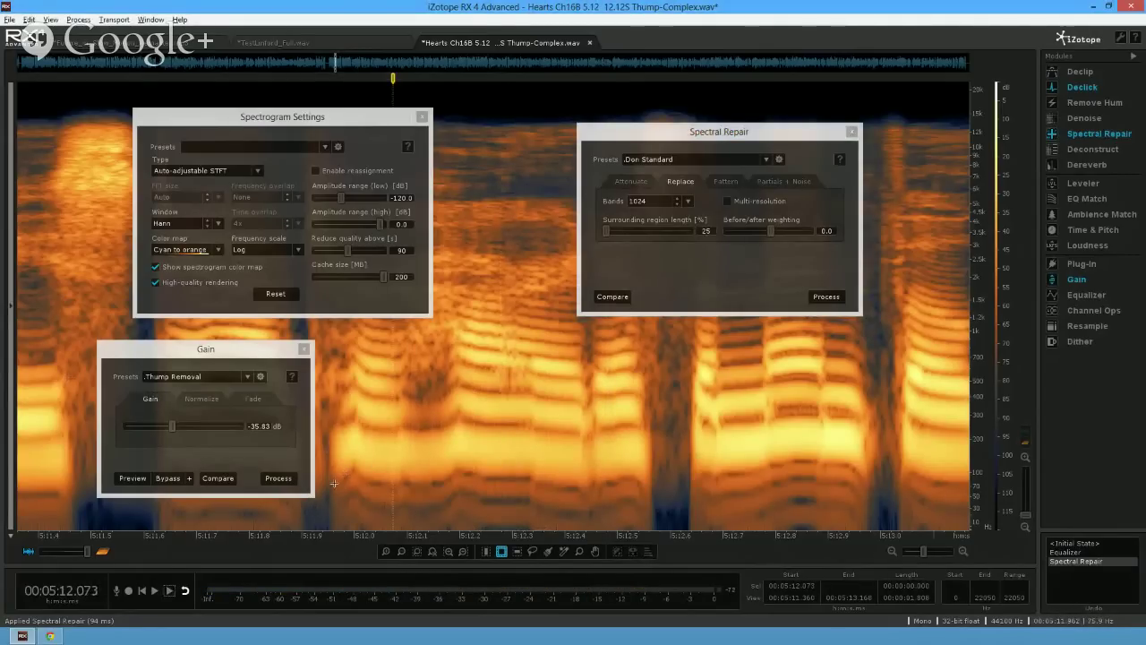
# - Switch to time selection and listen to the repaired passage from about 5:12.16 in a wider view
pyautogui.click(333, 483)
pyautogui.click(485, 552)
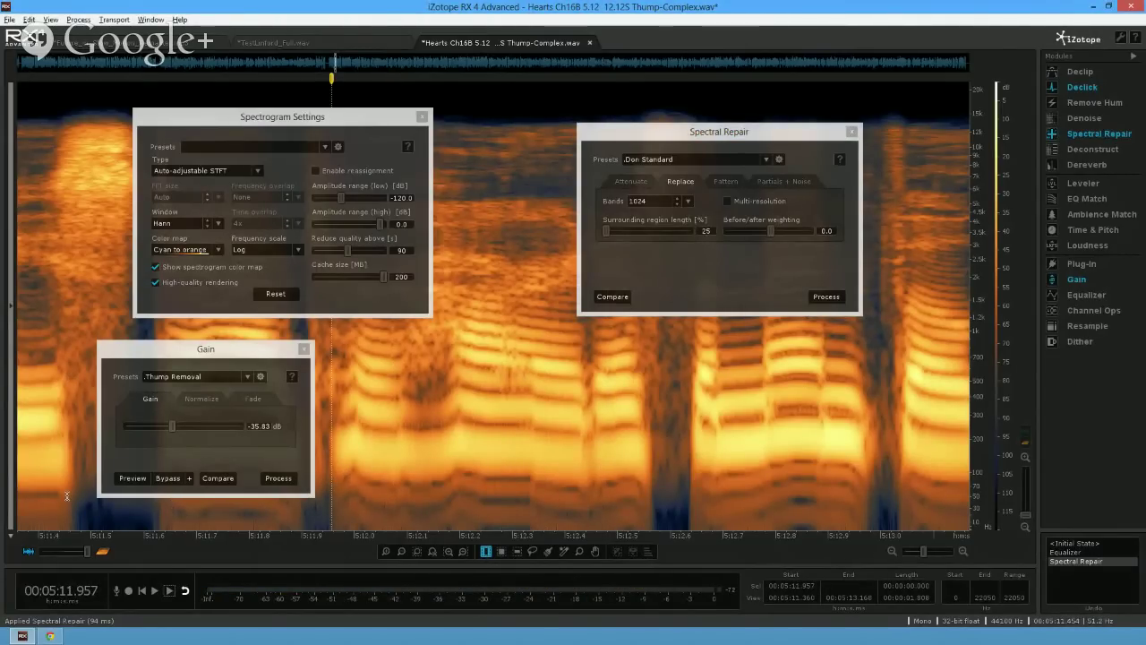
pyautogui.click(402, 550)
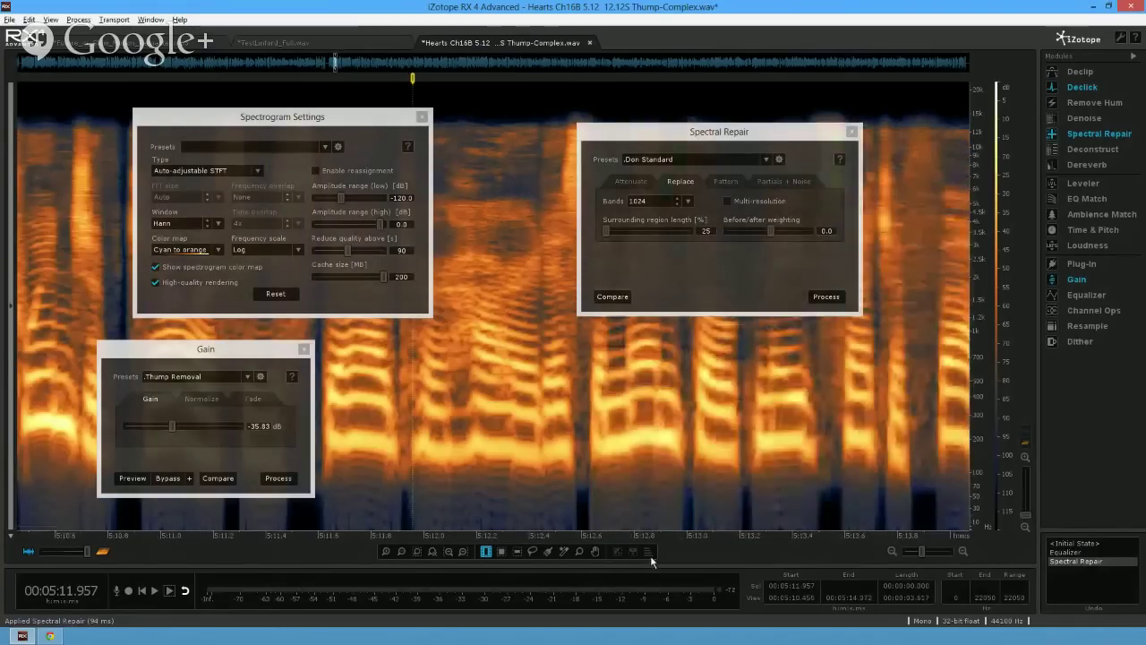
pyautogui.click(465, 492)
pyautogui.press('space')
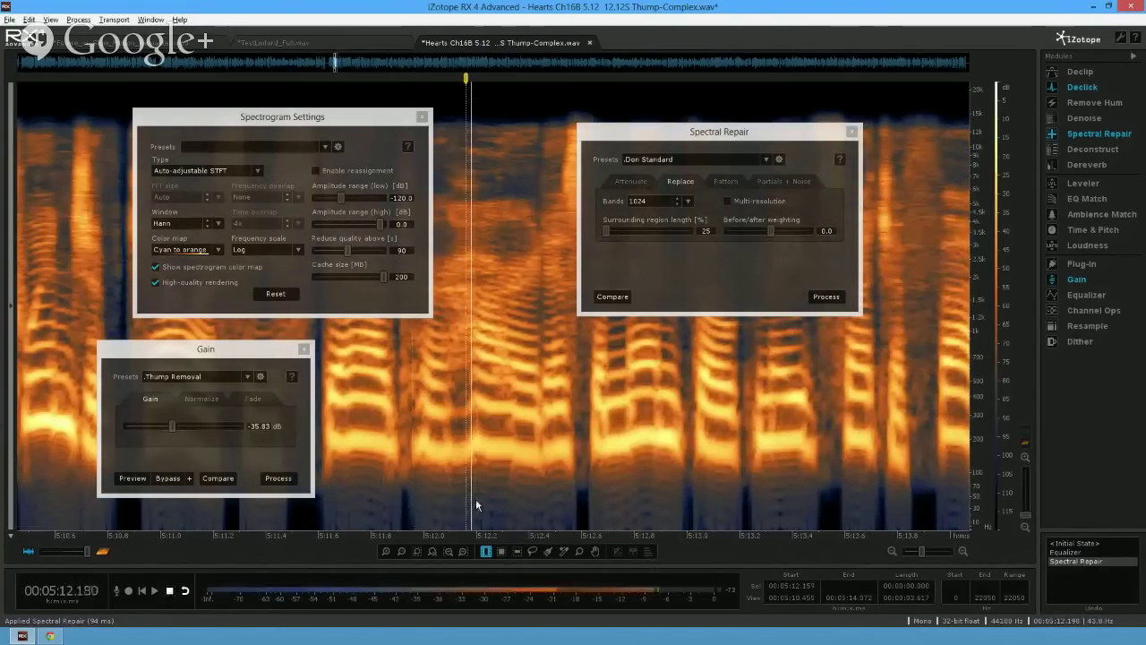
pyautogui.press('space')
# - Select the time range from about 5:11.59 to 5:12.82 around the repair and listen to it
pyautogui.moveTo(314, 510); pyautogui.dragTo(638, 515)
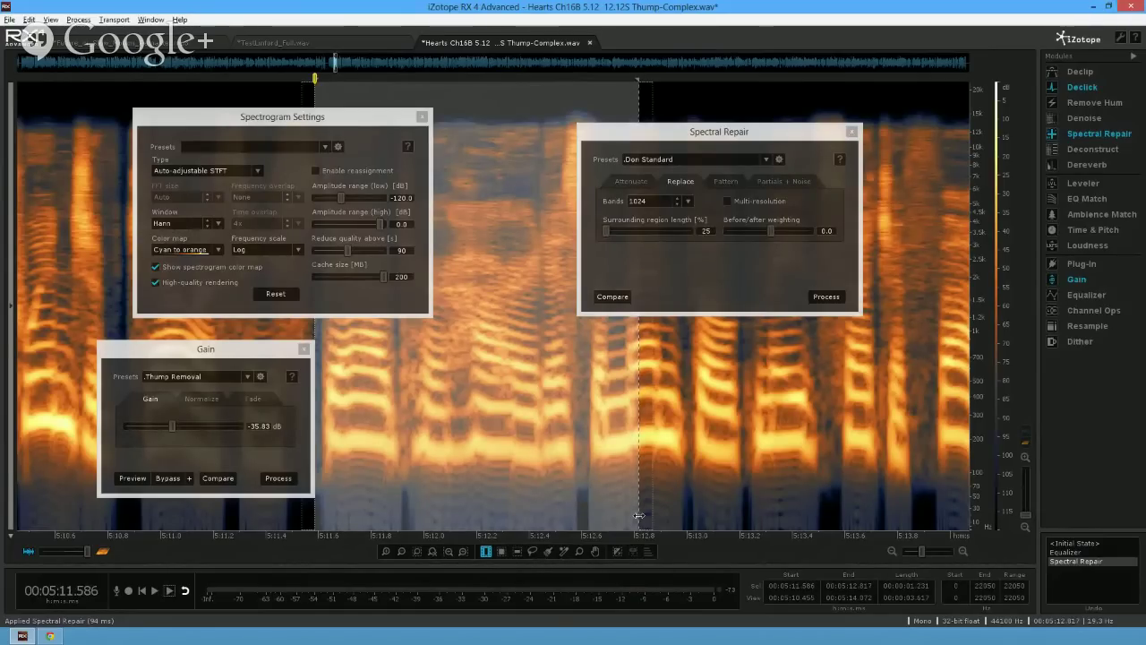
pyautogui.press('space')
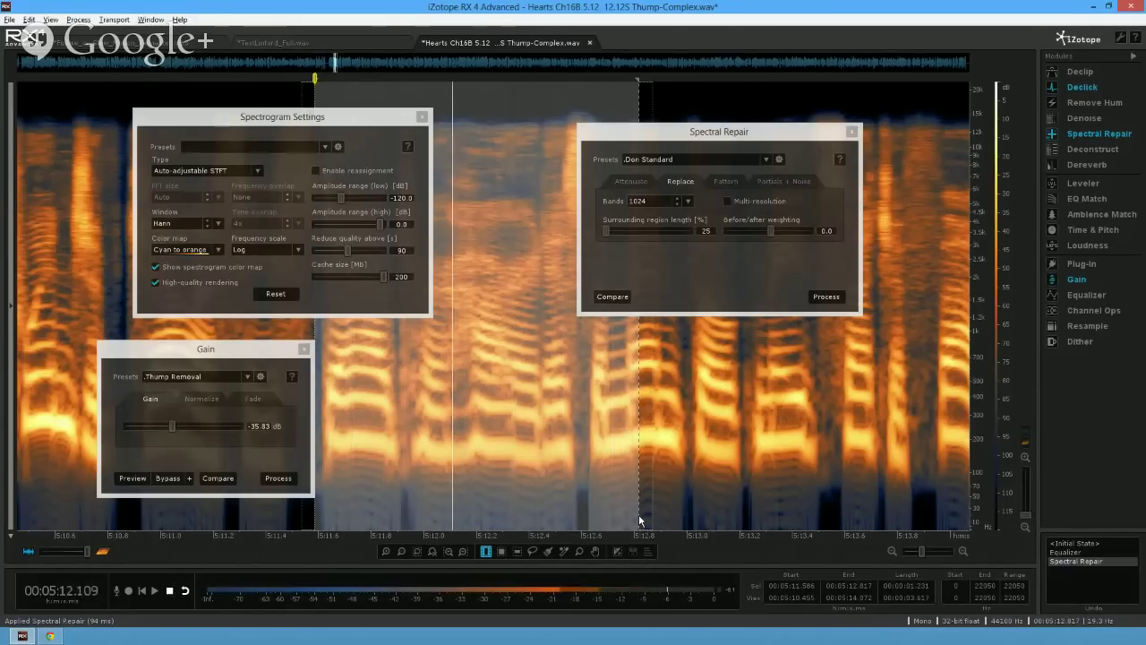
pyautogui.press('space')
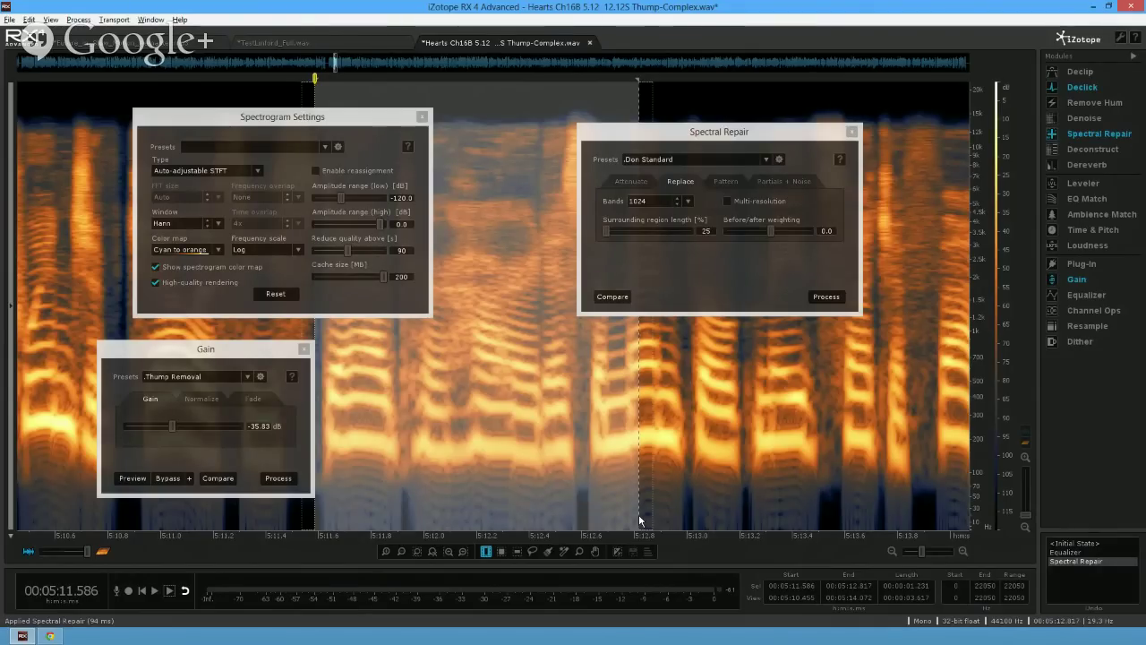
# - Set Spectral Repair back to Attenuate mode, clear the time selection, and listen from about 5:10.58
pyautogui.click(633, 182)
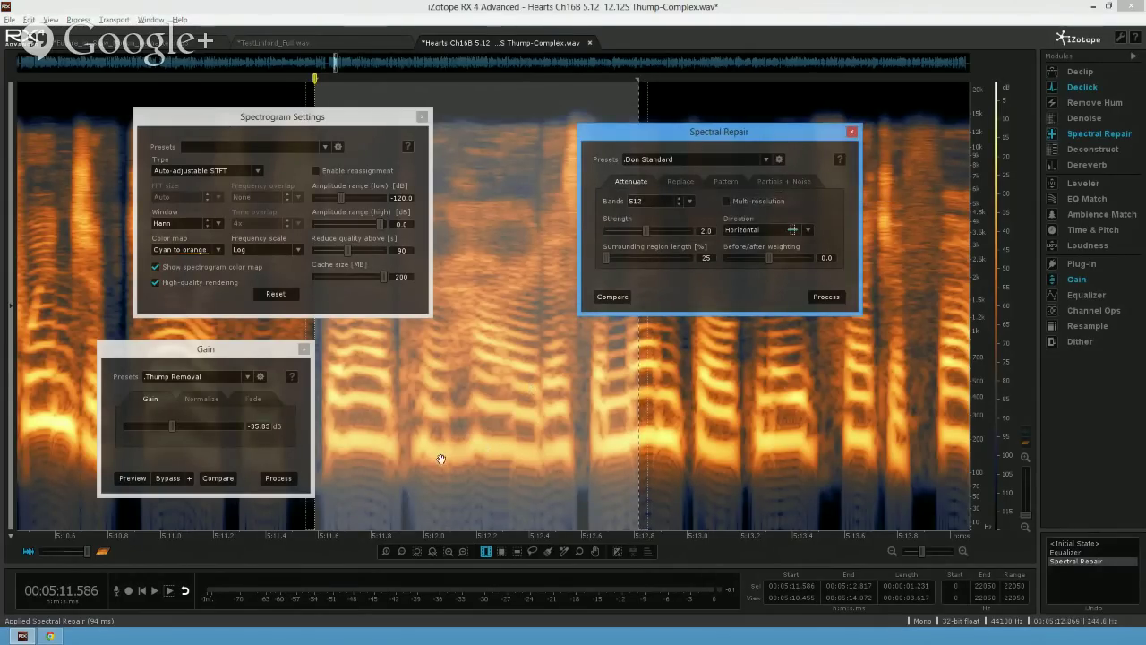
pyautogui.click(486, 481)
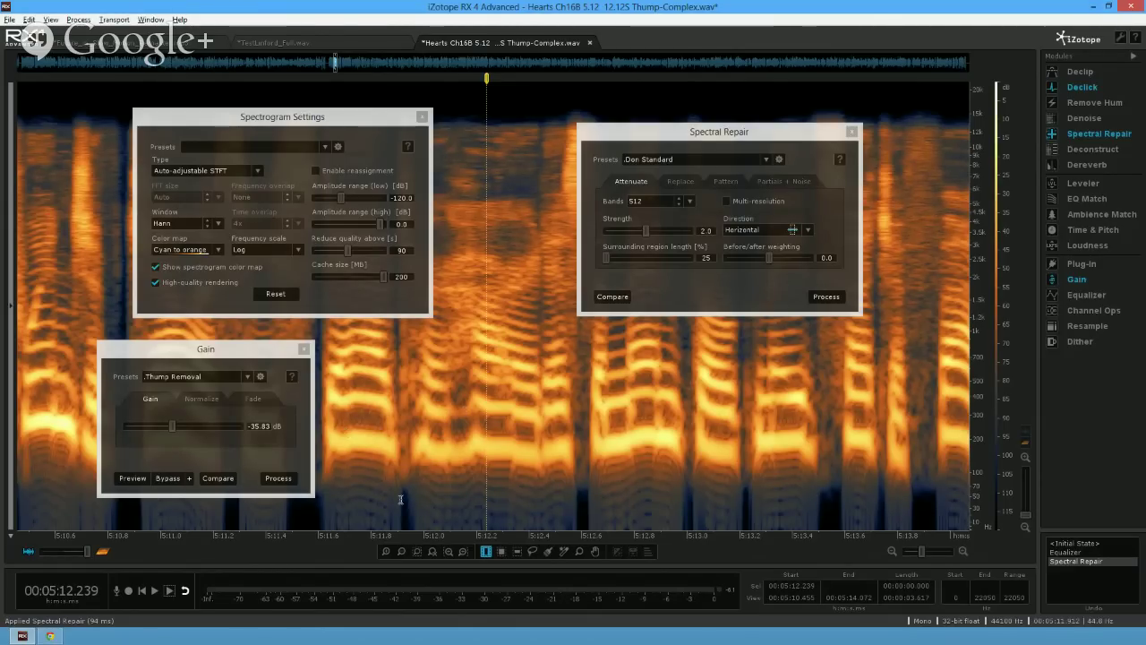
pyautogui.click(49, 462)
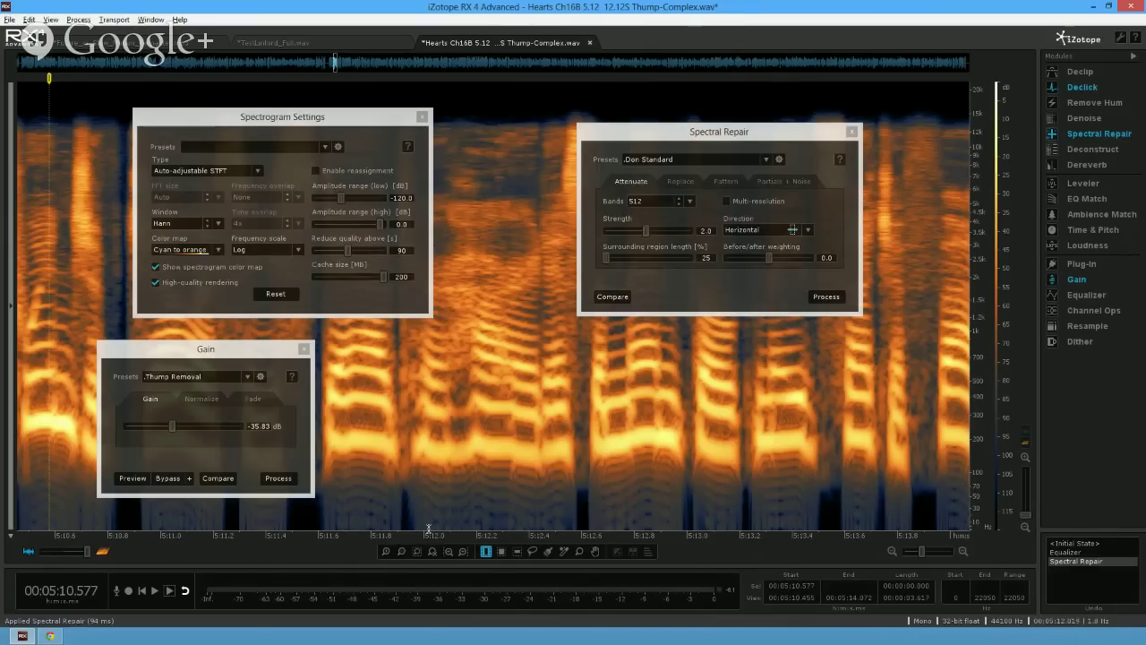
pyautogui.press('space')
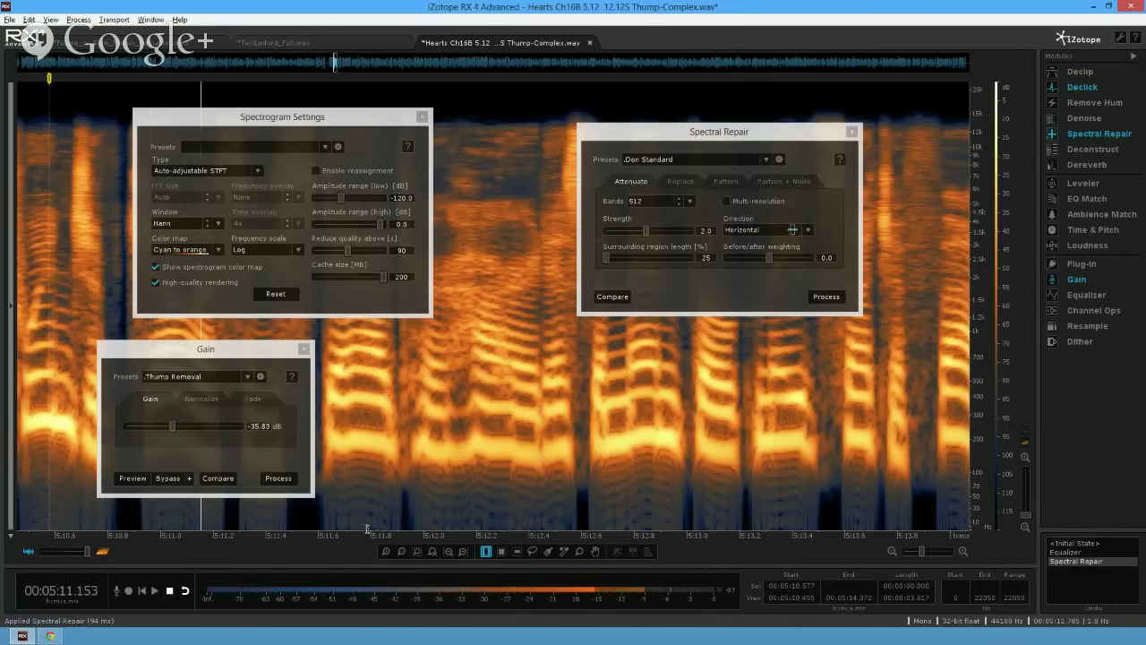
pyautogui.press('space')
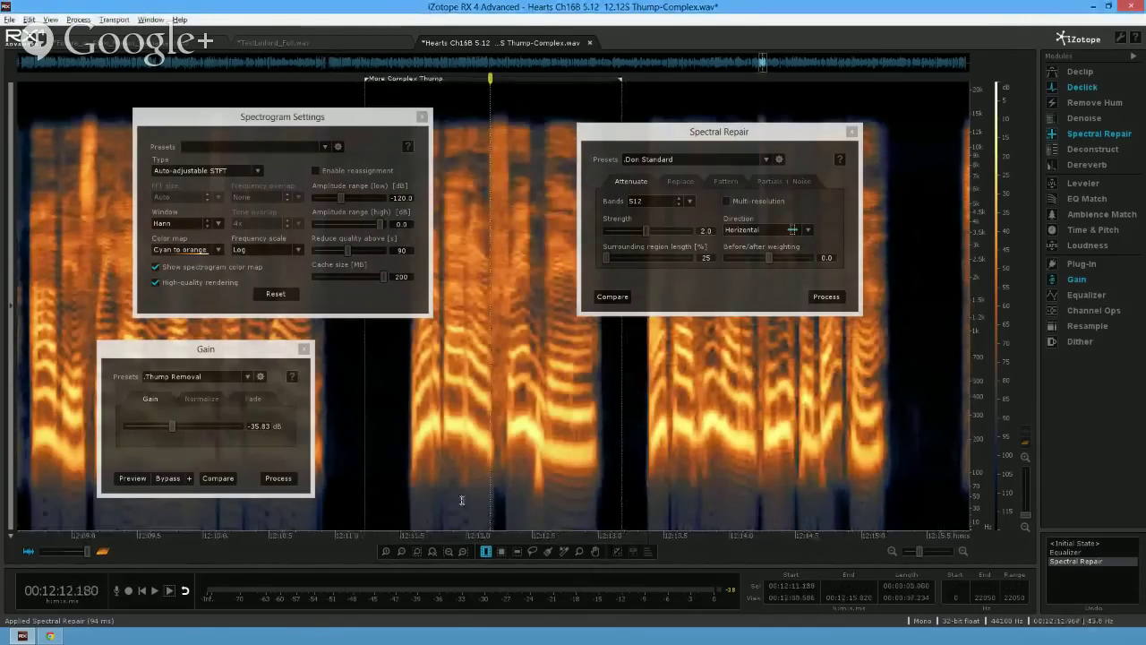
# - Select the time range from about 12:12.01 to 12:12.89 in the More Complex Thump region and listen to it
pyautogui.moveTo(467, 507); pyautogui.dragTo(582, 508)
pyautogui.press('space')
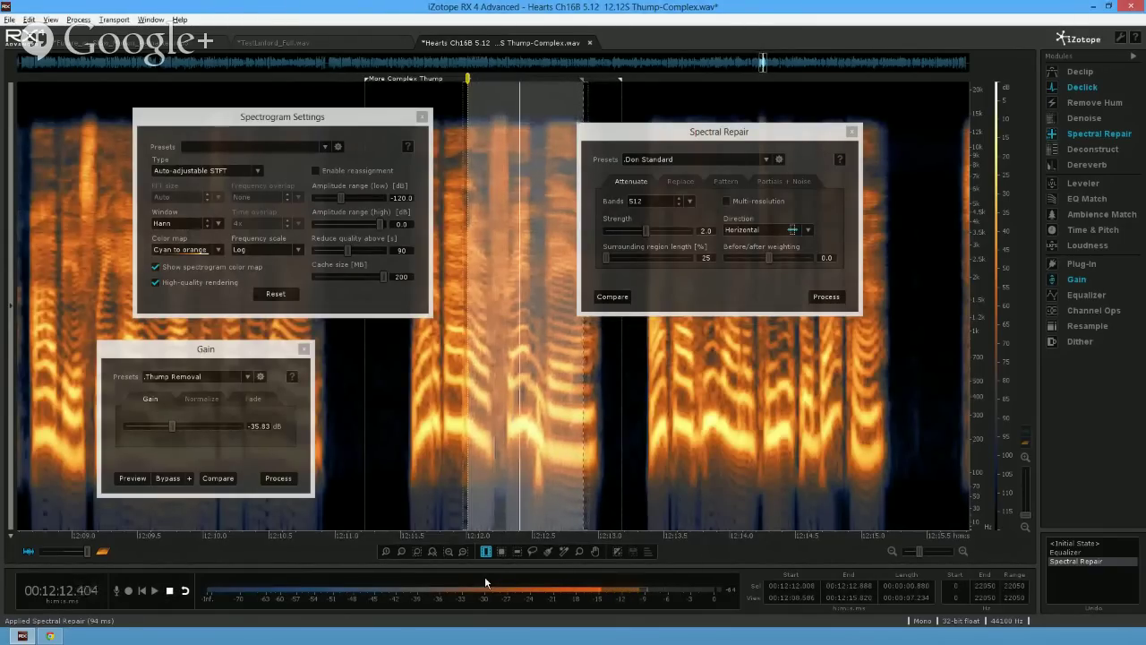
pyautogui.press('space')
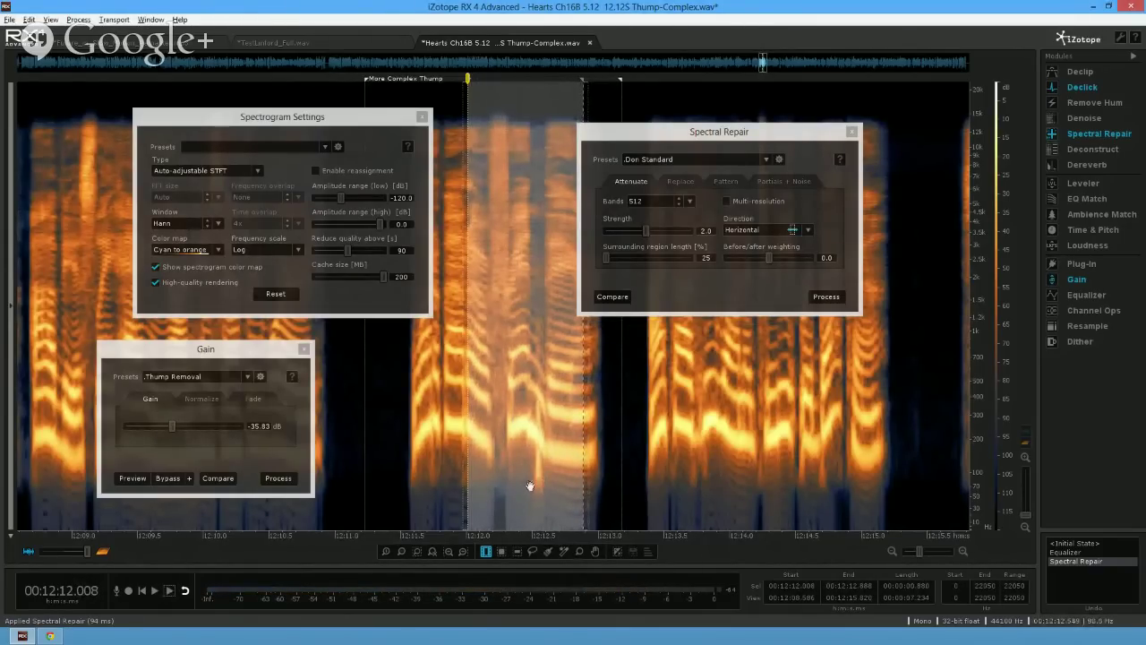
# - Lasso the thump from about 12:12.39 to 12:12.69, up to about 250 Hz, and apply the Thump Removal gain
pyautogui.click(532, 550)
pyautogui.click(521, 529)
pyautogui.moveTo(556, 533)
pyautogui.mouseDown()
pyautogui.moveTo(538, 430)
pyautogui.moveTo(523, 534)
pyautogui.mouseUp()
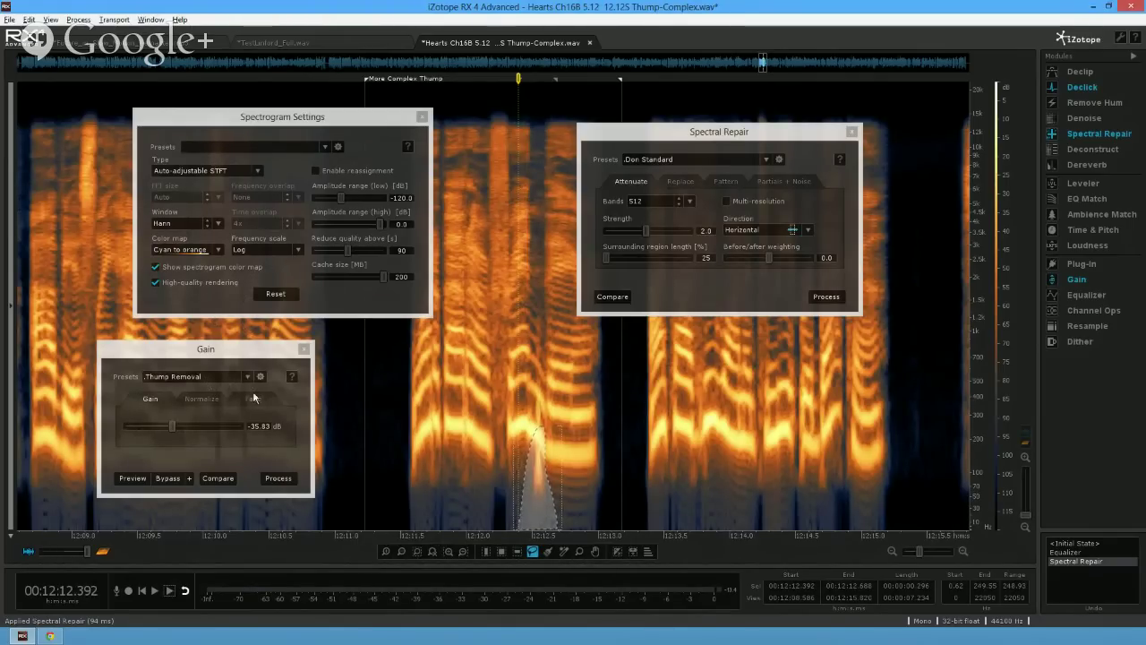
pyautogui.click(279, 478)
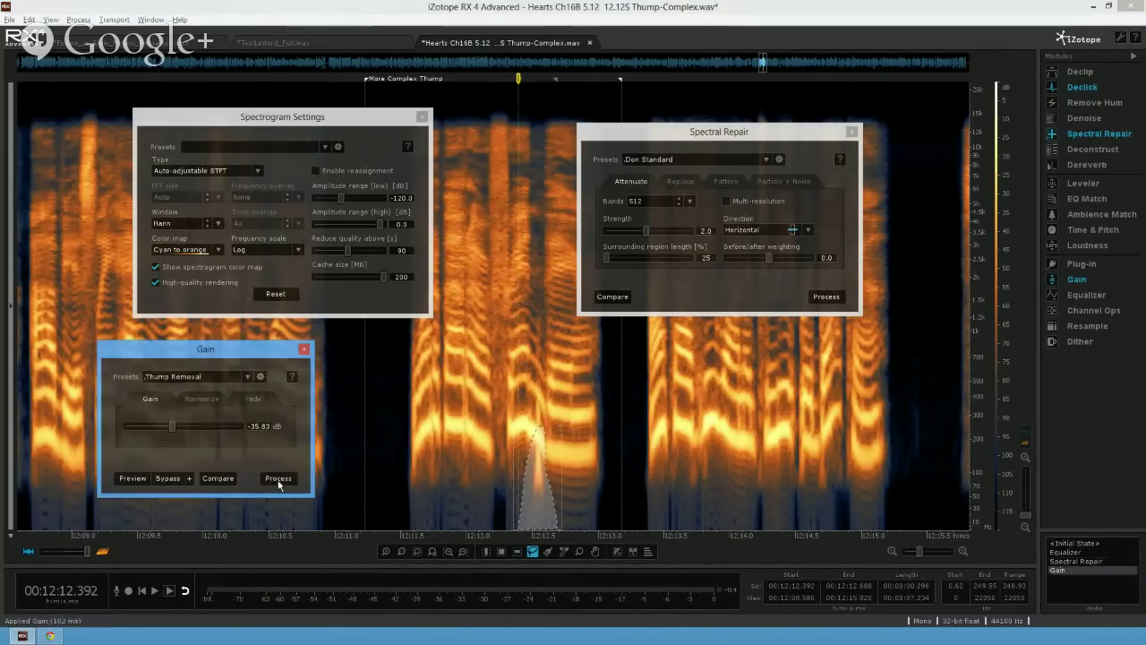
# - Listen repeatedly from about 12:11.56 to judge the gain reduction on the complex thump
pyautogui.click(412, 530)
pyautogui.press('space')
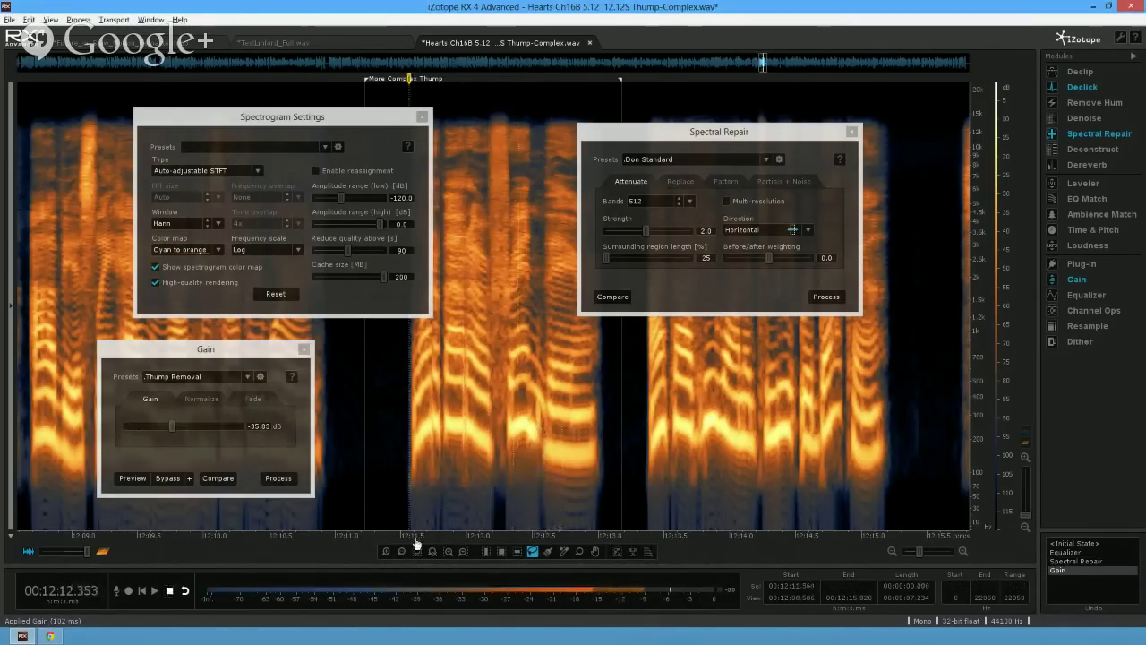
pyautogui.press('space')
pyautogui.press('space')
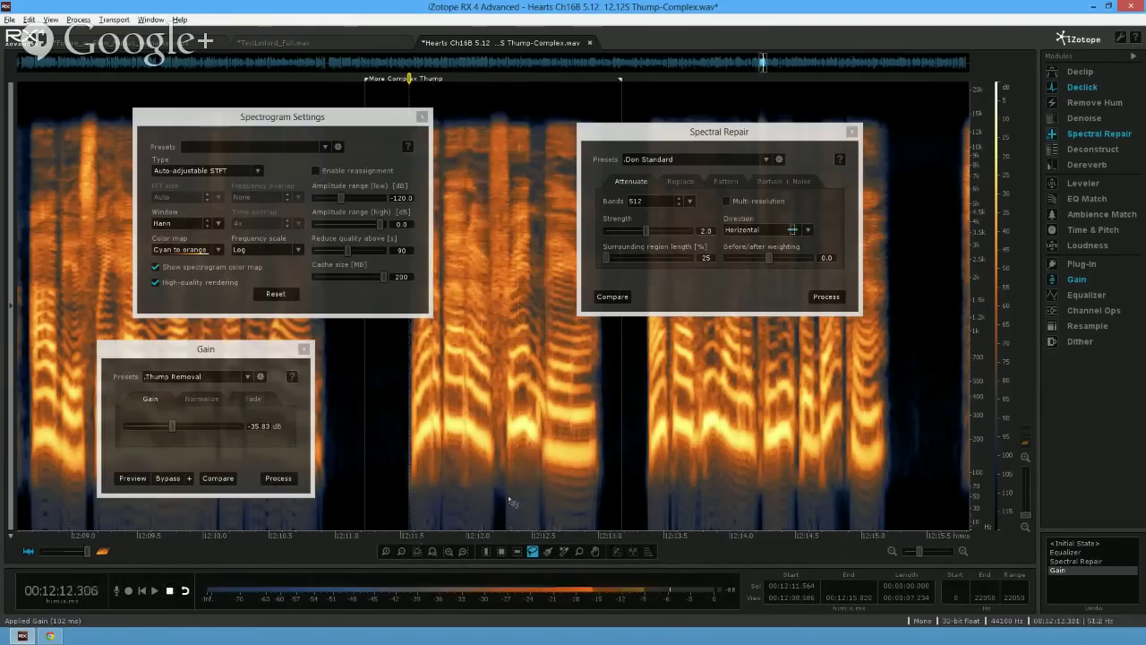
pyautogui.press('space')
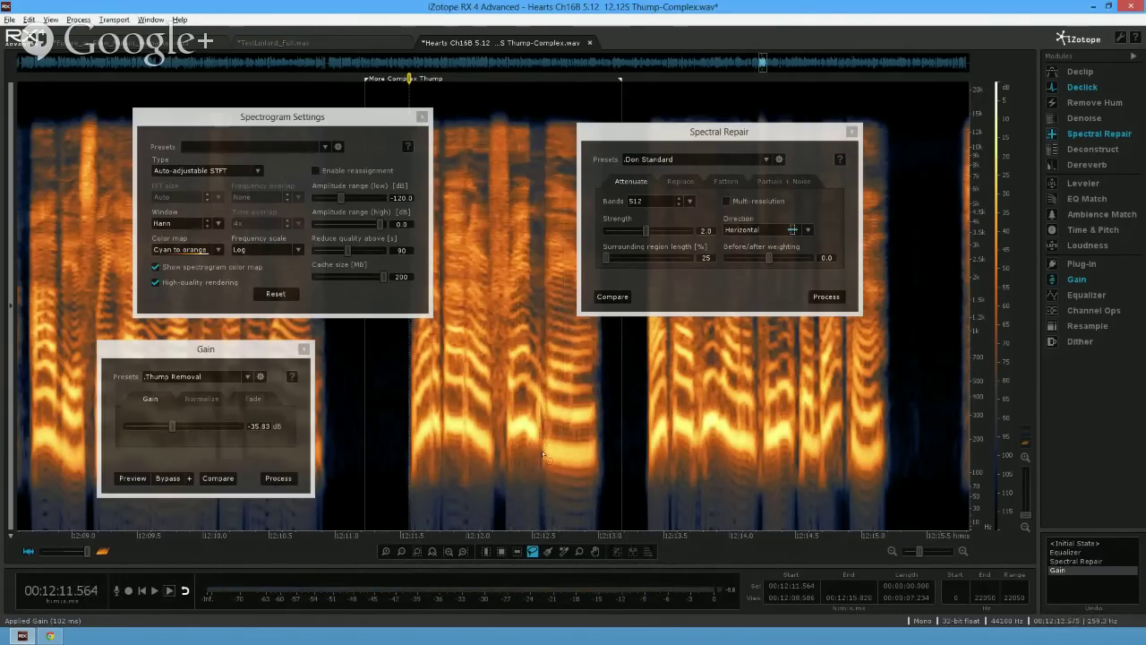
pyautogui.press('space')
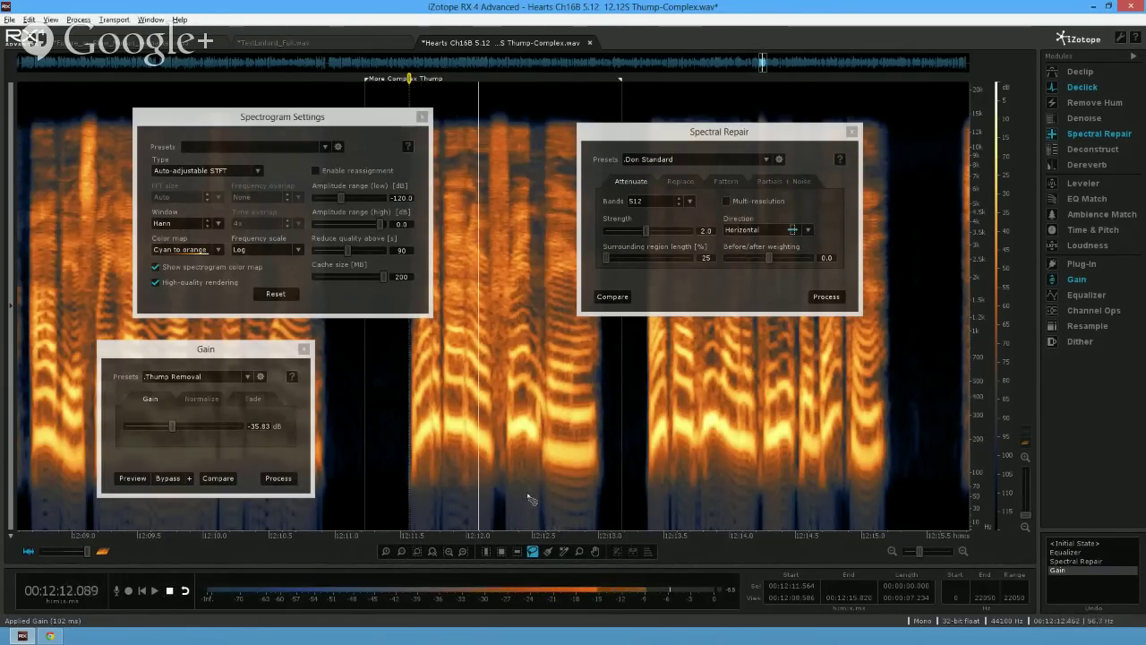
pyautogui.press('space')
pyautogui.press('space')
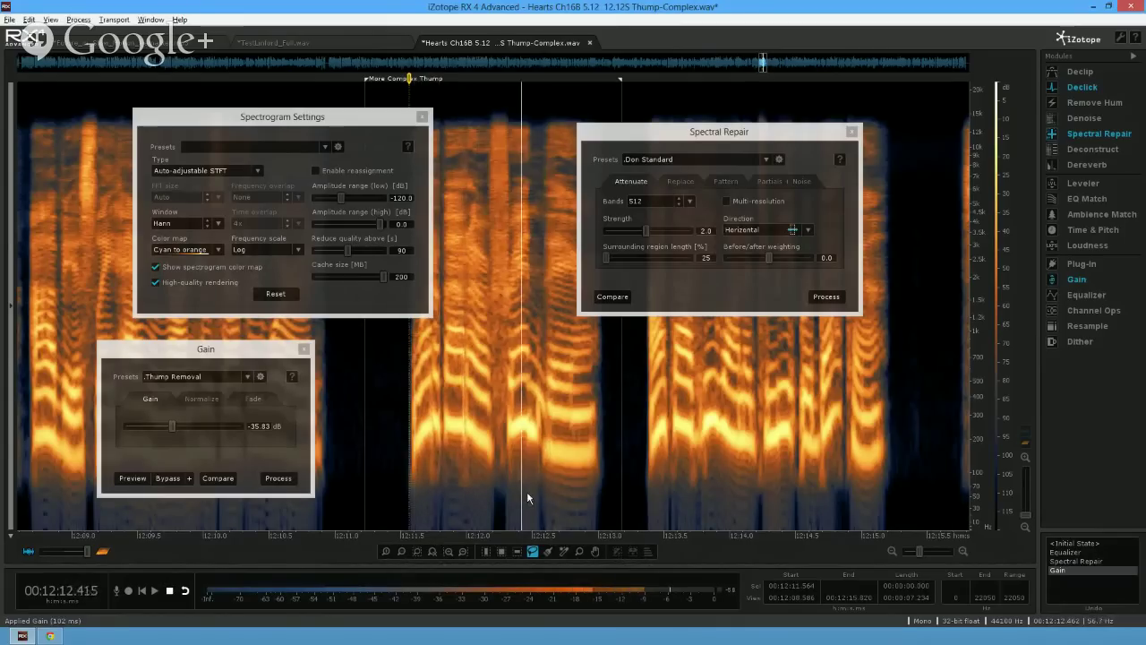
pyautogui.press('space')
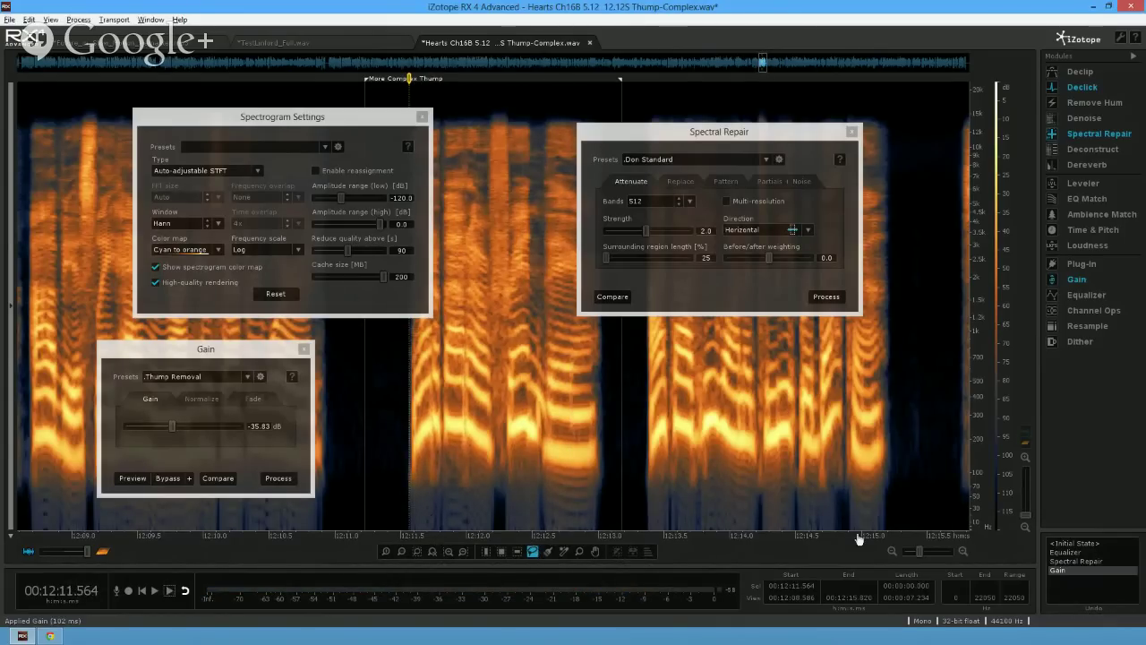
# - Undo the gain and lasso the thump anew from about 12:12.29 to 12:12.70, up to about 184 Hz
pyautogui.hotkey('ctrl', 'z')
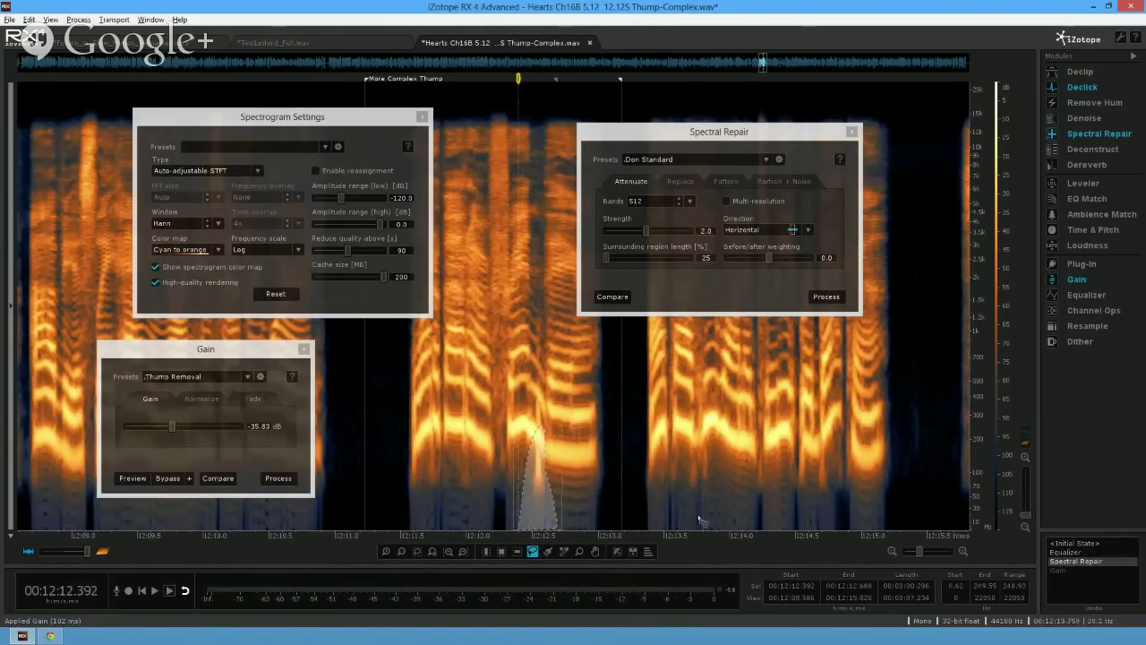
pyautogui.click(545, 494)
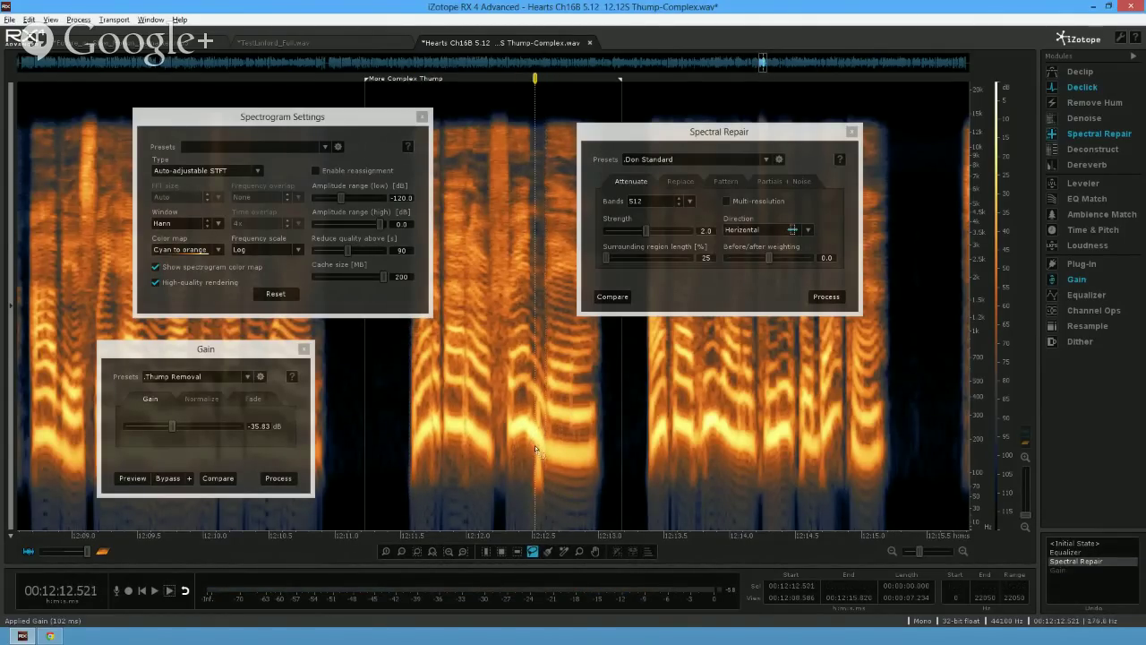
pyautogui.click(525, 492)
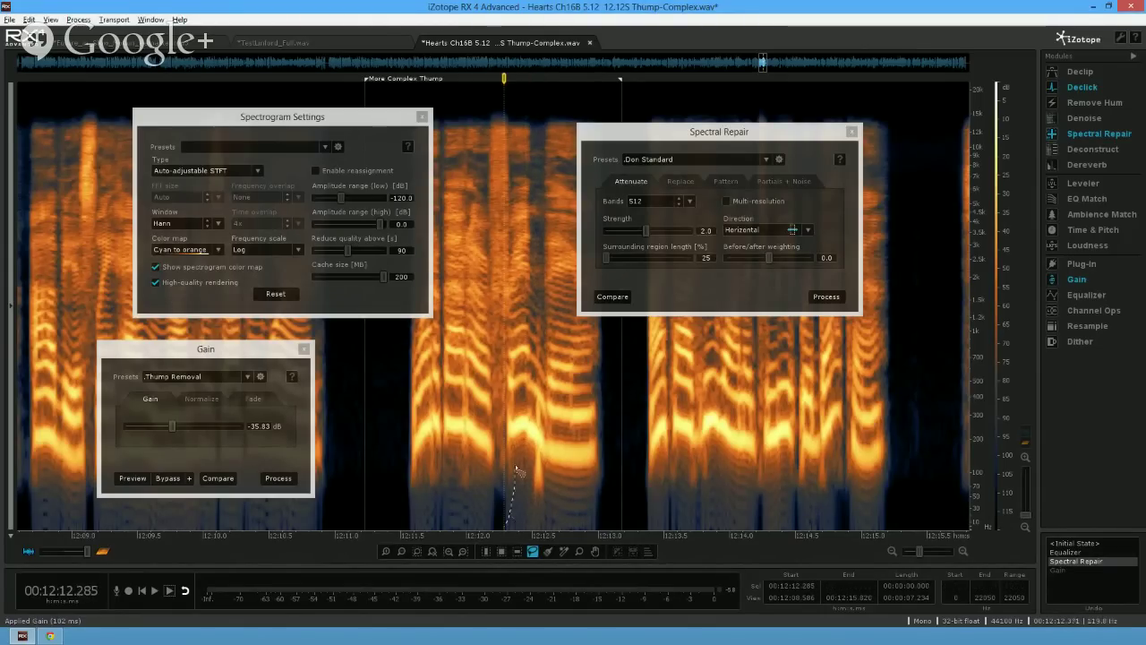
pyautogui.moveTo(547, 464)
pyautogui.mouseDown()
pyautogui.moveTo(557, 512)
pyautogui.moveTo(504, 528)
pyautogui.mouseUp()
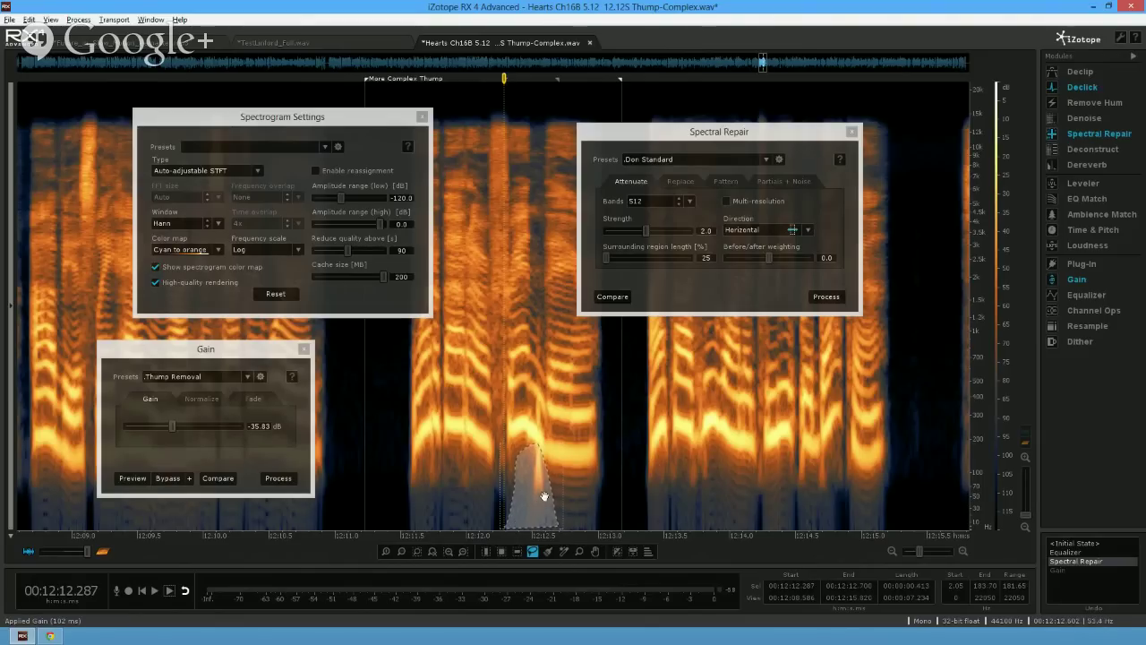
# - Replace the lasso with one from about 12:12.38 to 12:12.67, up to about 175 Hz, and listen to the selection
pyautogui.click(533, 507)
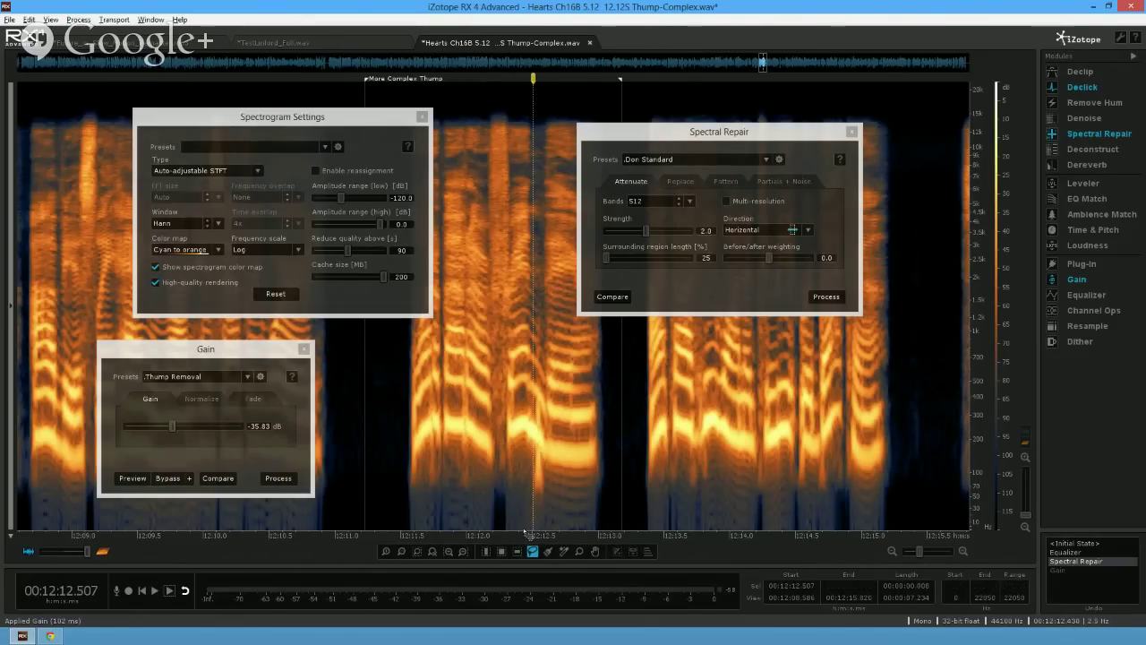
pyautogui.click(525, 508)
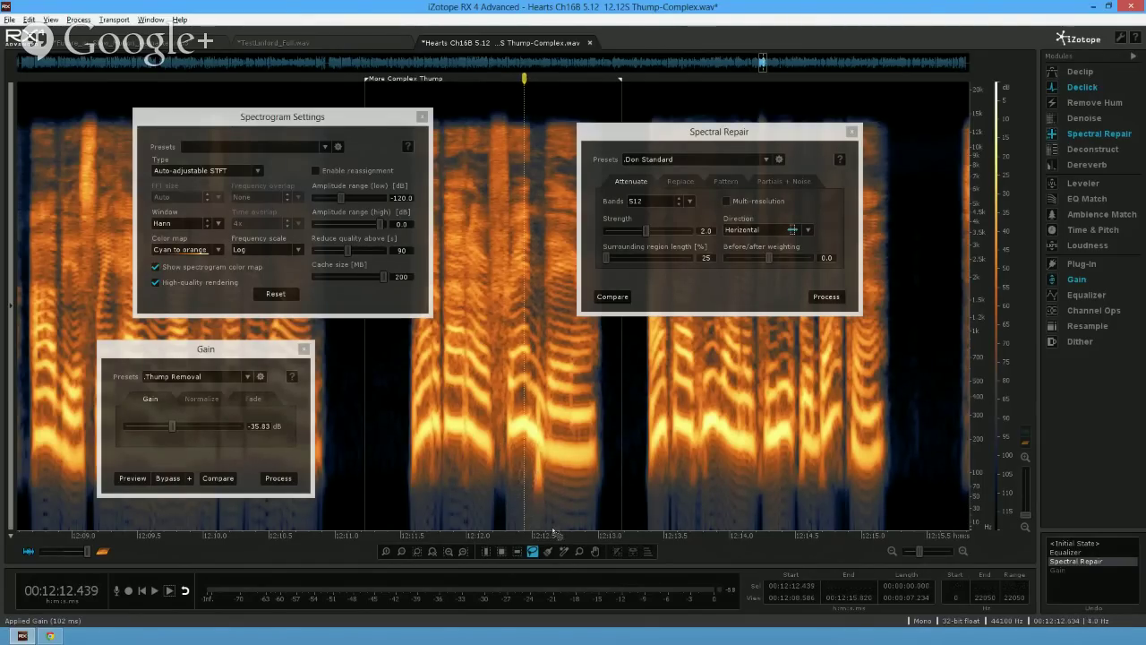
pyautogui.moveTo(553, 534)
pyautogui.mouseDown()
pyautogui.moveTo(541, 451)
pyautogui.moveTo(521, 528)
pyautogui.mouseUp()
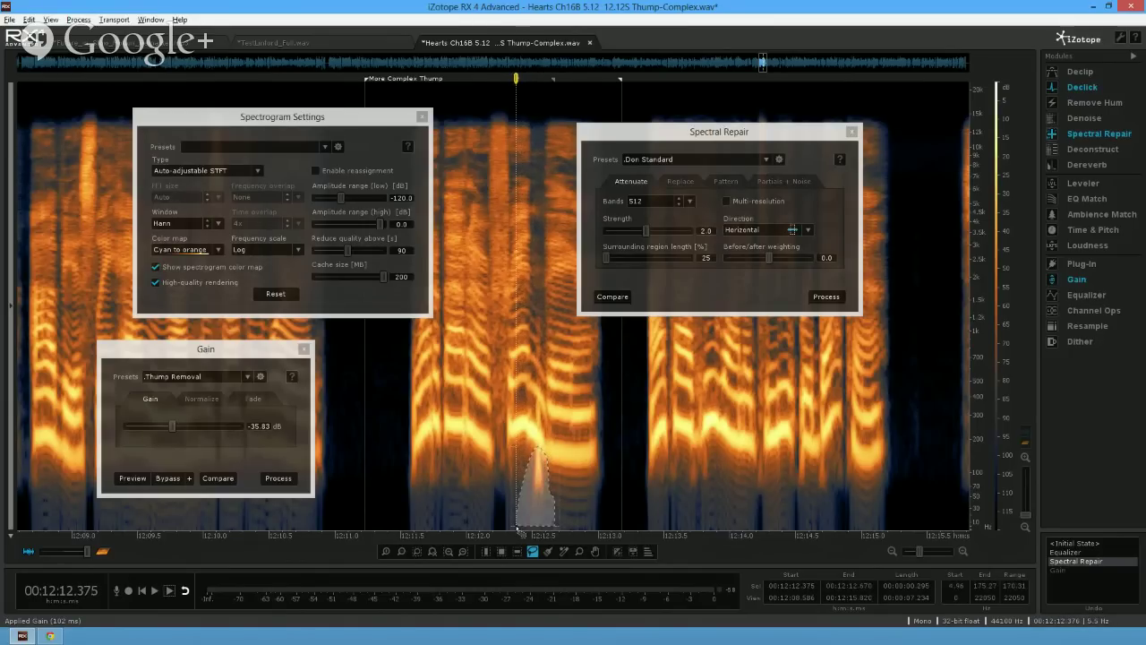
pyautogui.press('space')
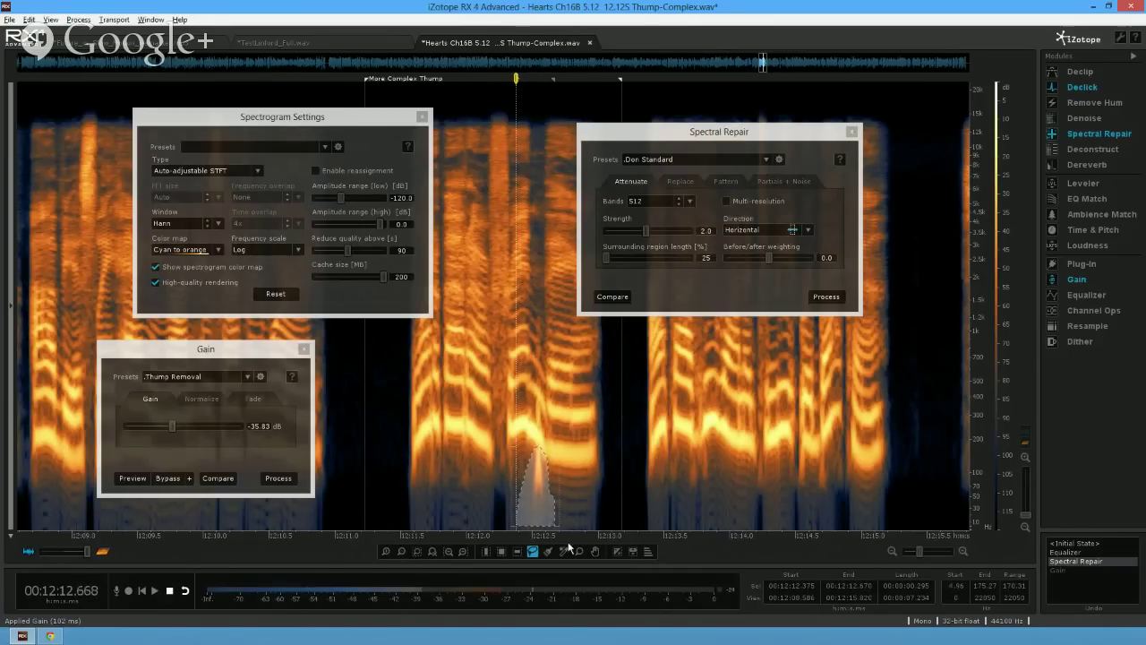
# - Apply the Thump Removal gain to the lassoed thump and listen repeatedly from about 12:11.71
pyautogui.click(279, 478)
pyautogui.click(430, 497)
pyautogui.press('space')
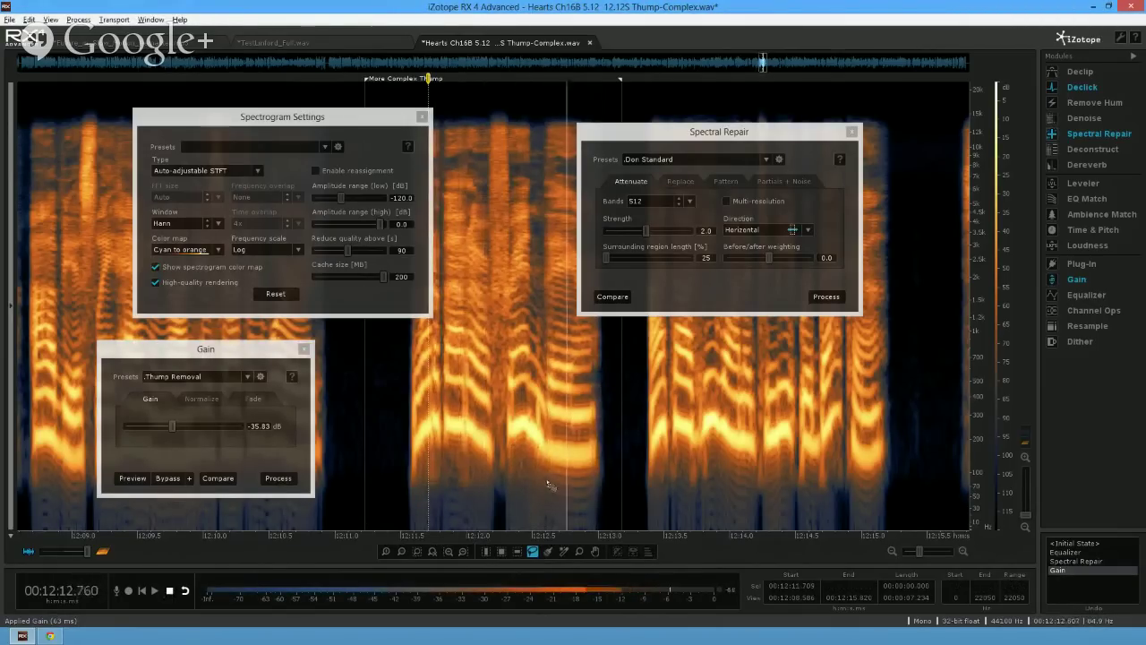
pyautogui.press('space')
pyautogui.press('space')
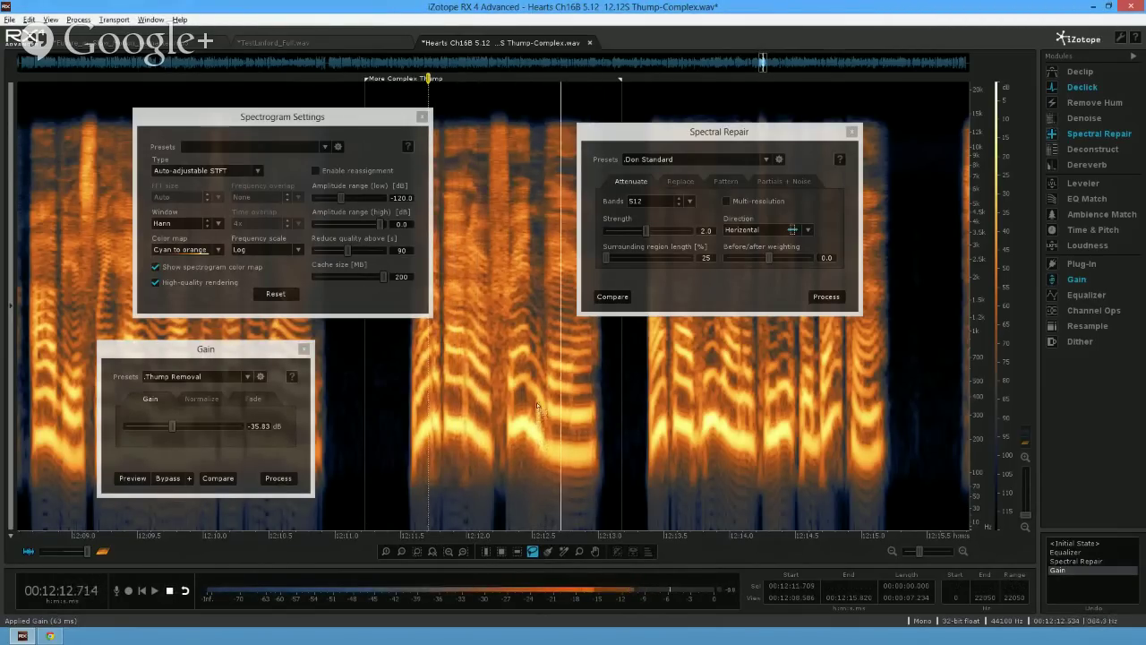
pyautogui.press('space')
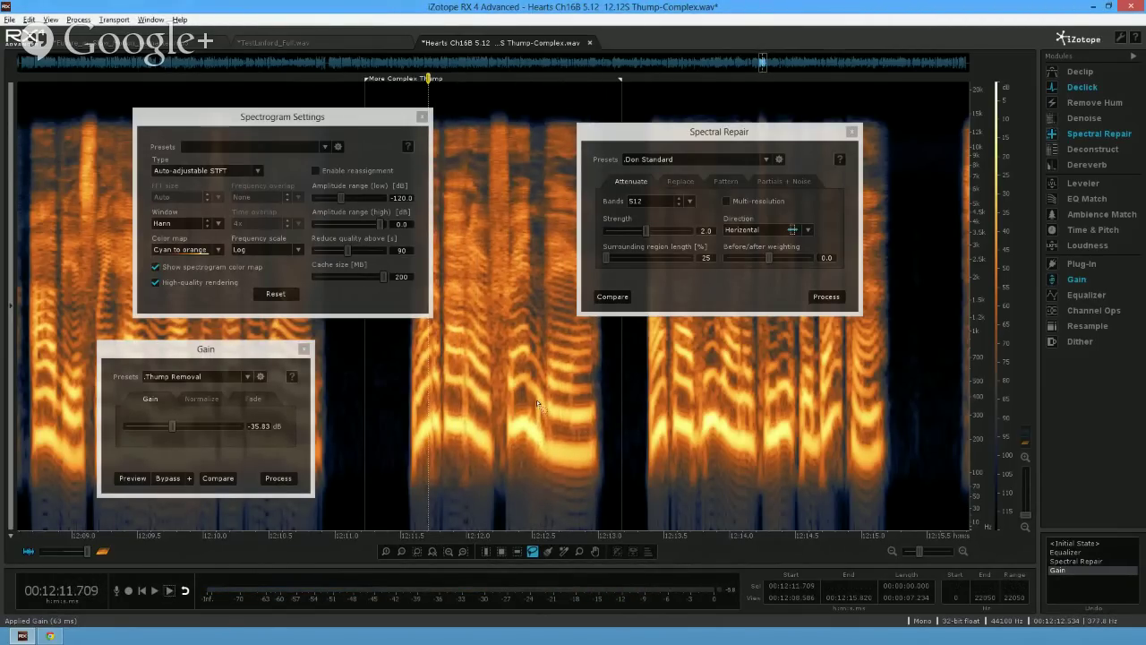
# - Lasso the thump remnant from about 12:12.53 to 12:12.59, between about 251 and 379 Hz, and apply the Thump Removal gain
pyautogui.click(536, 408)
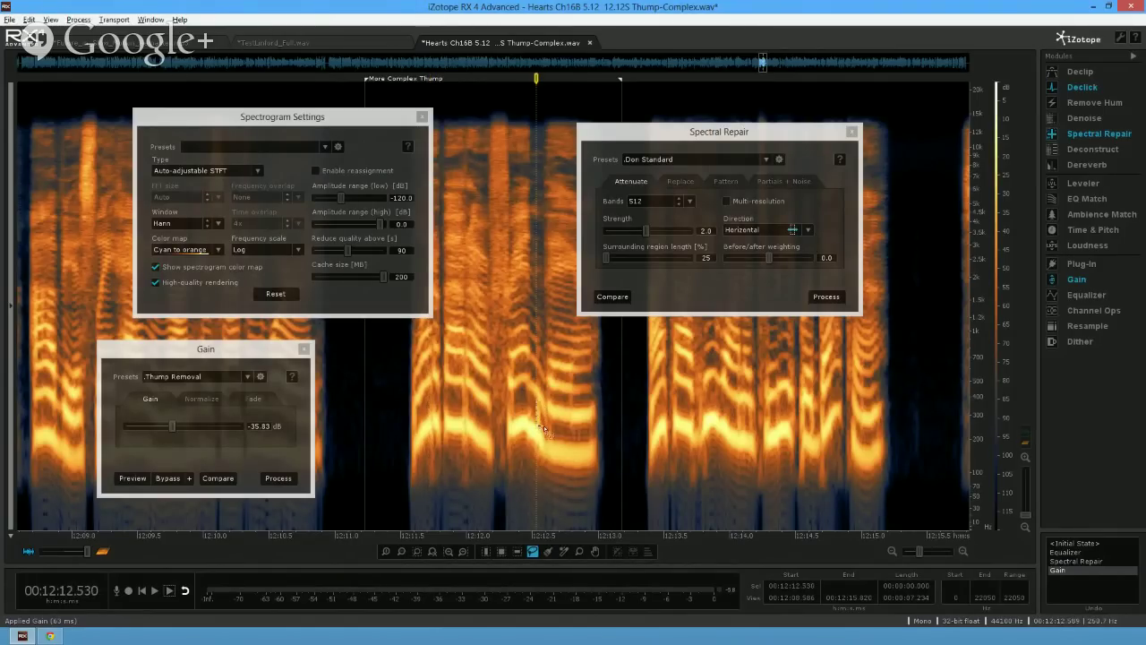
pyautogui.moveTo(538, 405); pyautogui.dragTo(545, 426)
pyautogui.press('space')
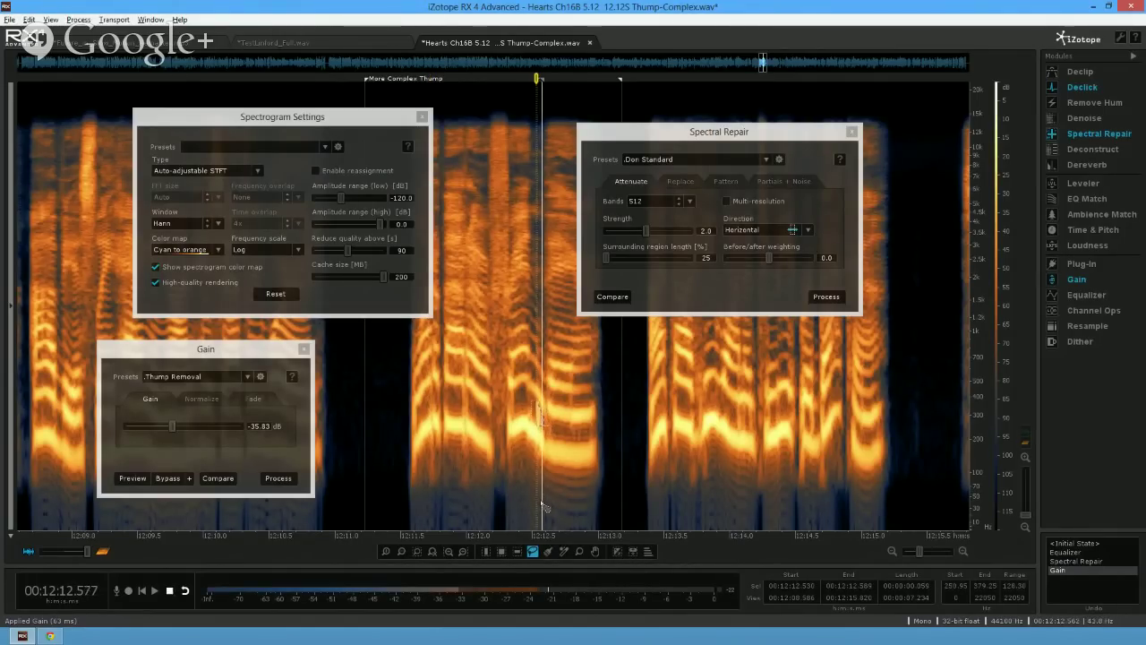
pyautogui.click(278, 477)
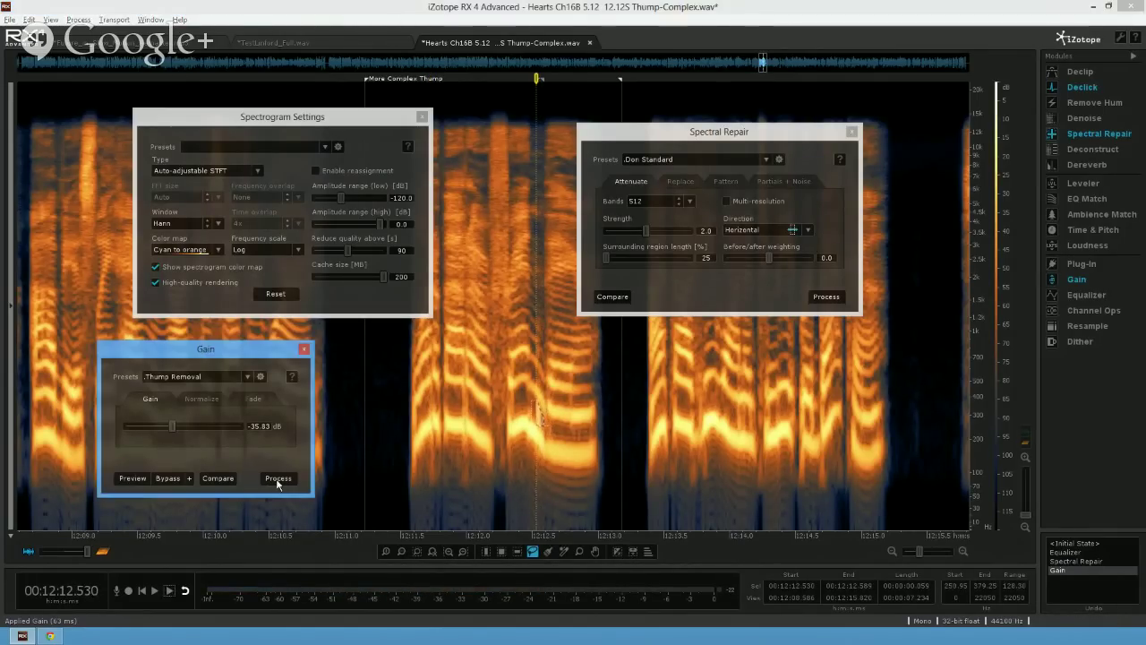
# - Listen from about 12:11.80 to judge the repaired complex thump
pyautogui.click(442, 468)
pyautogui.press('space')
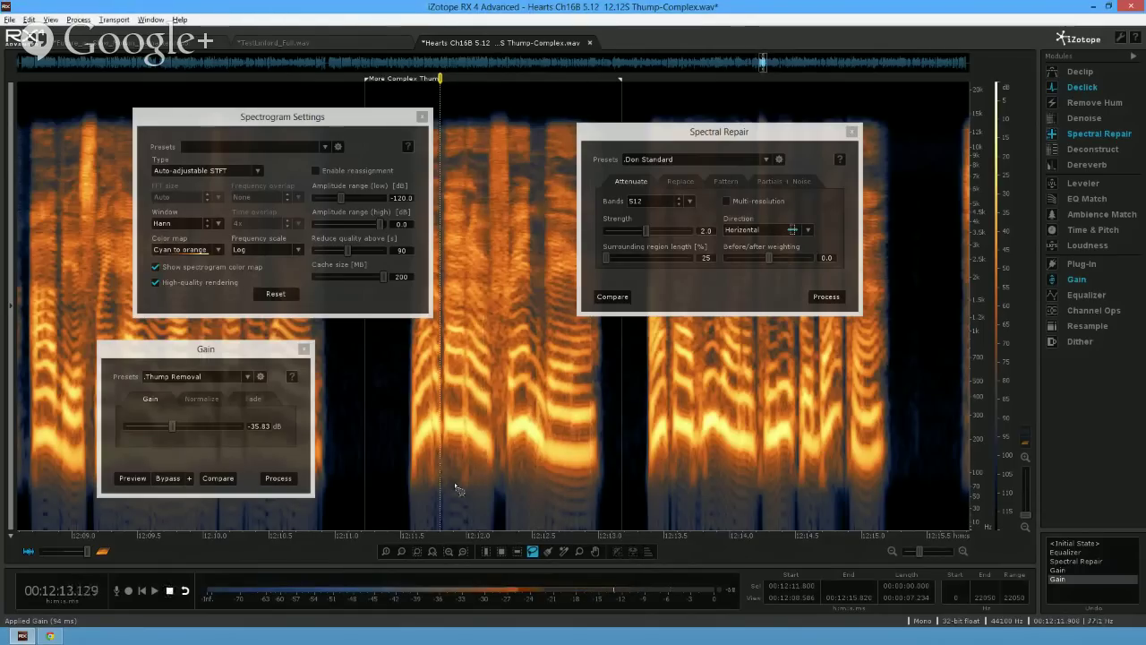
pyautogui.press('space')
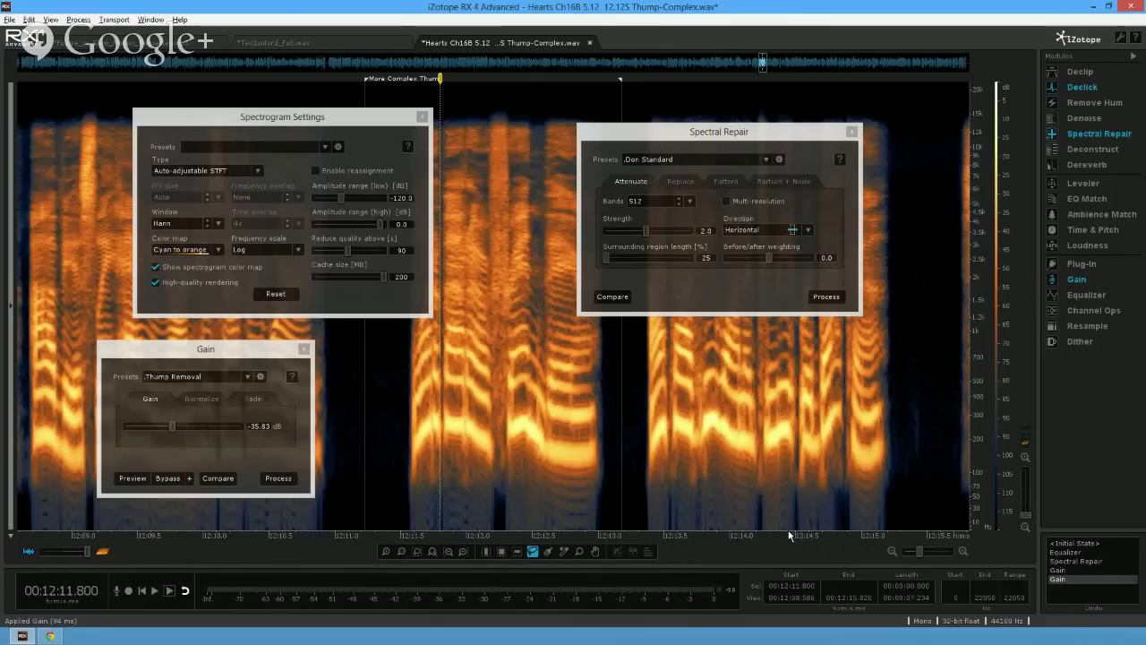
pyautogui.moveTo(788, 528)
pyautogui.mouseDown()
pyautogui.moveTo(805, 455)
pyautogui.moveTo(825, 539)
pyautogui.moveTo(813, 489)
pyautogui.moveTo(816, 526)
pyautogui.moveTo(686, 528)
pyautogui.moveTo(690, 540)
pyautogui.moveTo(688, 531)
pyautogui.mouseUp()
pyautogui.press('space')
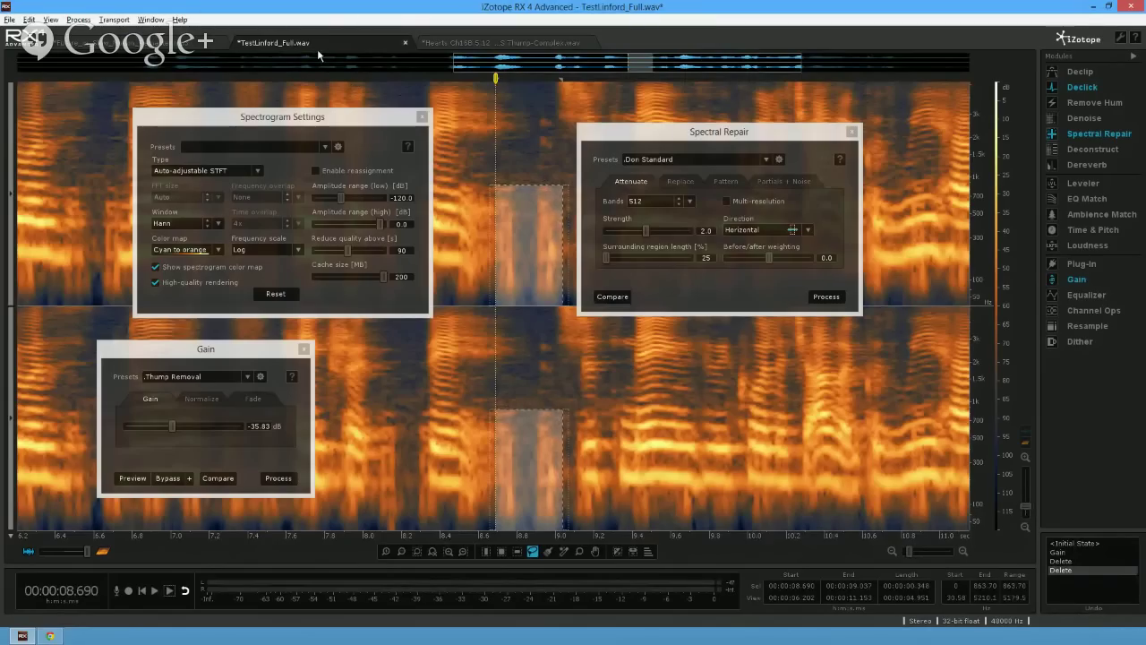
# - In TestLinford_Full.wav, clear the selection and close the Spectral Repair, Spectrogram Settings and Gain windows
pyautogui.click(556, 248)
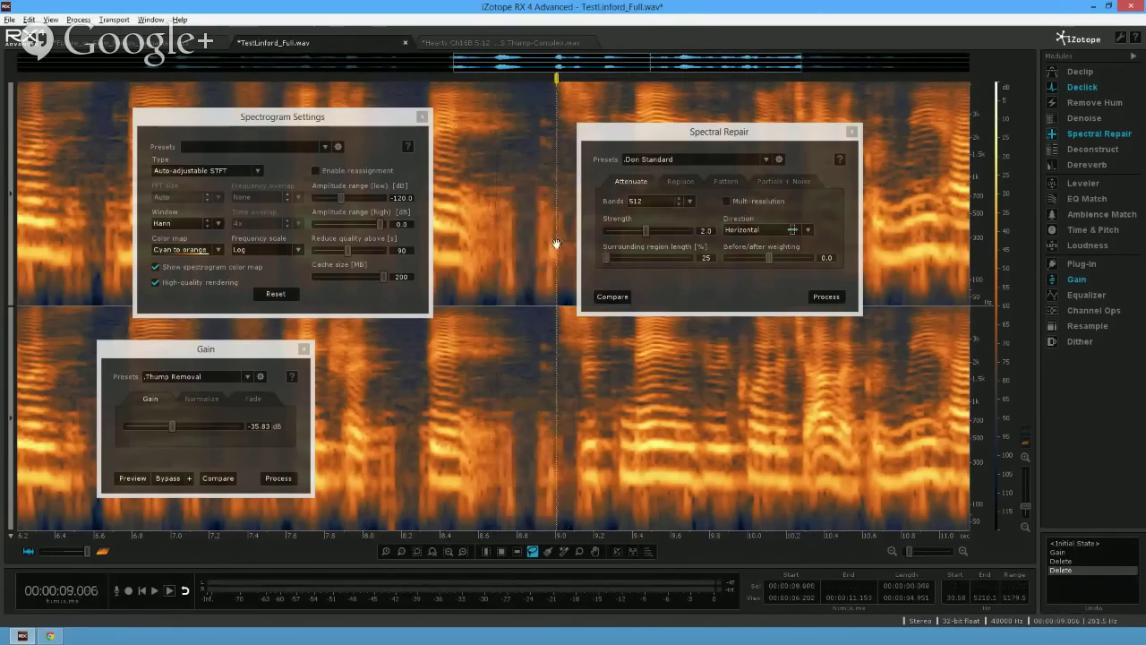
pyautogui.click(850, 132)
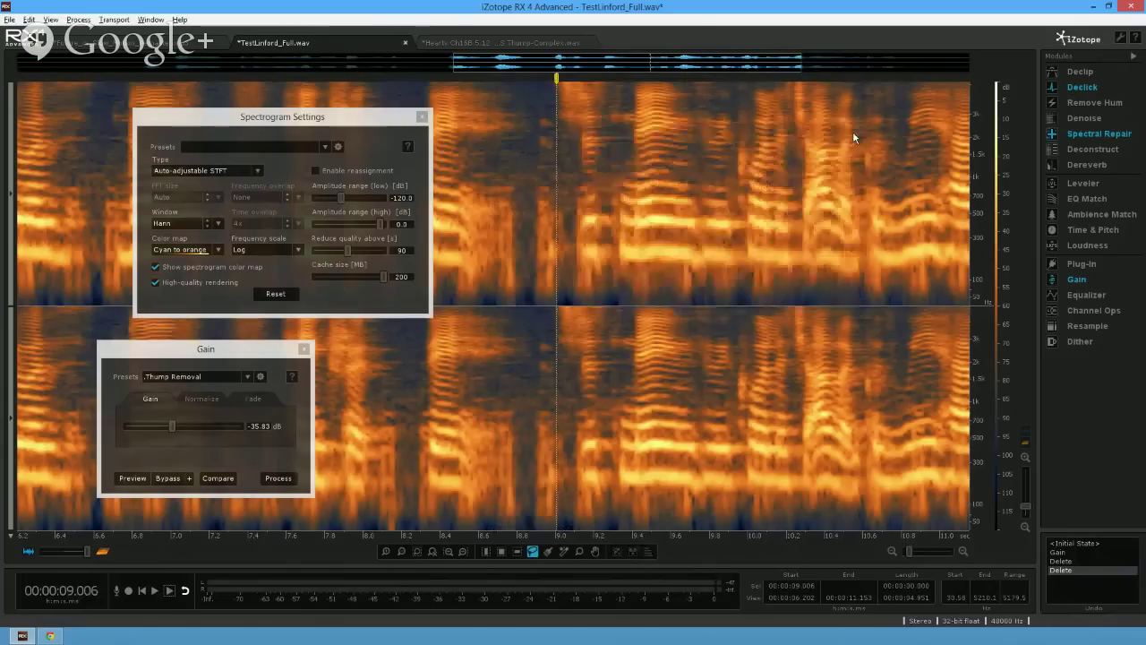
pyautogui.click(420, 119)
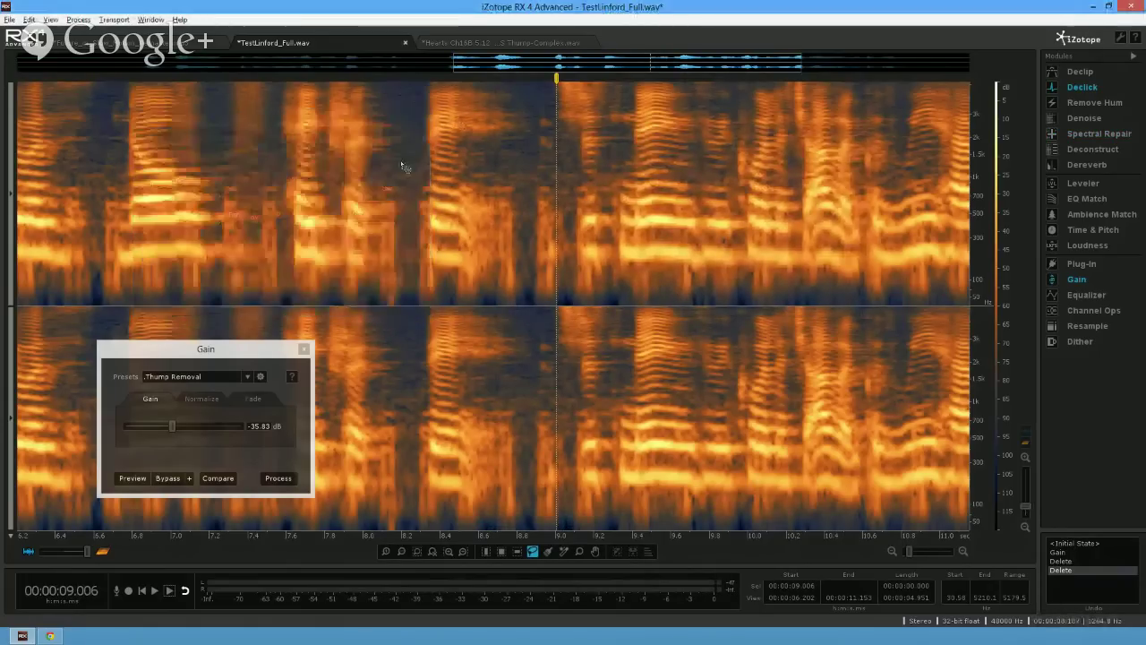
pyautogui.moveTo(257, 352)
pyautogui.mouseDown()
pyautogui.moveTo(189, 339)
pyautogui.moveTo(9, 345)
pyautogui.moveTo(378, 325)
pyautogui.moveTo(268, 363)
pyautogui.mouseUp()
pyautogui.click(313, 352)
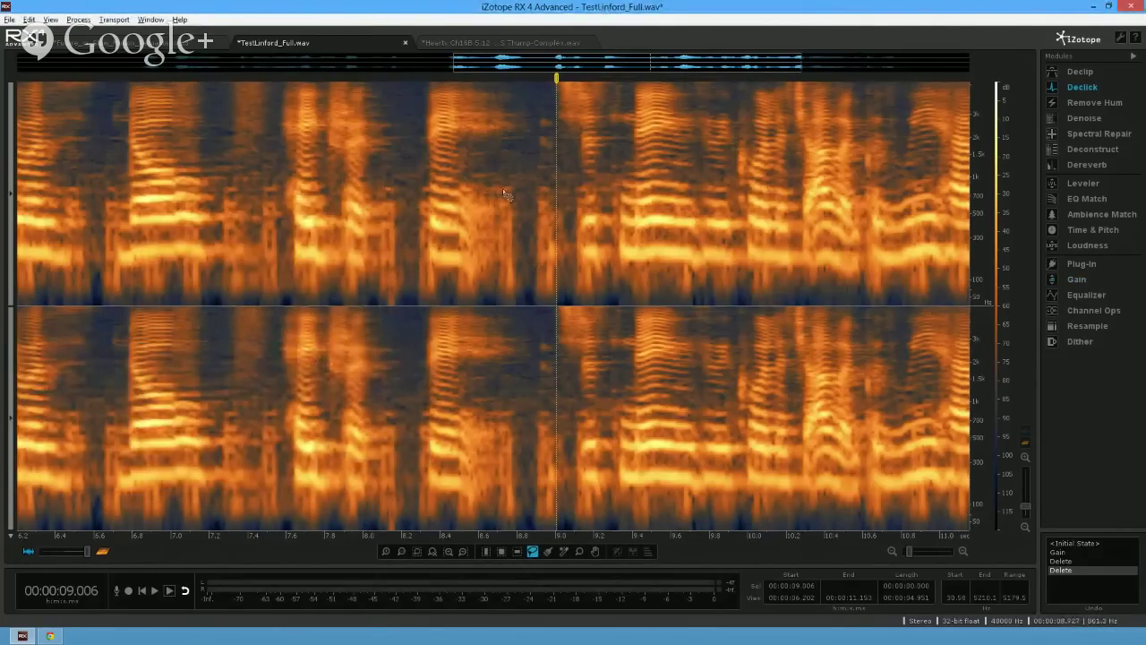
# - Listen to TestLinford_Full.wav from about 7.07 s and place the playhead at about 7.24 s
pyautogui.click(185, 260)
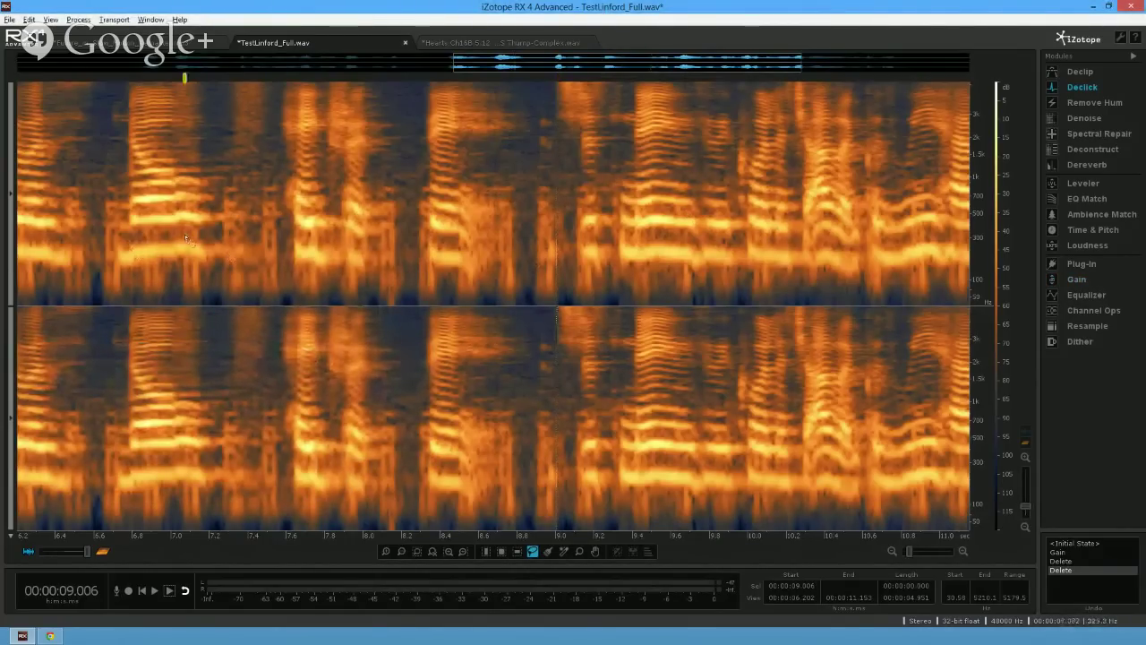
pyautogui.press('space')
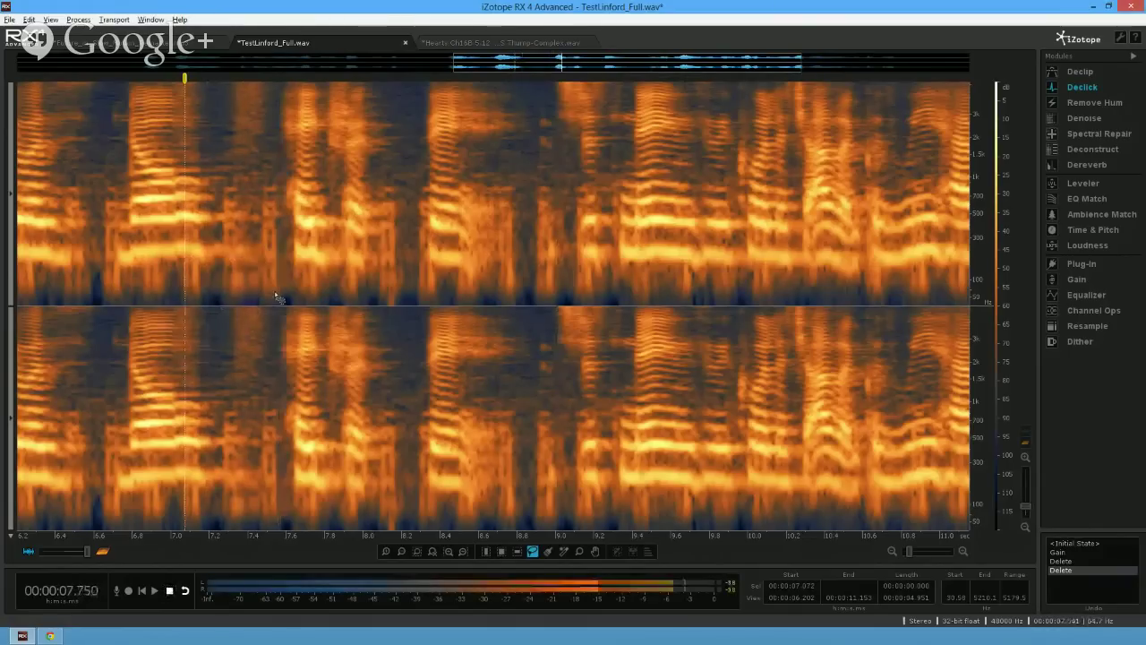
pyautogui.press('space')
pyautogui.click(216, 211)
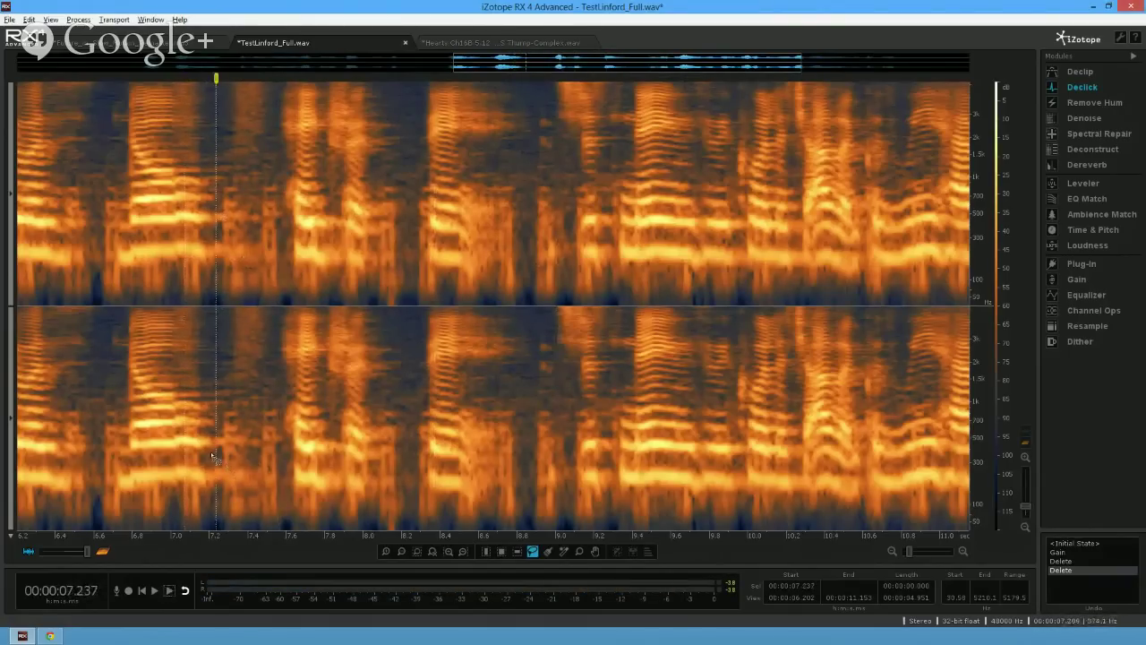
# - Box-select both channels from about 7.29 to 7.61 s, up to about 1100 Hz, and listen to the selection
pyautogui.click(502, 551)
pyautogui.moveTo(228, 395); pyautogui.dragTo(288, 530)
pyautogui.press('space')
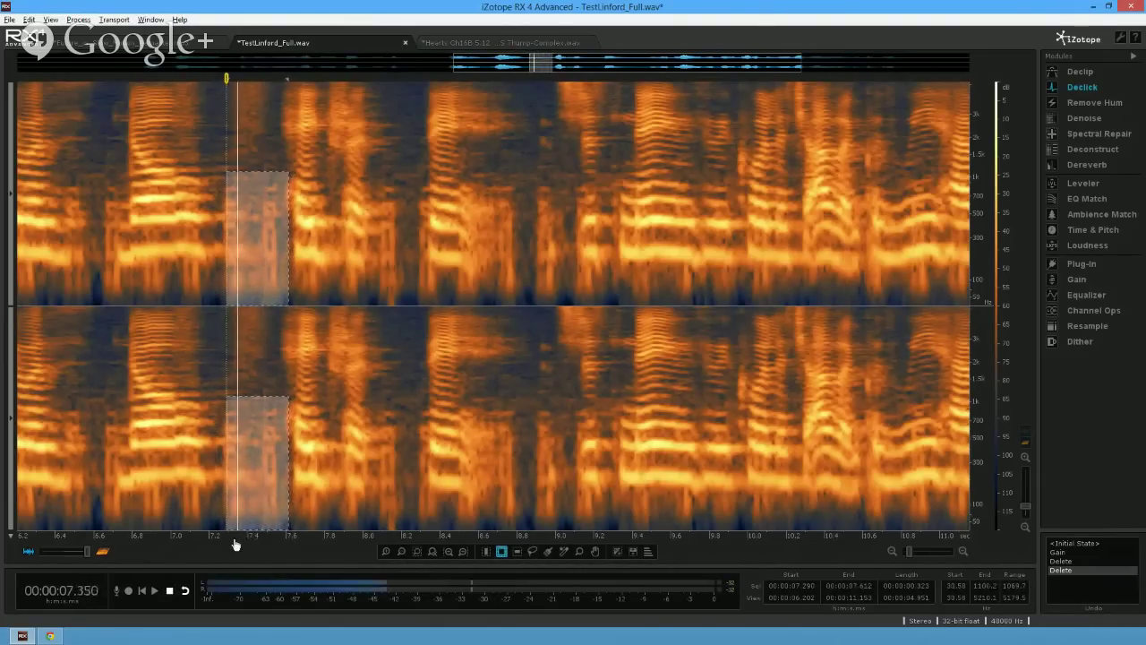
pyautogui.press('space')
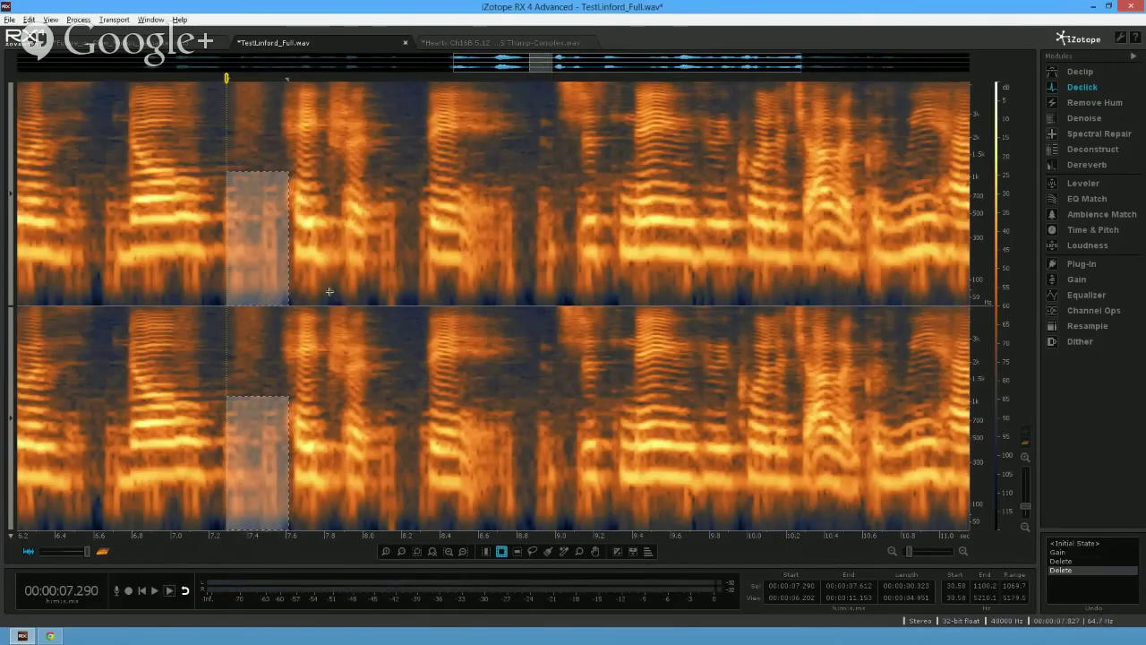
# - Open Denoise and add a second box selection from about 8.70 to 9.02 s, up to about 885 Hz, auditioning the selections
pyautogui.click(1084, 118)
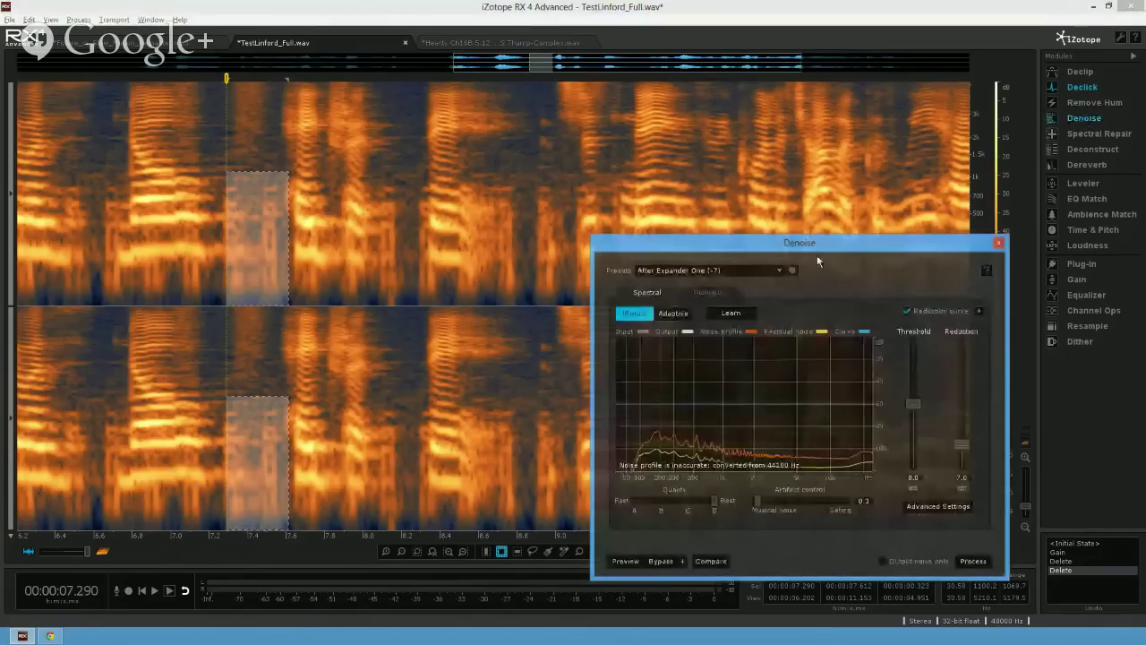
pyautogui.moveTo(843, 246); pyautogui.dragTo(705, 142)
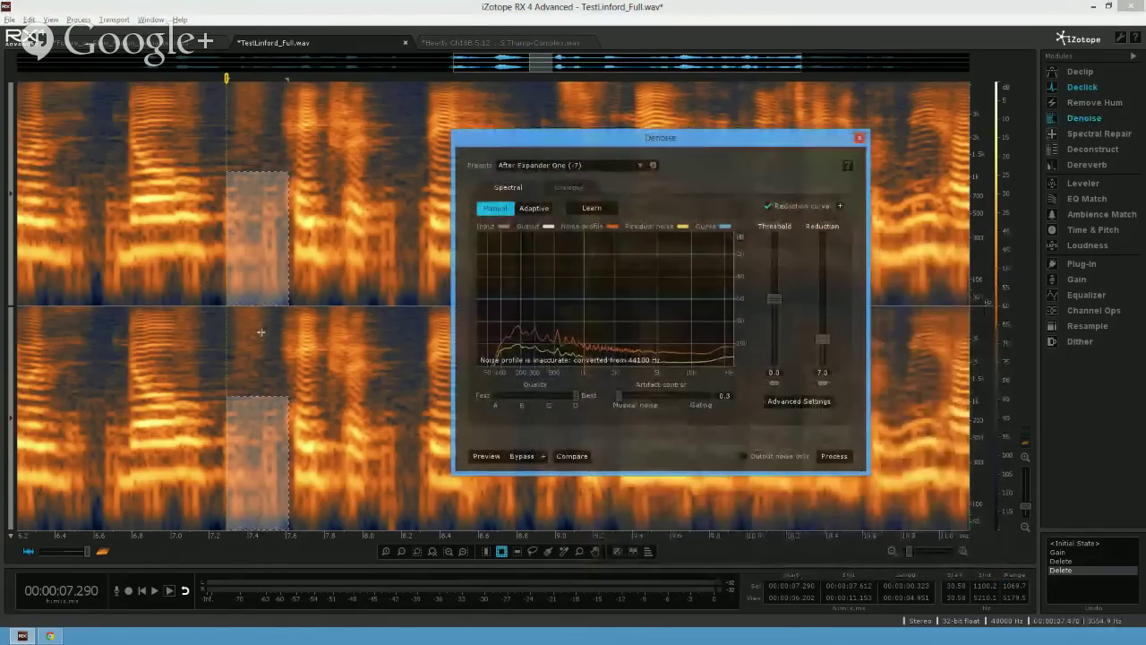
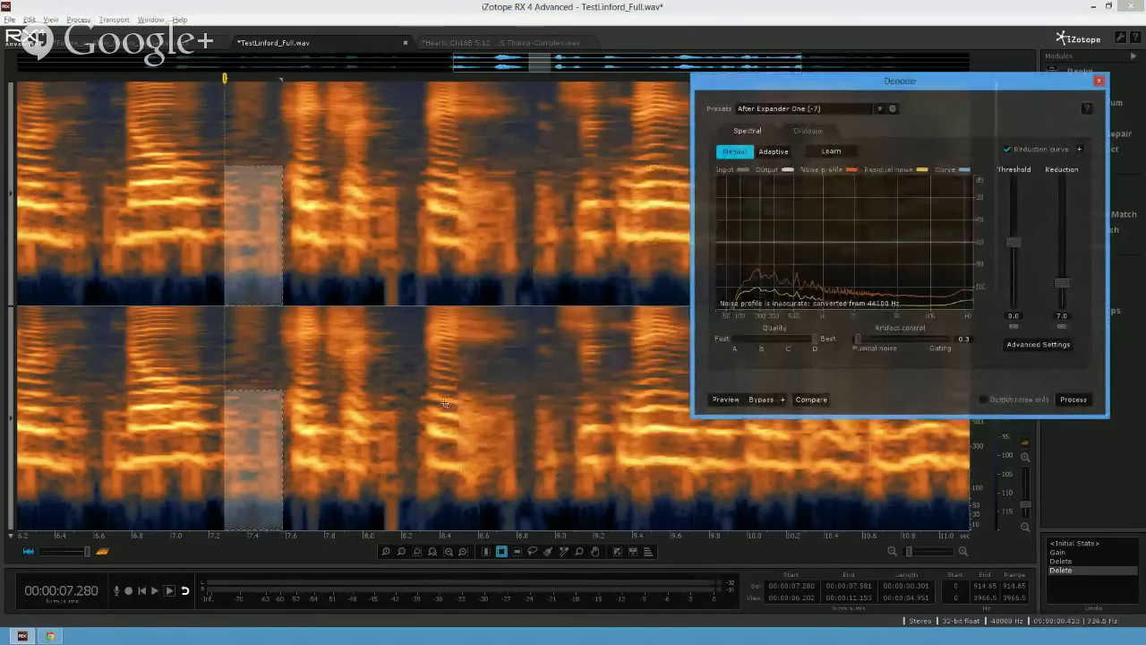
pyautogui.moveTo(499, 391); pyautogui.dragTo(570, 532)
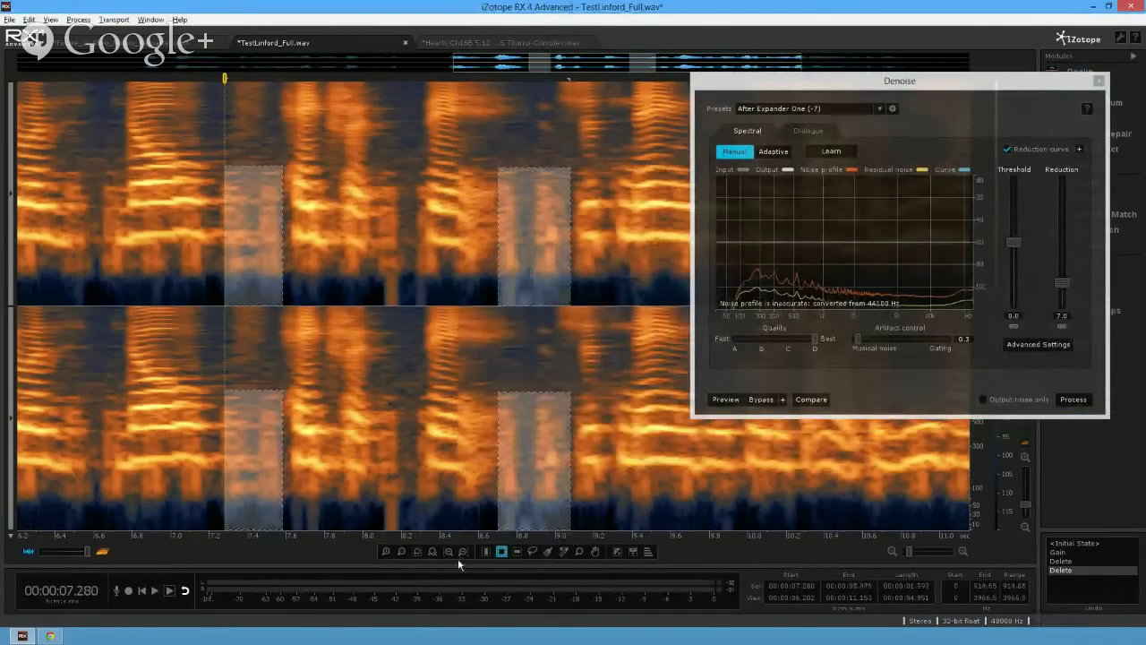
pyautogui.press('space')
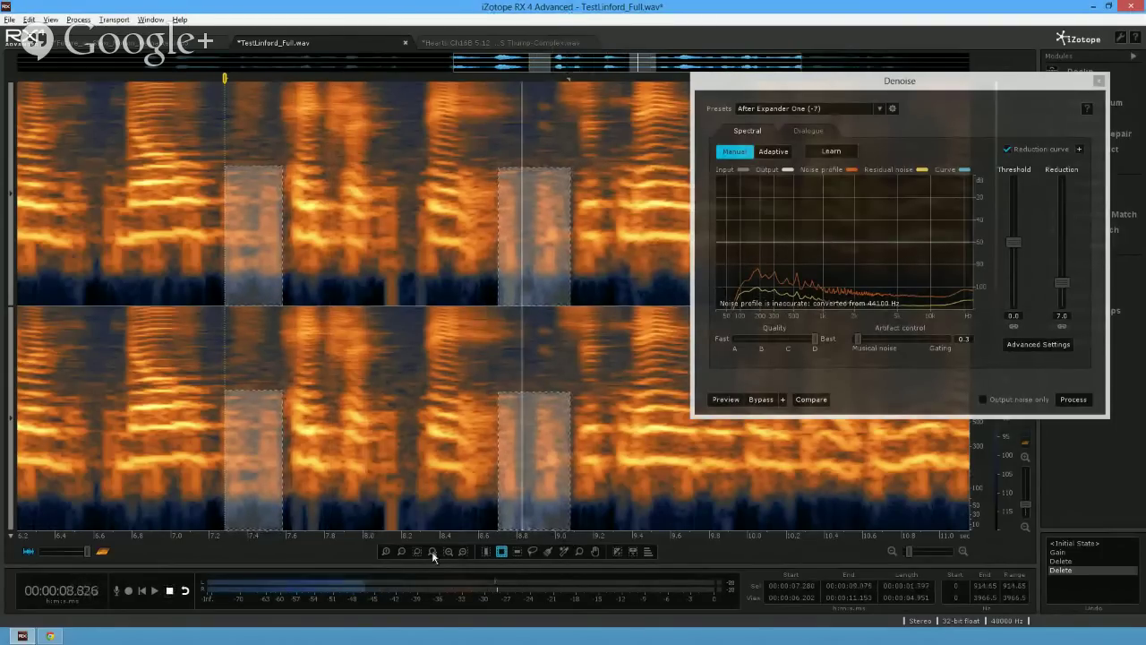
pyautogui.press('space')
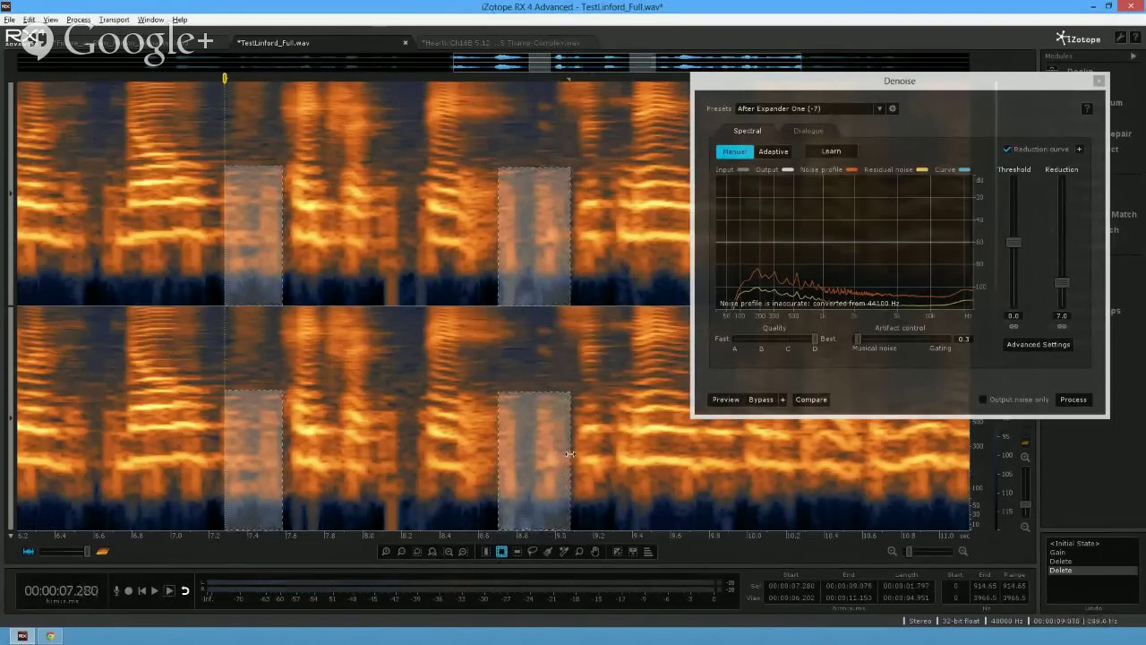
pyautogui.moveTo(570, 454); pyautogui.dragTo(559, 459)
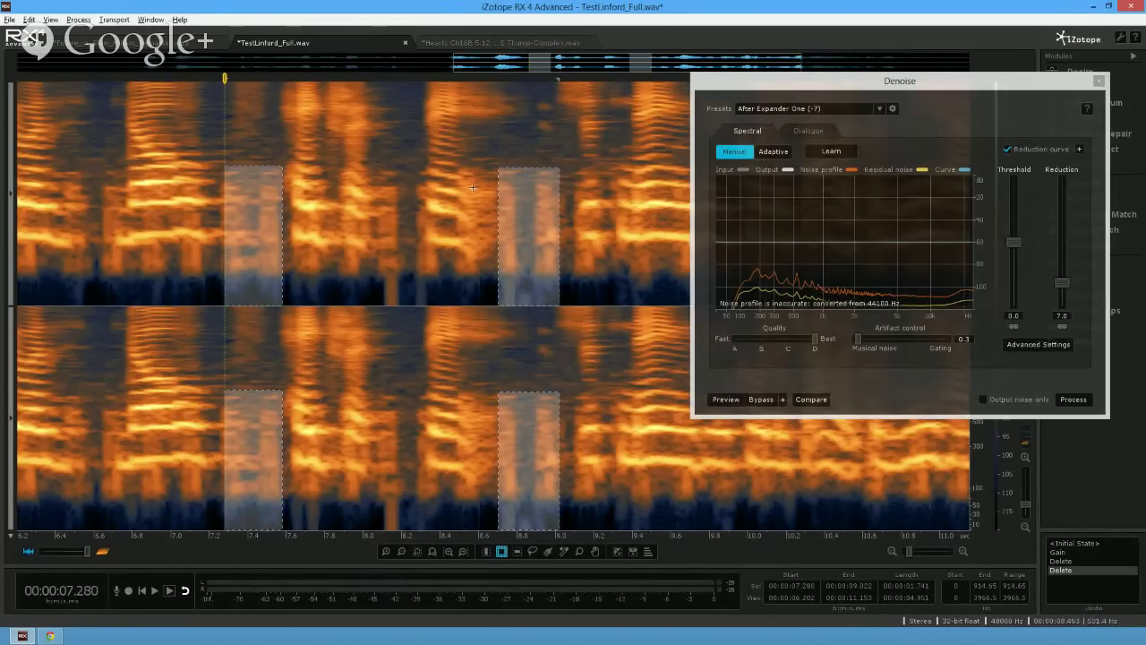
# - Learn the Denoise profile, lower both selections' upper edges to about 847 Hz, and relearn it, declining completion at uncaptured frequencies
pyautogui.click(830, 151)
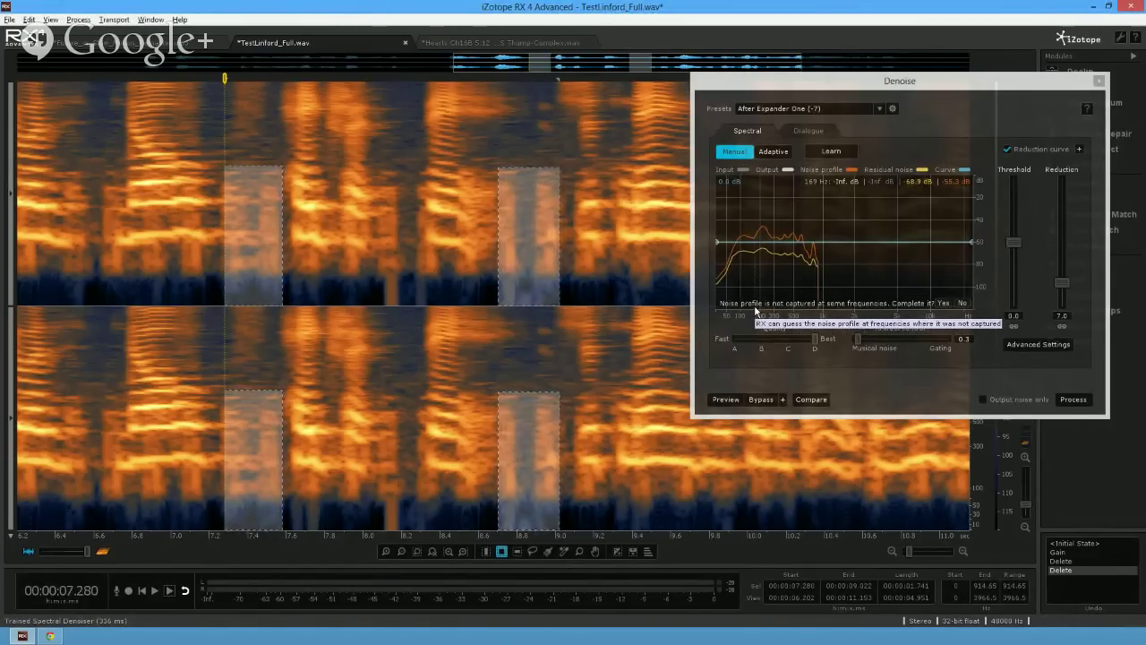
pyautogui.click(962, 303)
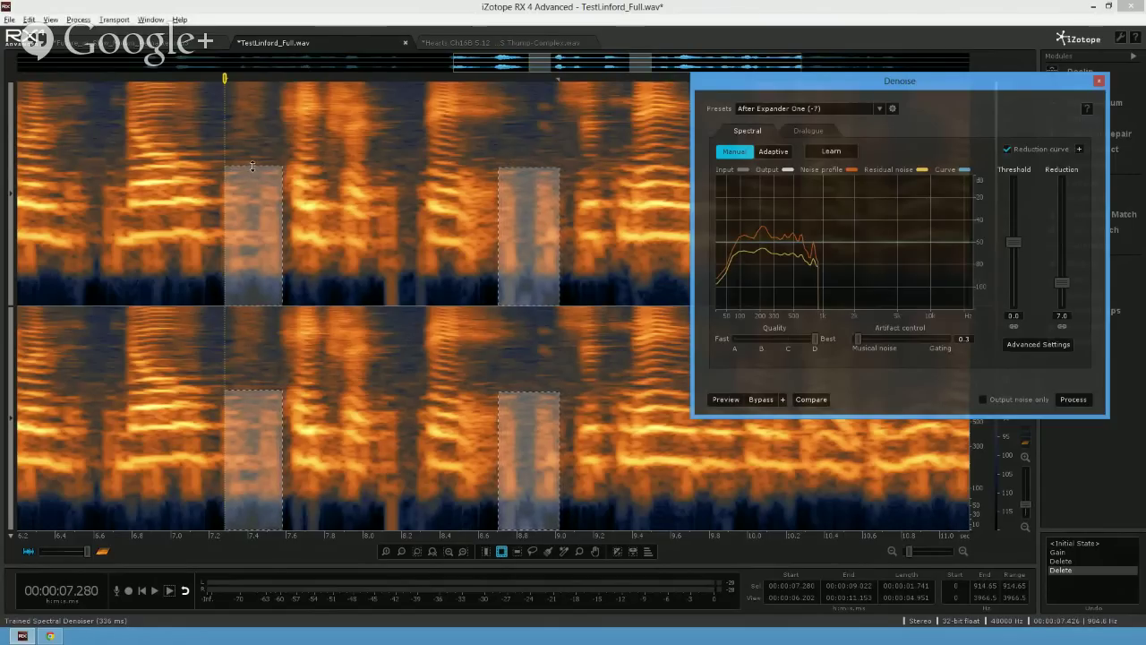
pyautogui.moveTo(224, 169); pyautogui.dragTo(223, 171)
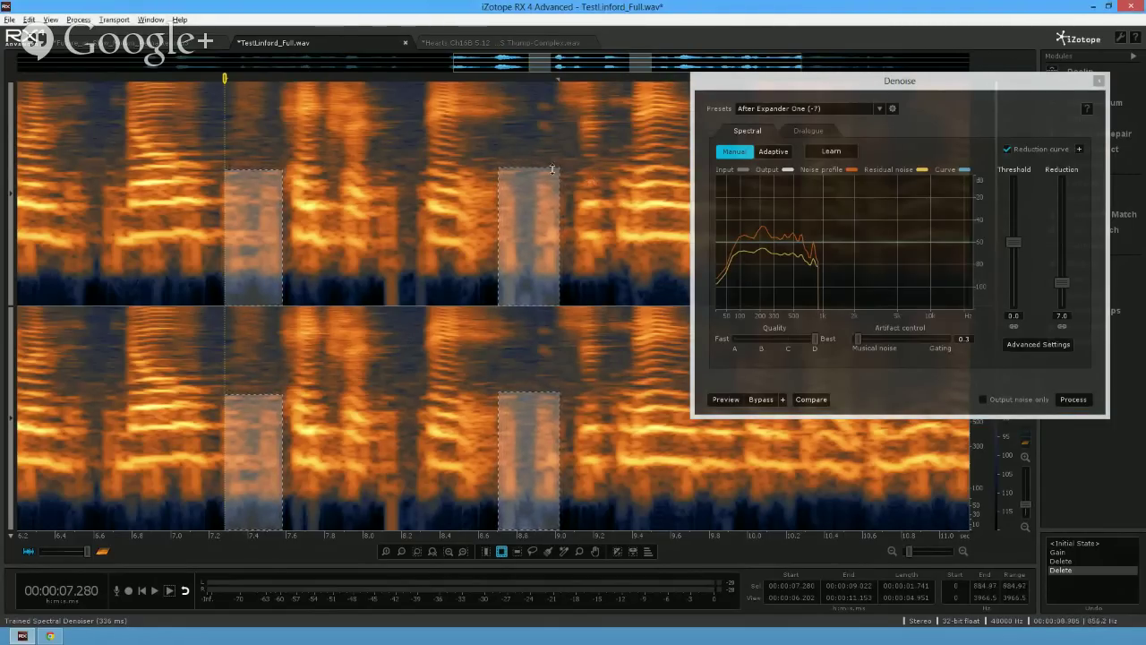
pyautogui.moveTo(551, 169); pyautogui.dragTo(533, 173)
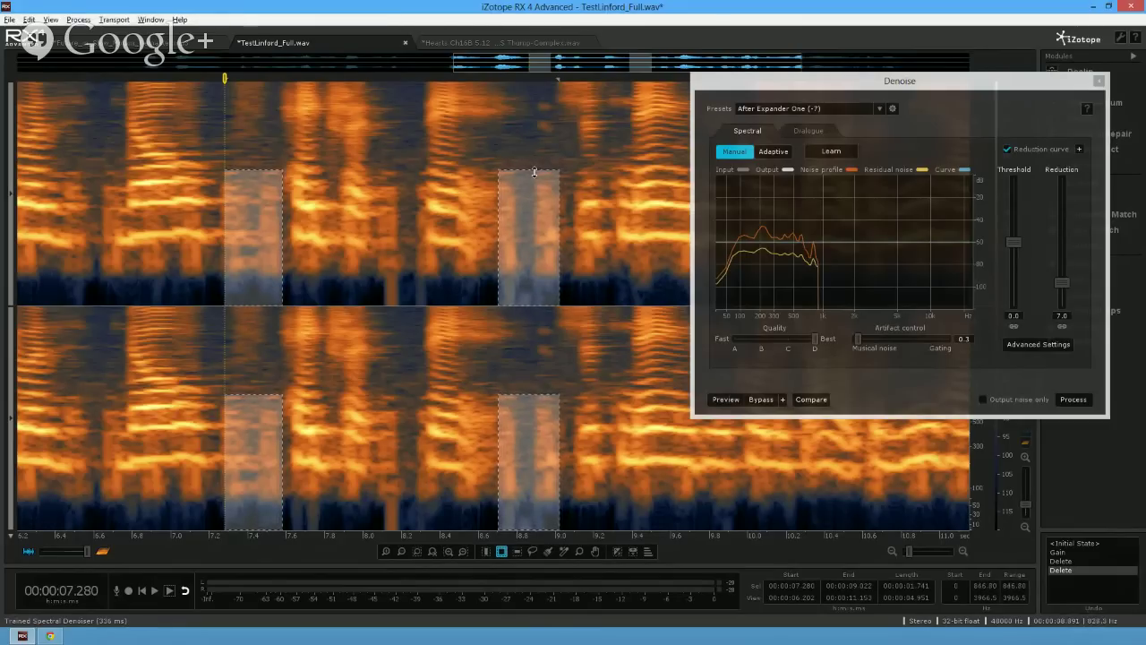
pyautogui.click(830, 150)
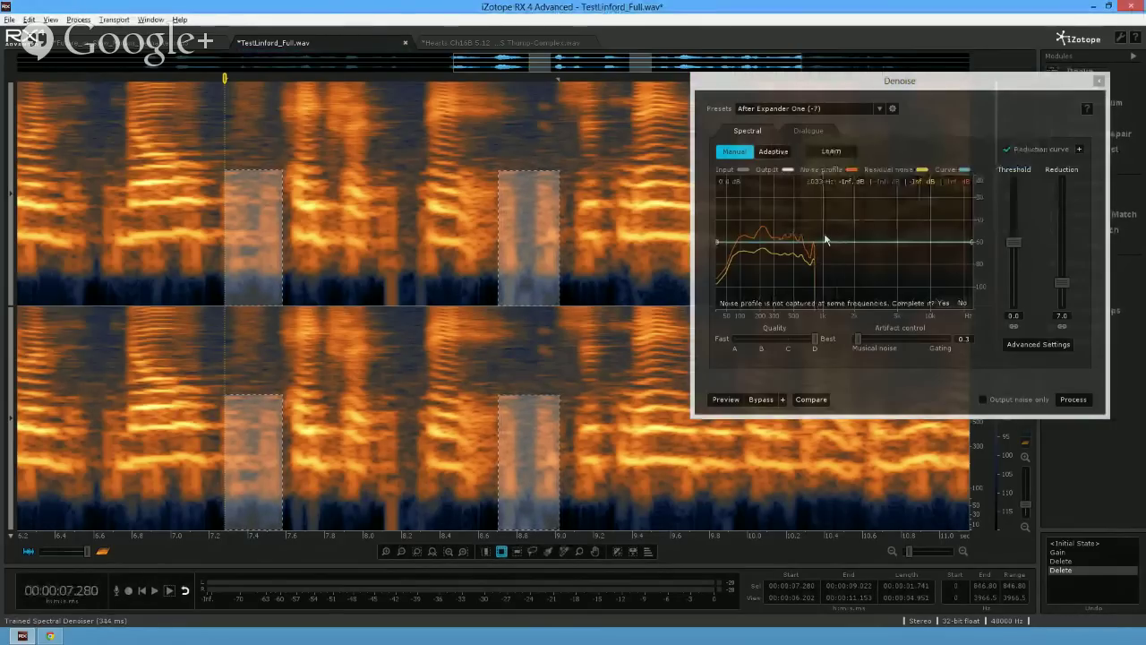
pyautogui.click(960, 302)
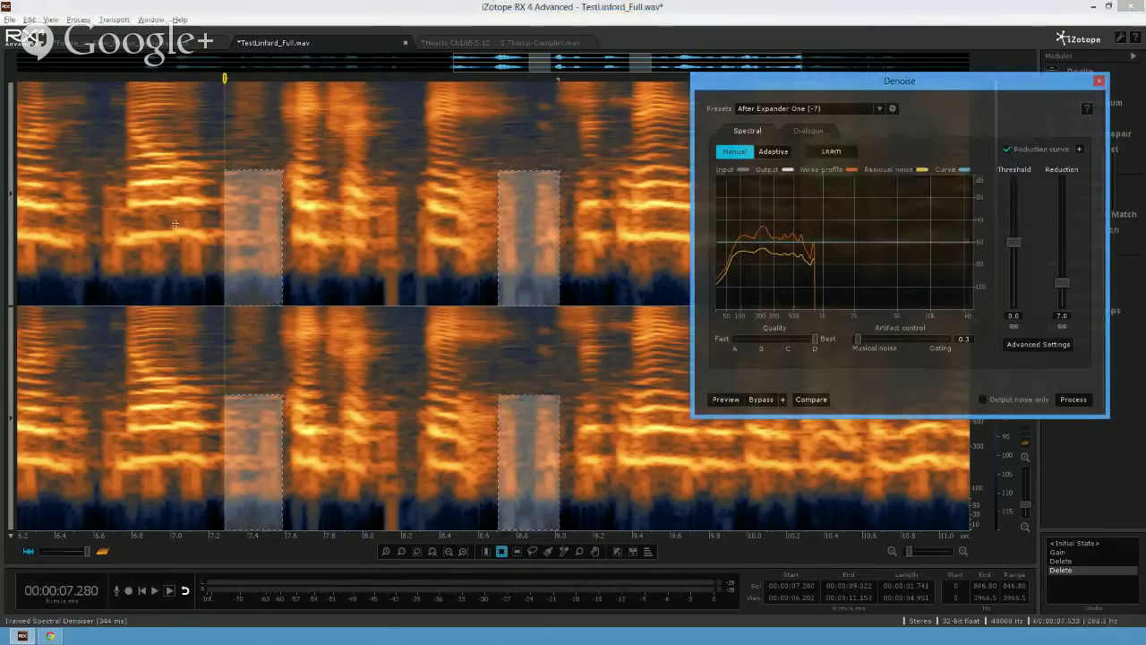
# - Clear the selections, process the whole file with Denoise, and place the playhead at about 6.62 s
pyautogui.click(77, 185)
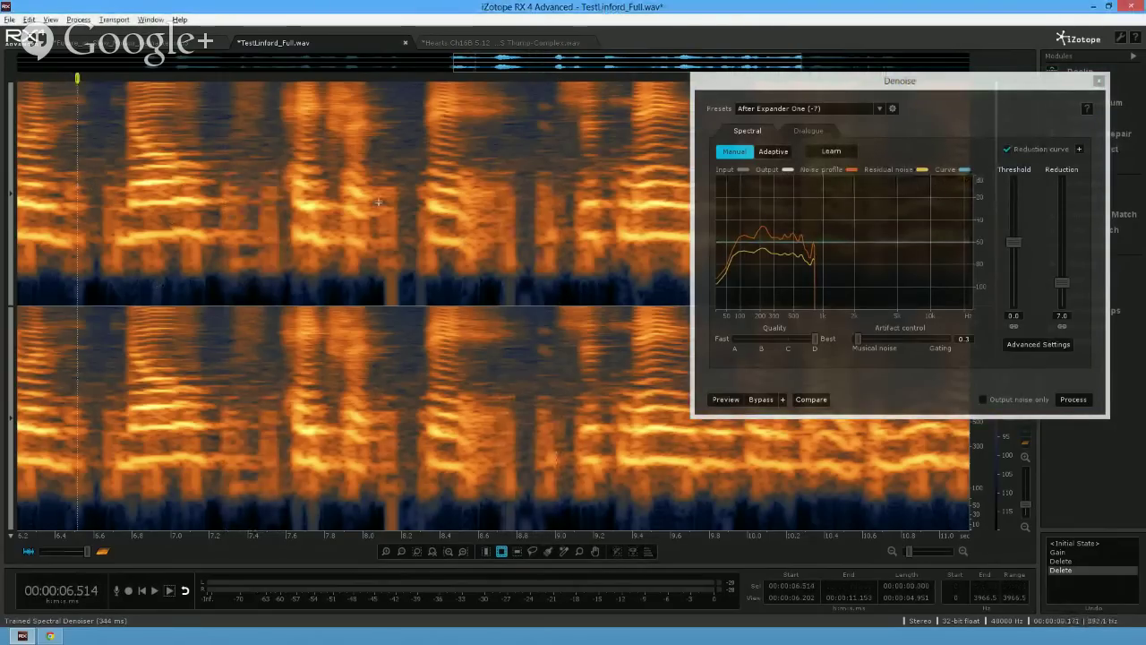
pyautogui.click(1075, 400)
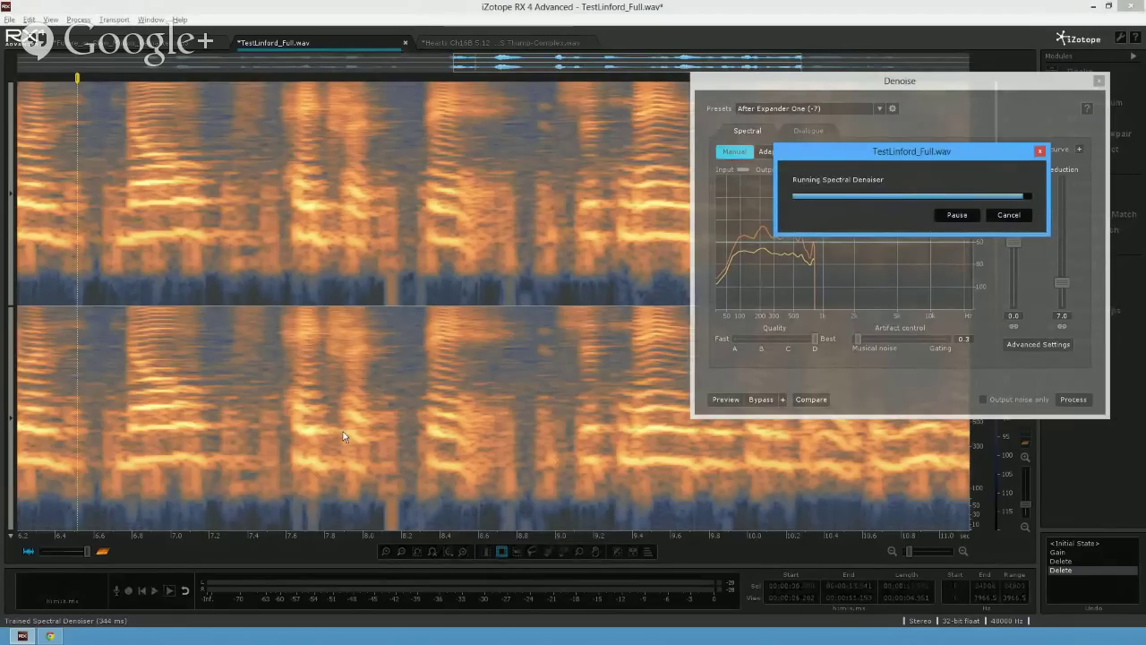
pyautogui.click(208, 278)
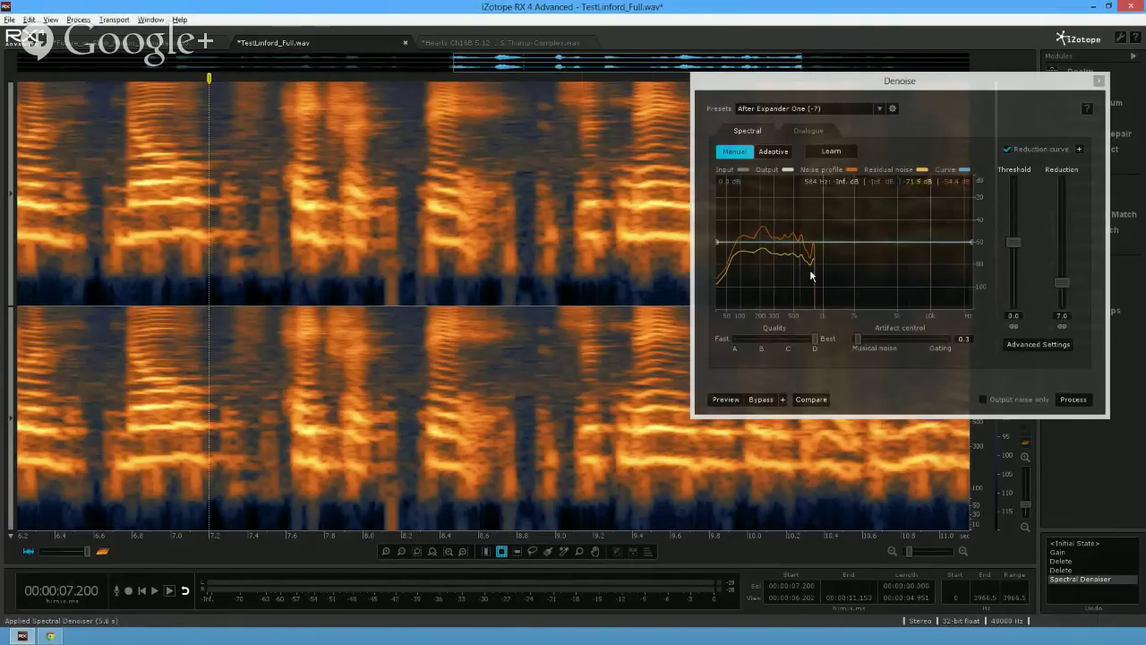
pyautogui.click(98, 248)
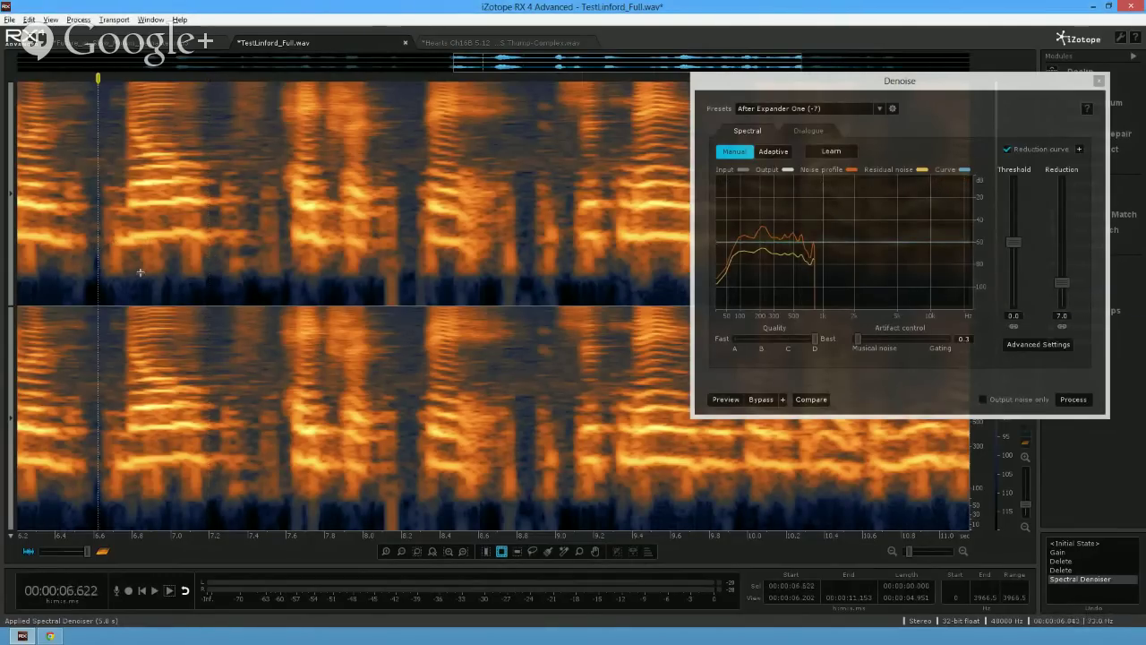
# - Listen to the denoised audio from about 6.62 s, and undo the denoising and the last deletion
pyautogui.press('space')
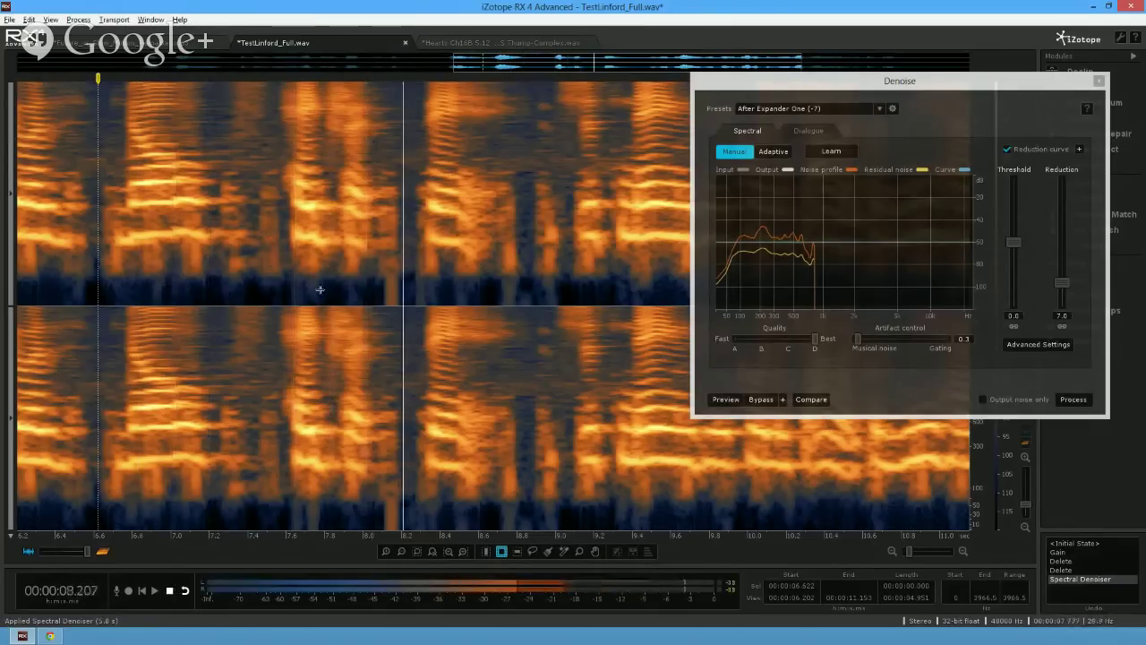
pyautogui.press('space')
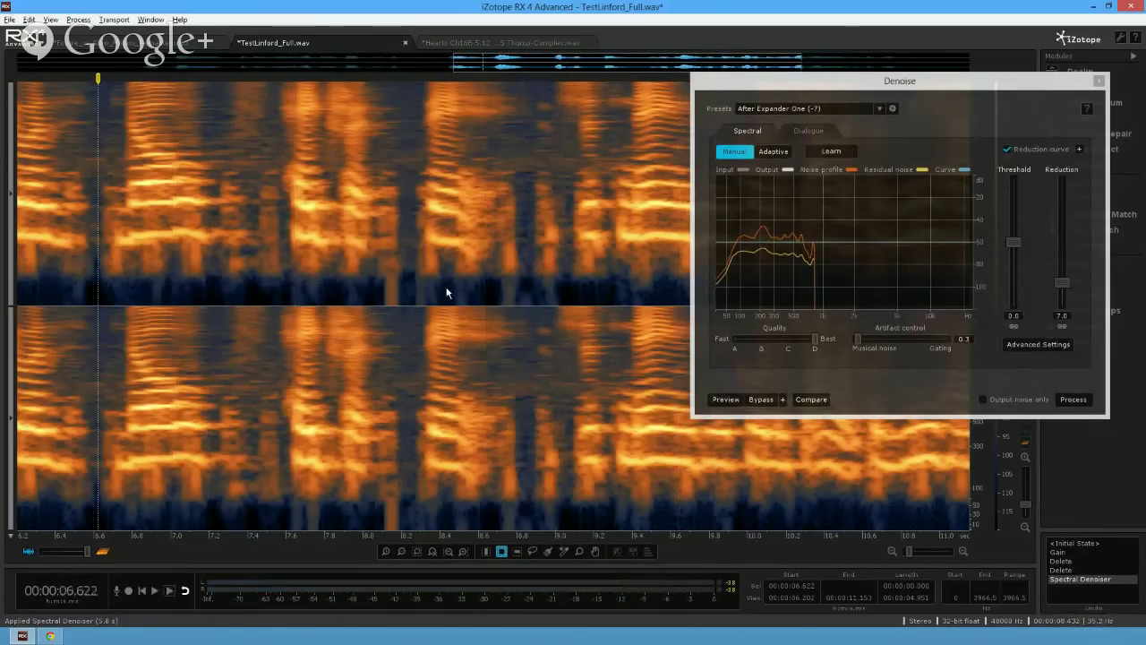
pyautogui.hotkey('ctrl', 'z')
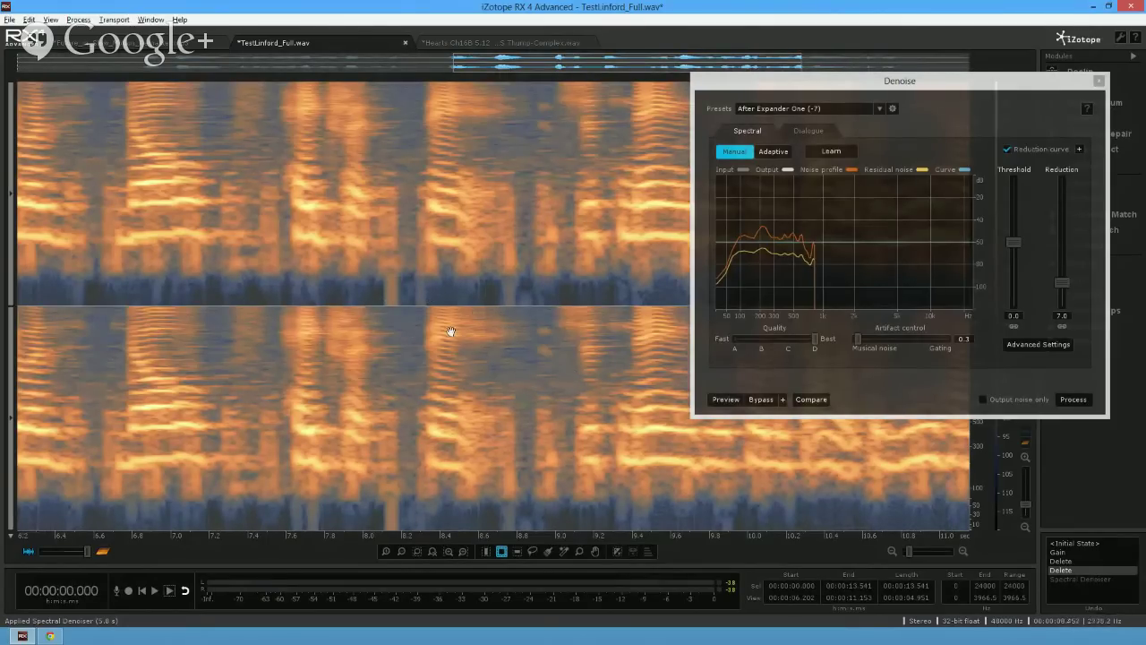
pyautogui.hotkey('ctrl', 'z')
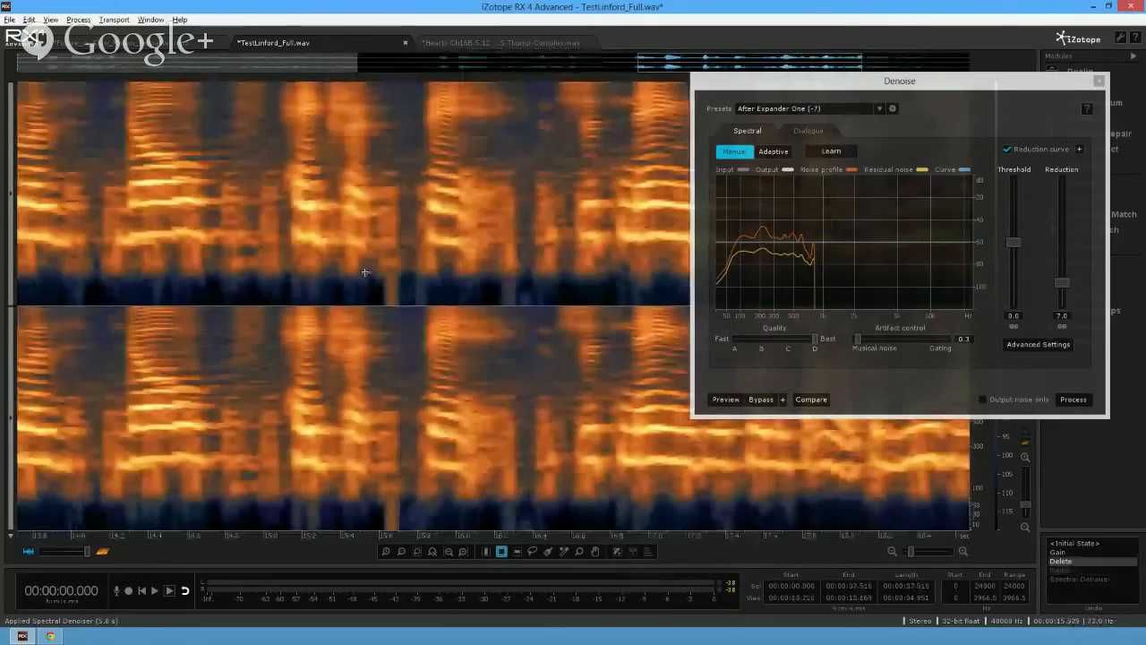
# - Set the Denoise reduction to 19.4 dB, toggle the noisy and tonal link off and back on, and preview from about 15.54 s
pyautogui.click(368, 276)
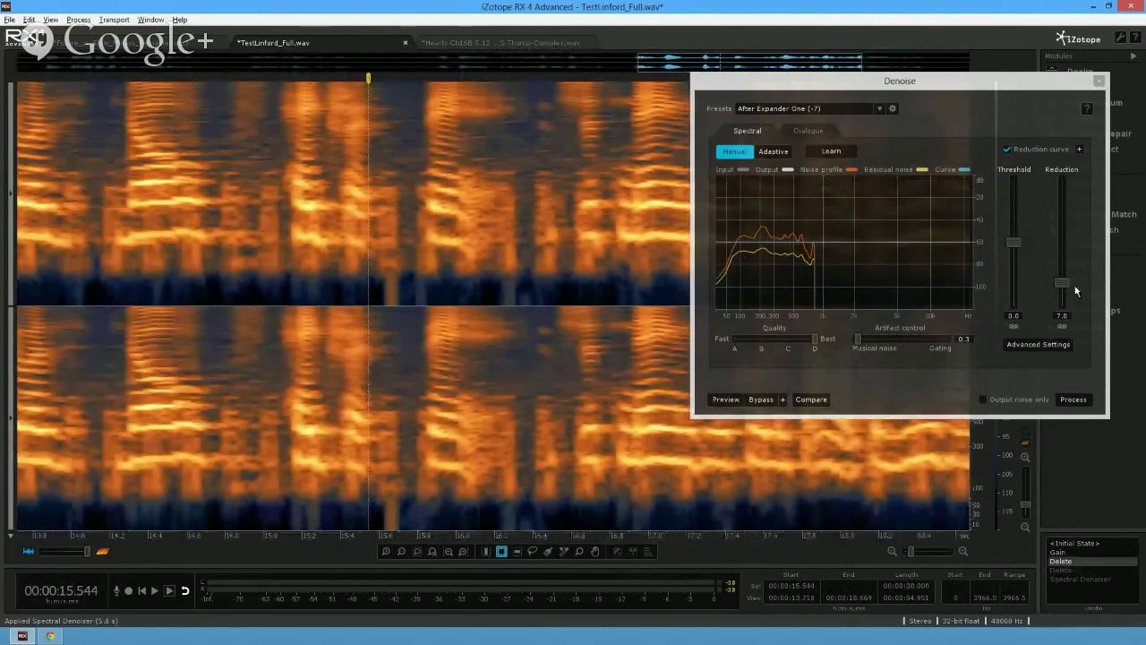
pyautogui.moveTo(1062, 285); pyautogui.dragTo(1067, 243)
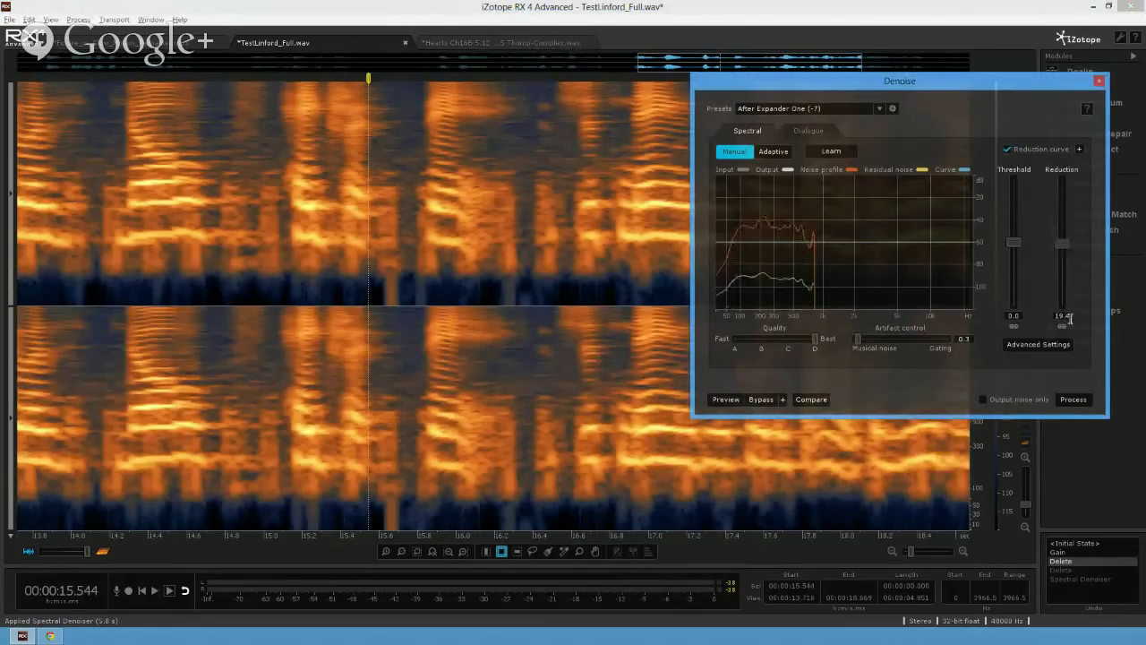
pyautogui.click(1064, 328)
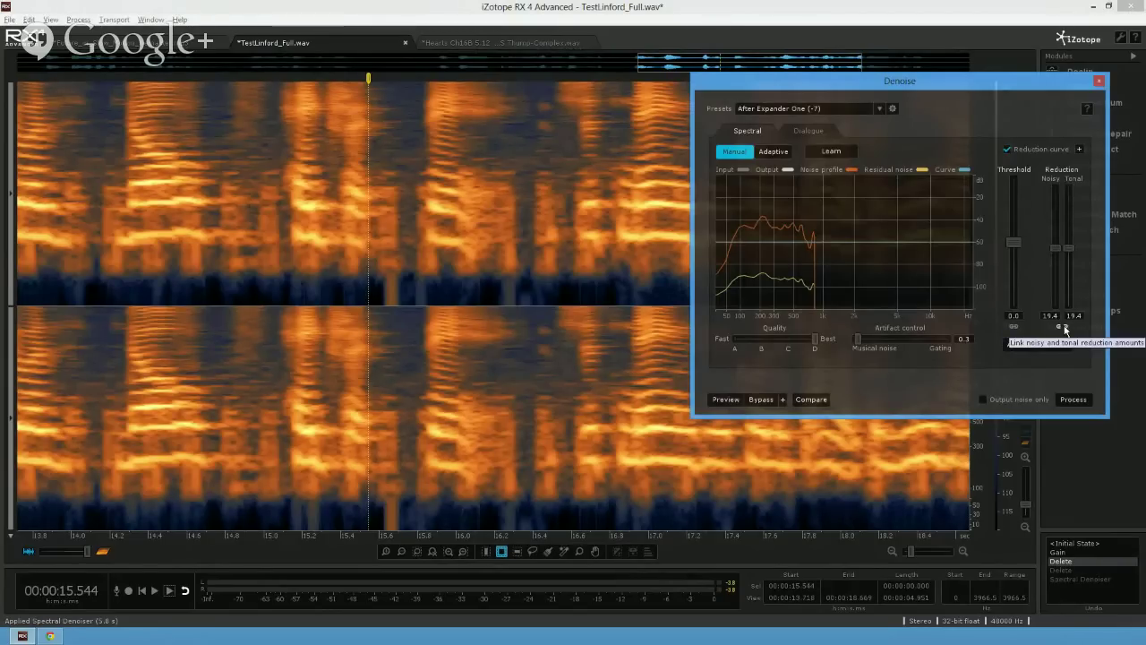
pyautogui.click(1063, 328)
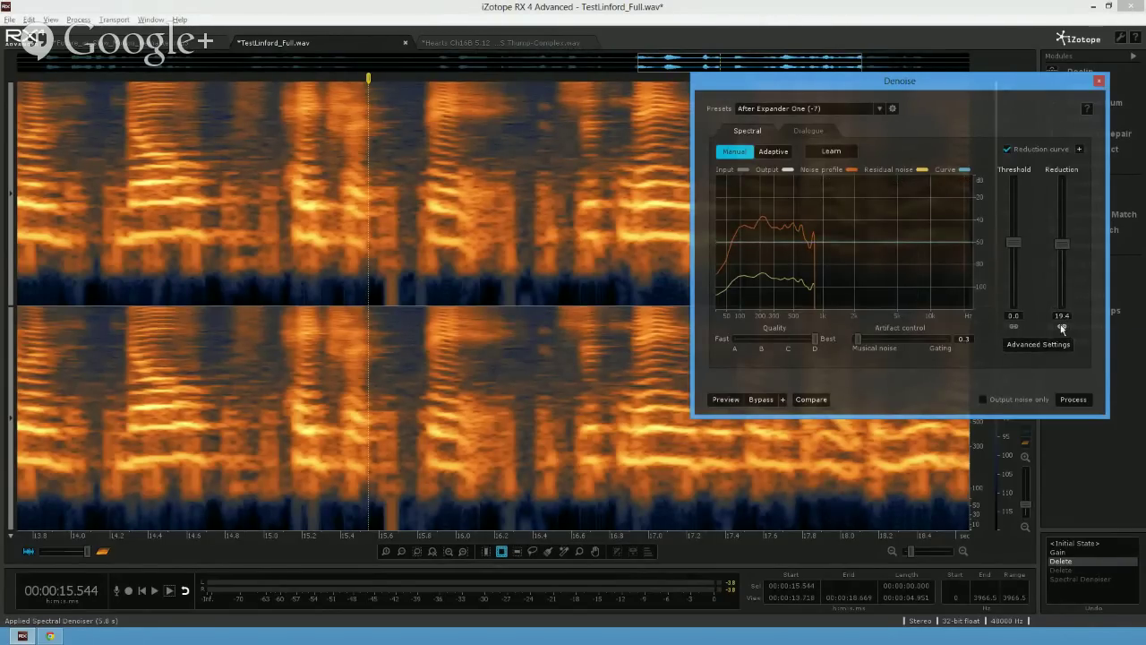
pyautogui.click(1063, 326)
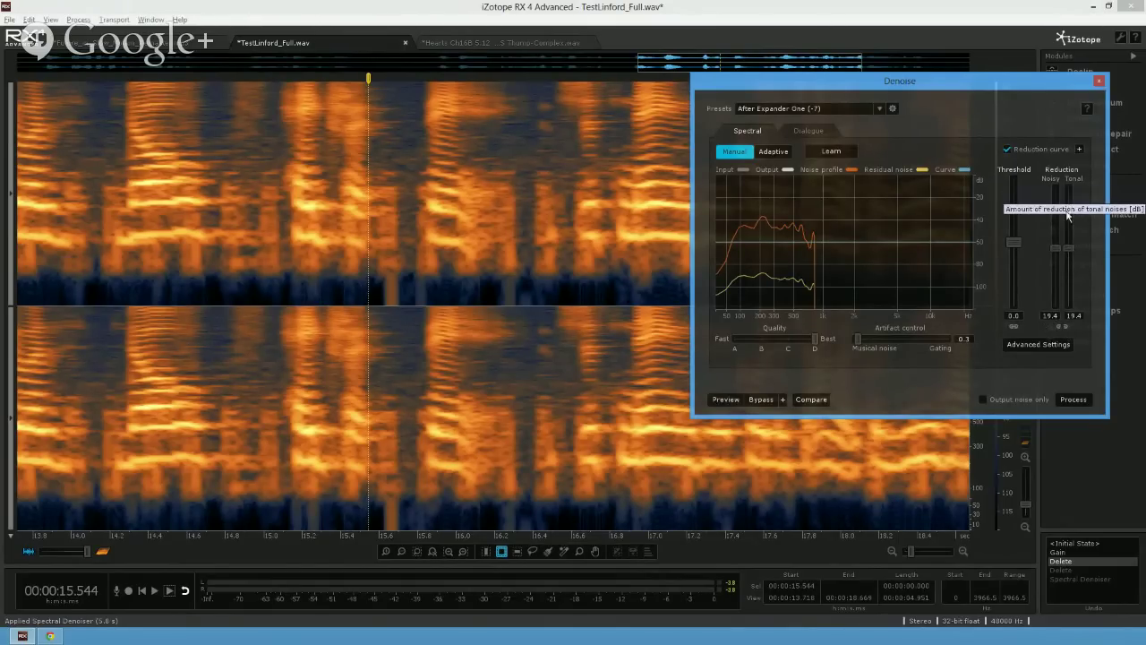
pyautogui.click(1064, 328)
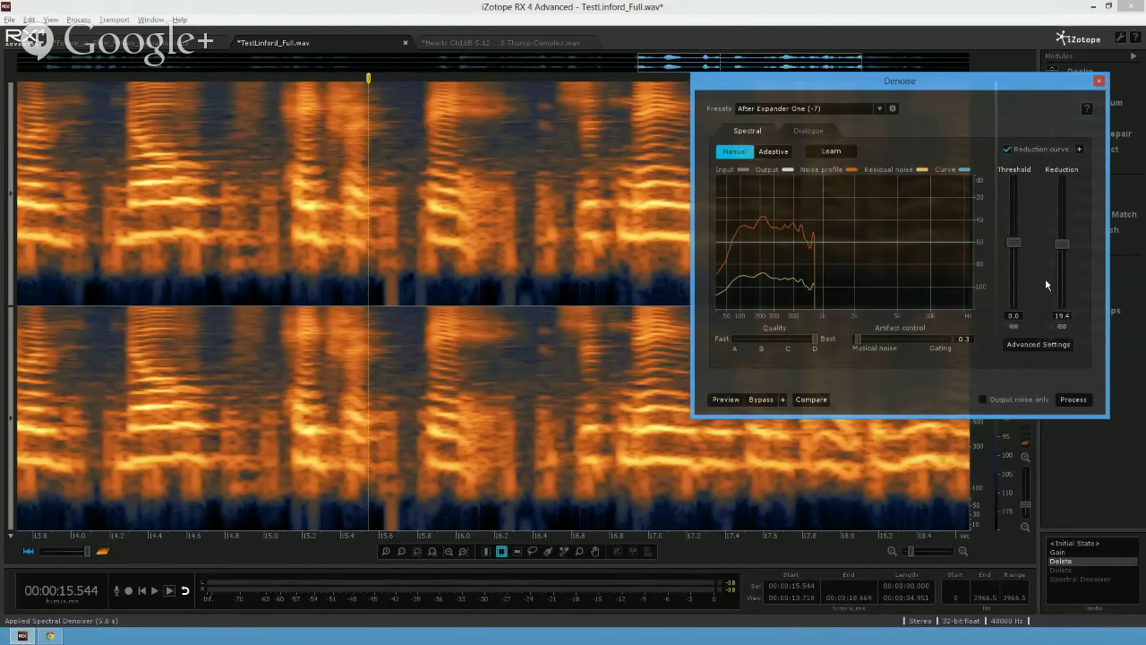
pyautogui.click(727, 400)
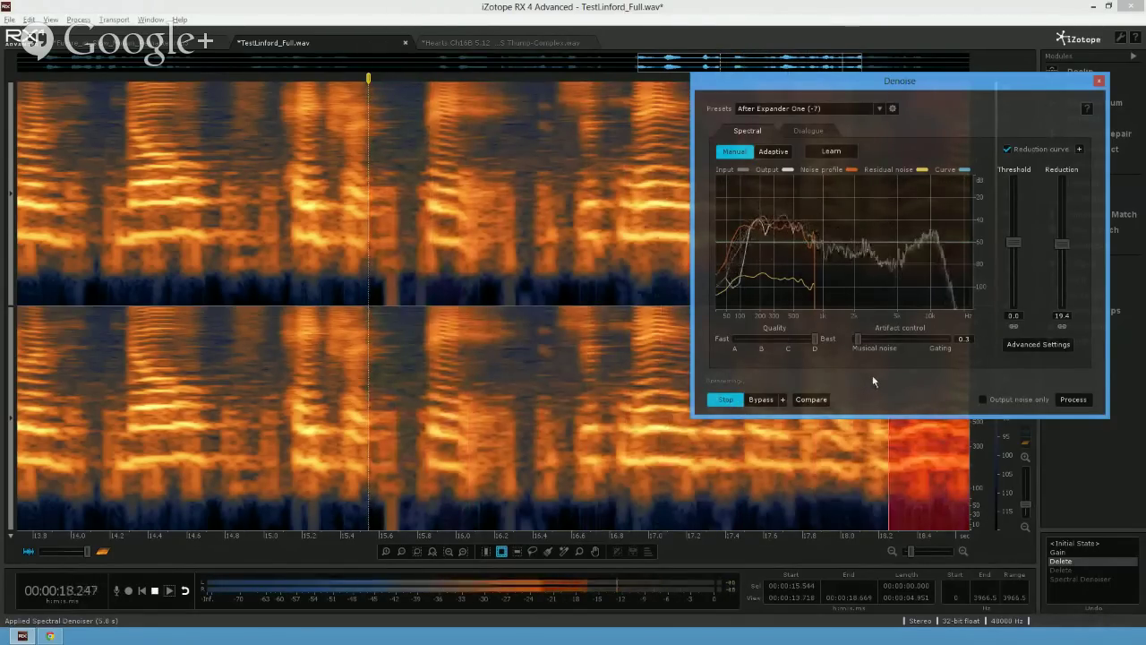
# - Set the Denoise reduction to 20.0 dB and artifact control to 2.9, and process the whole file
pyautogui.click(289, 288)
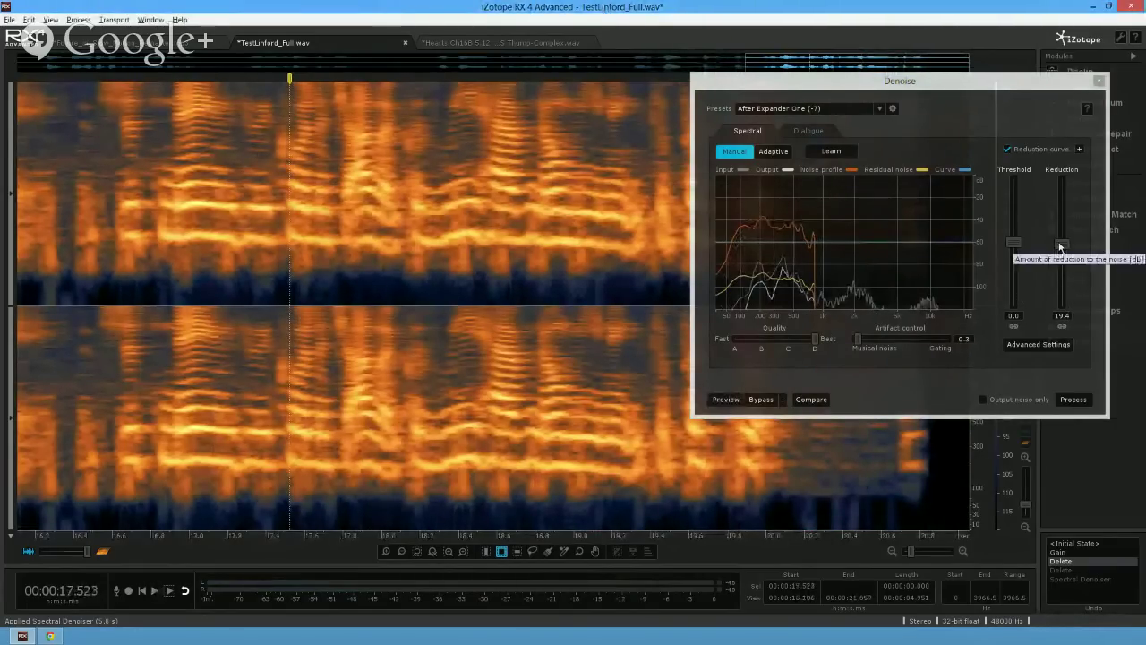
pyautogui.moveTo(1060, 244)
pyautogui.mouseDown()
pyautogui.moveTo(1061, 273)
pyautogui.moveTo(1059, 260)
pyautogui.mouseUp()
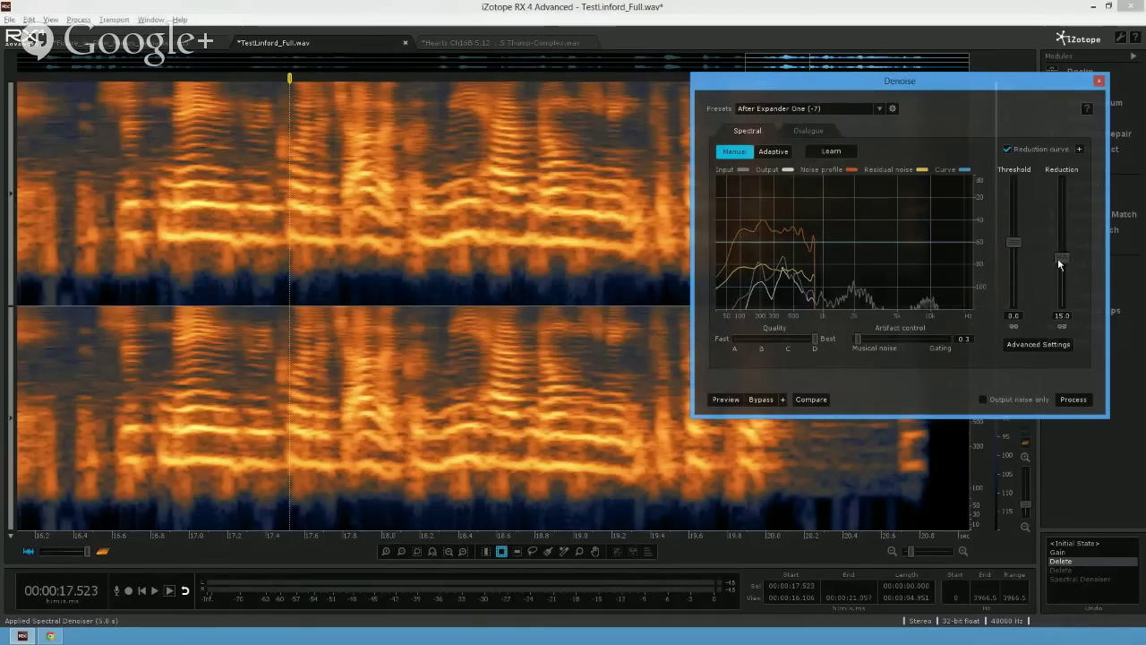
pyautogui.moveTo(1057, 258)
pyautogui.mouseDown()
pyautogui.moveTo(1060, 241)
pyautogui.moveTo(1063, 253)
pyautogui.mouseUp()
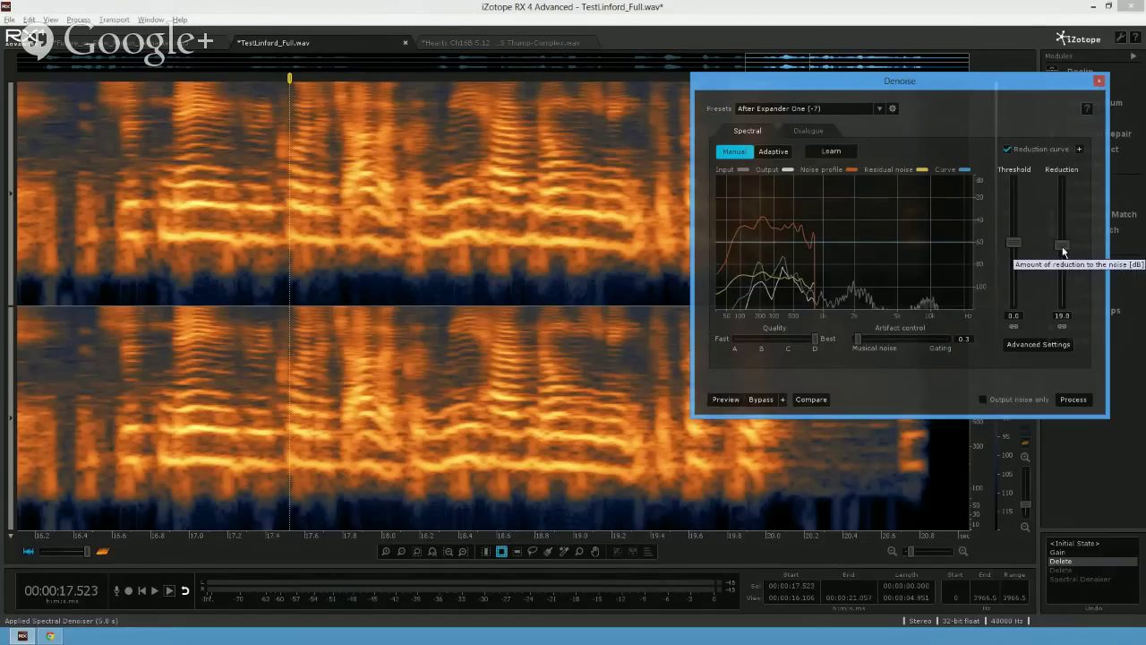
pyautogui.moveTo(1063, 253); pyautogui.dragTo(1063, 249)
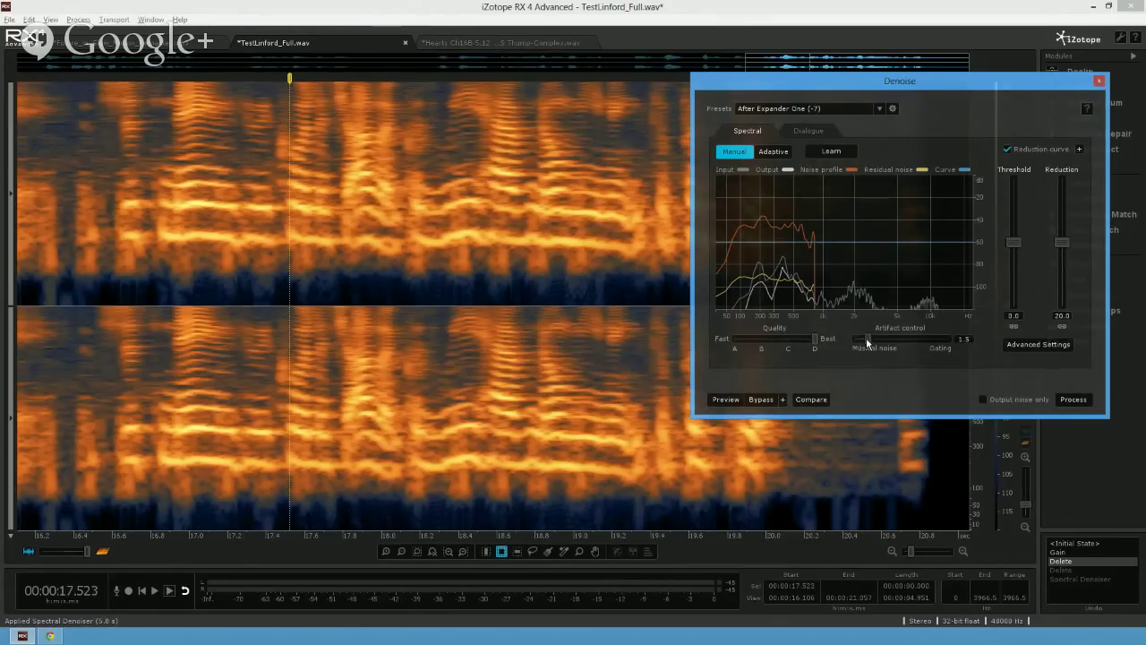
pyautogui.moveTo(878, 336); pyautogui.dragTo(882, 337)
pyautogui.click(1073, 399)
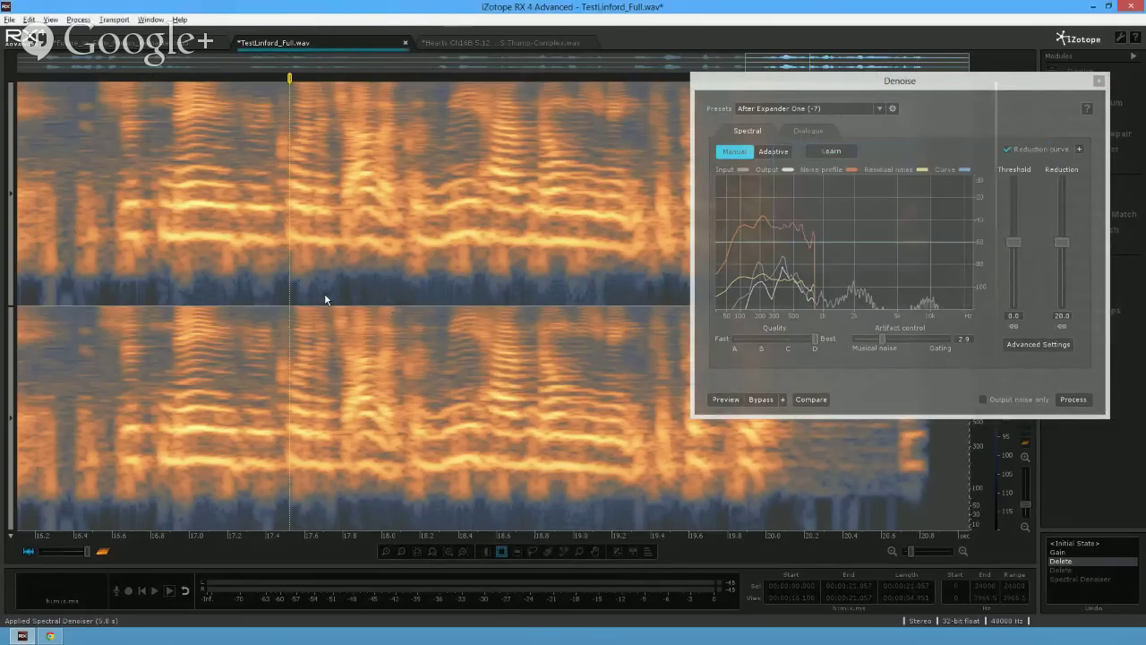
# - Listen to the denoised result from about 16.39 s and again from the pause at about 13.4 s
pyautogui.click(338, 268)
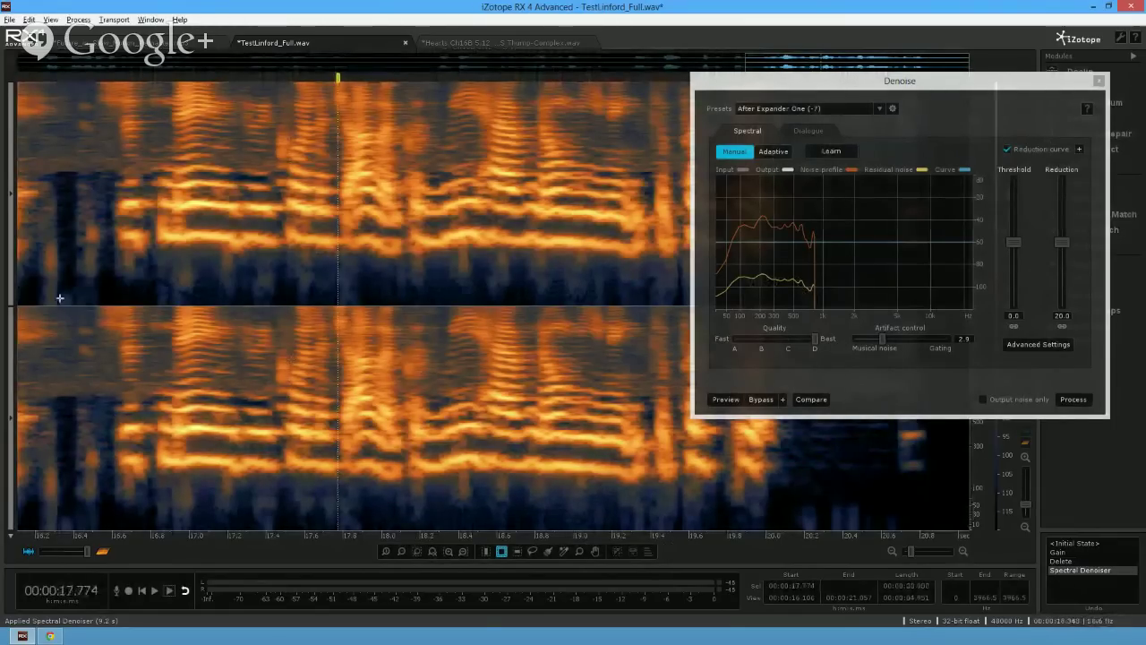
pyautogui.click(72, 345)
pyautogui.press('space')
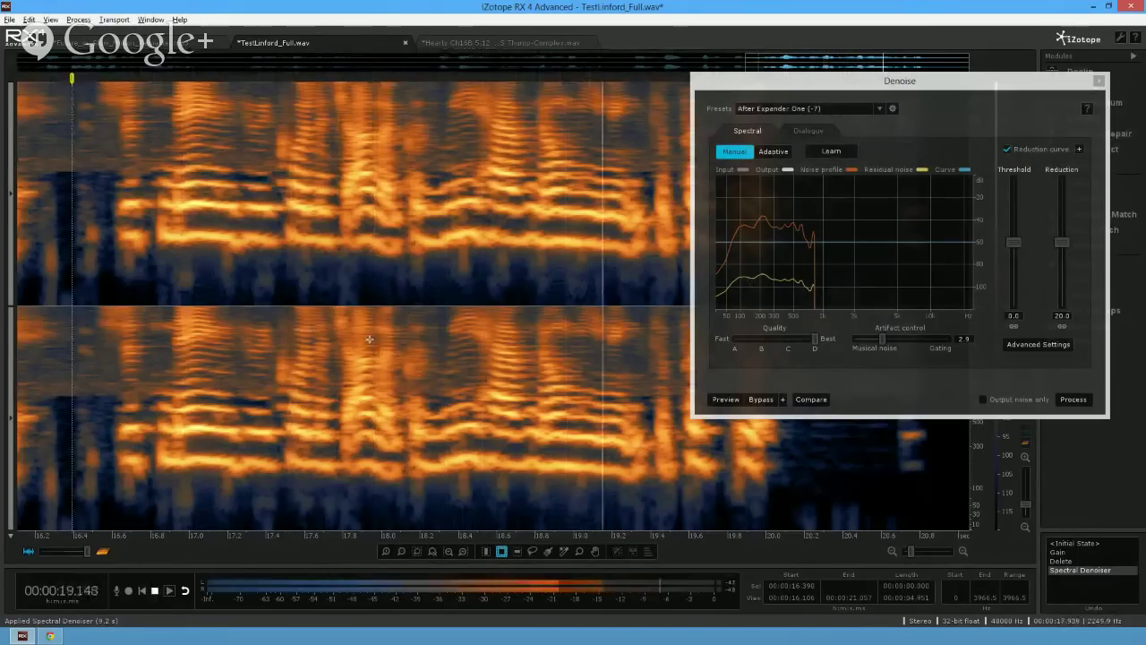
pyautogui.press('space')
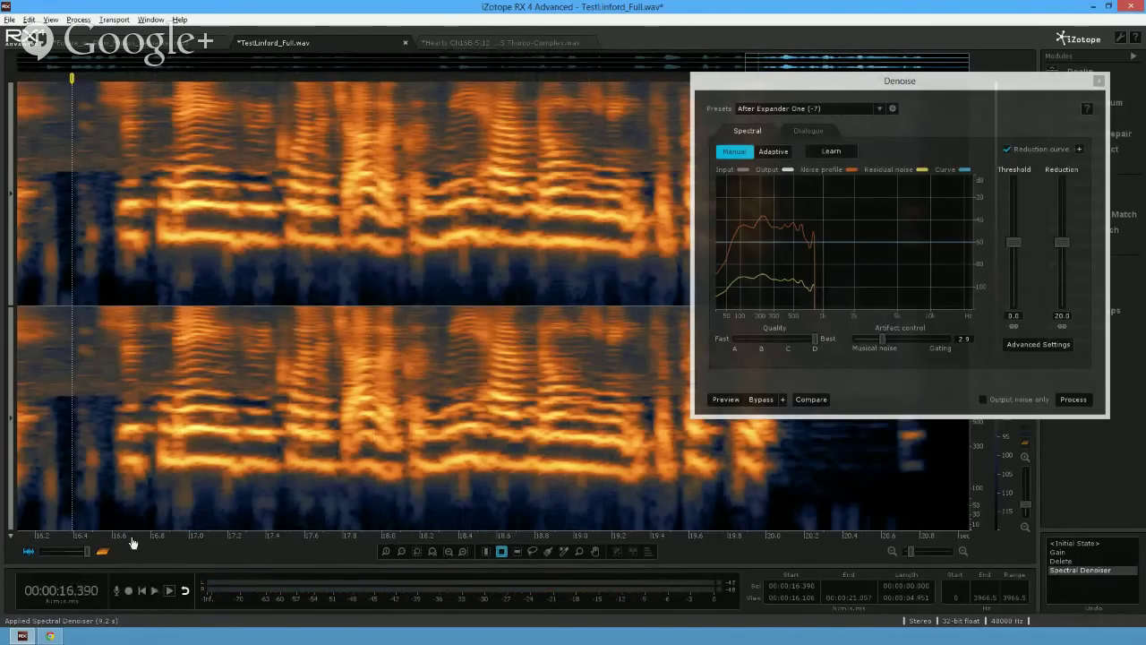
pyautogui.moveTo(102, 545); pyautogui.dragTo(654, 549)
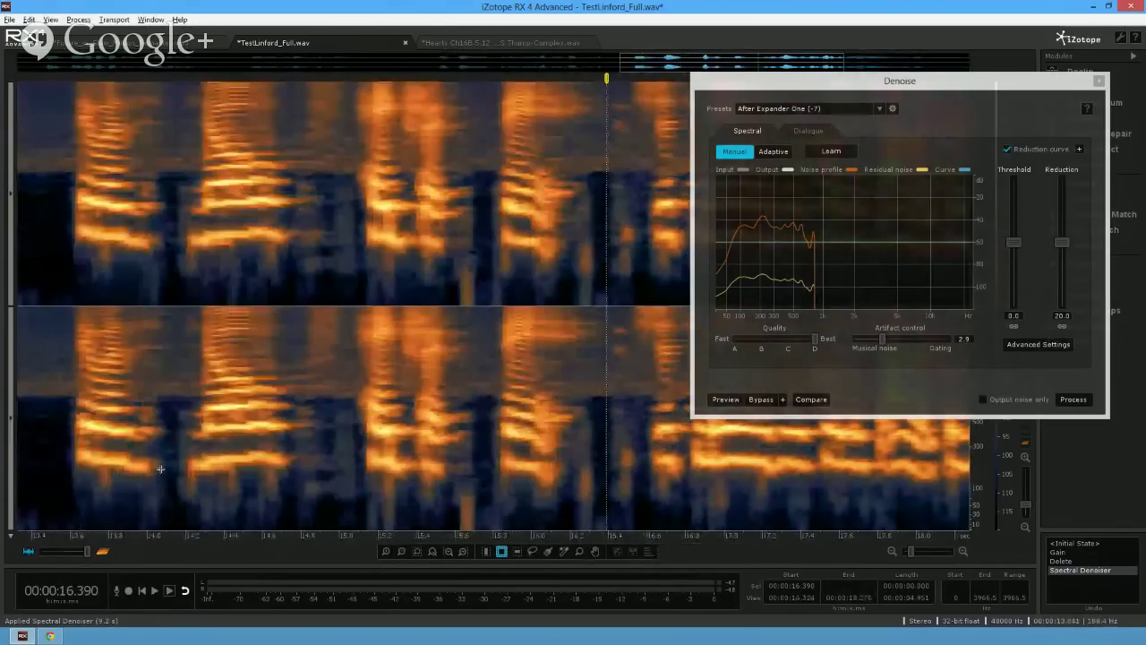
pyautogui.click(28, 451)
pyautogui.press('space')
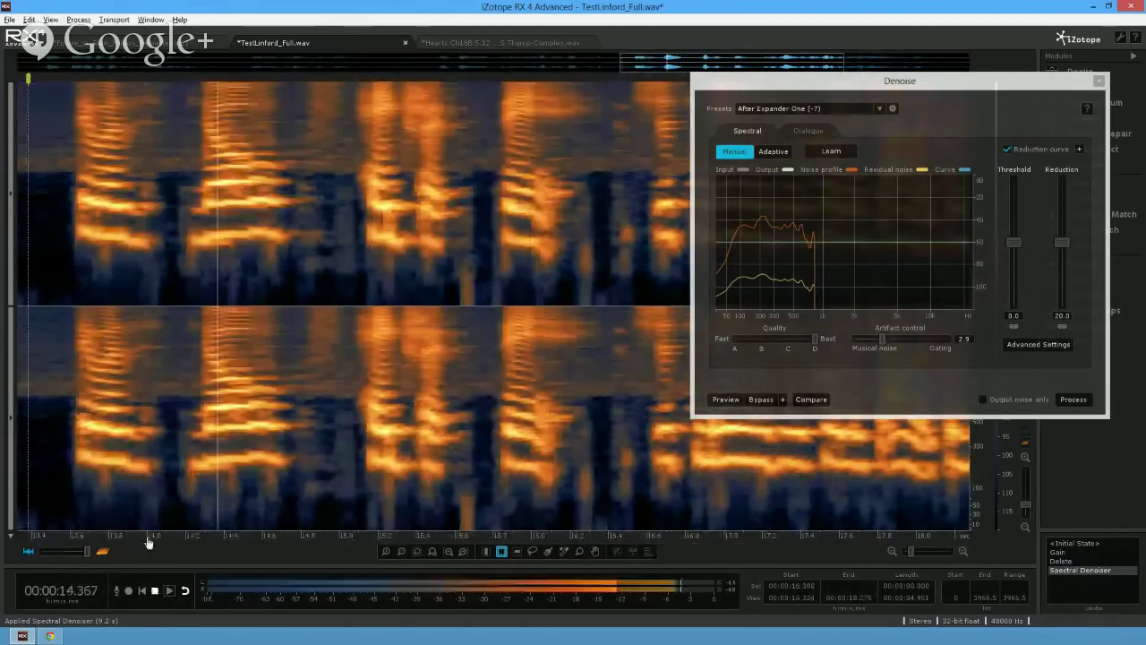
pyautogui.moveTo(158, 542); pyautogui.dragTo(170, 538)
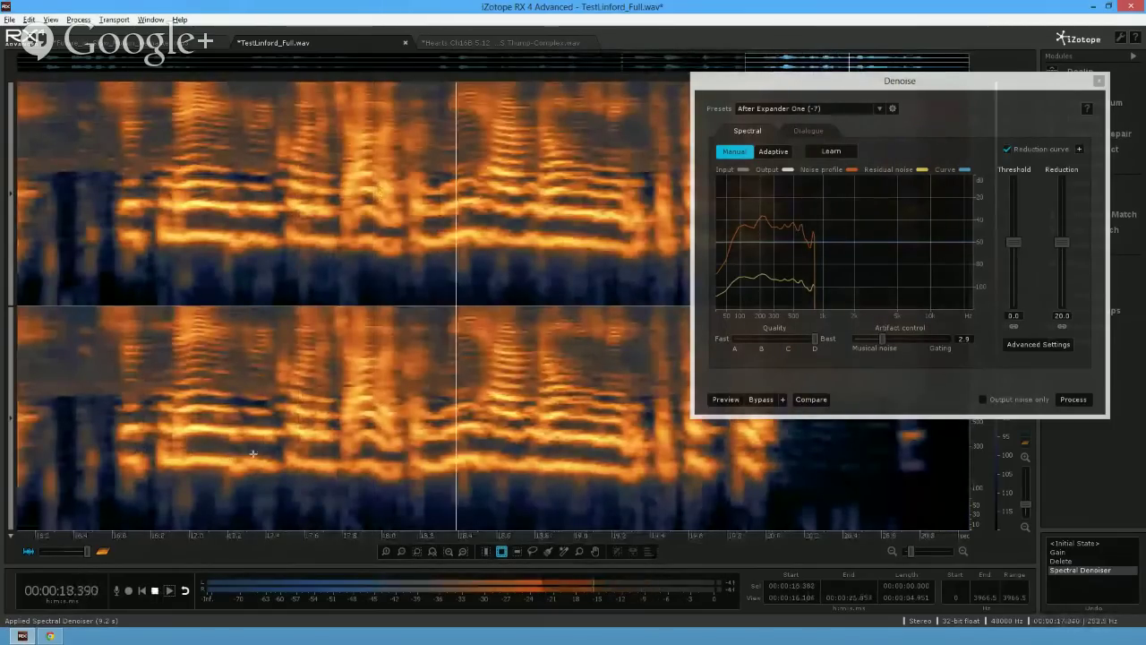
pyautogui.press('space')
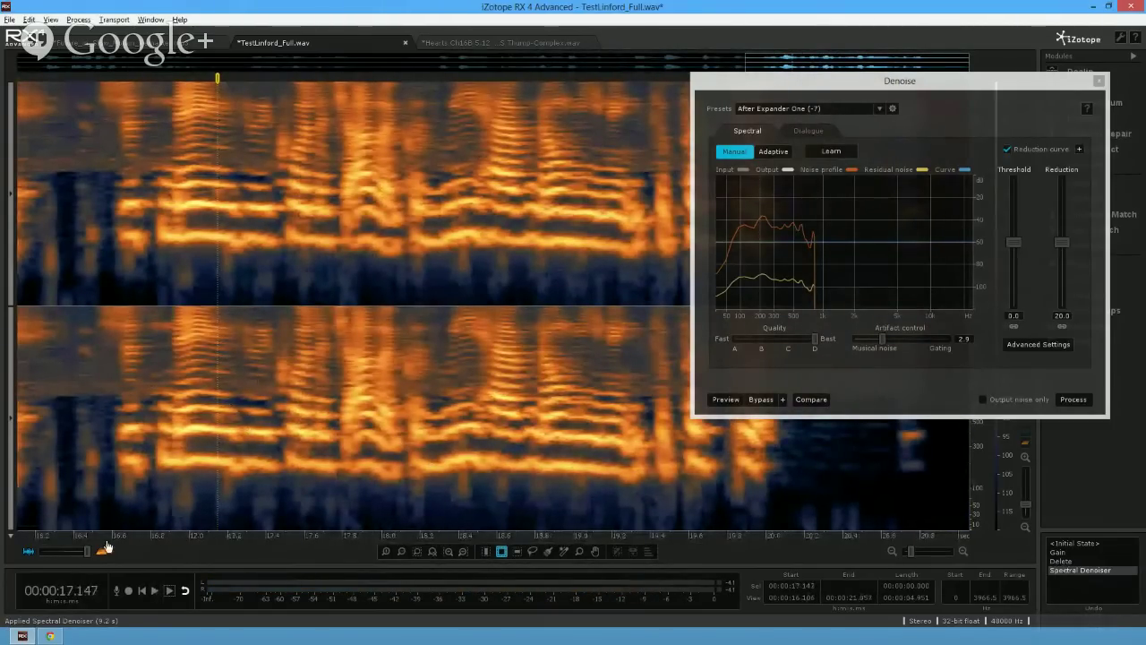
# - Box-select the pause in both channels from about 7.66 to 8.94 s, between about 531 and 3676 Hz, and clear the selection
pyautogui.click(166, 505)
pyautogui.scroll(-3, 166, 505)
pyautogui.scroll(-2, 166, 505)
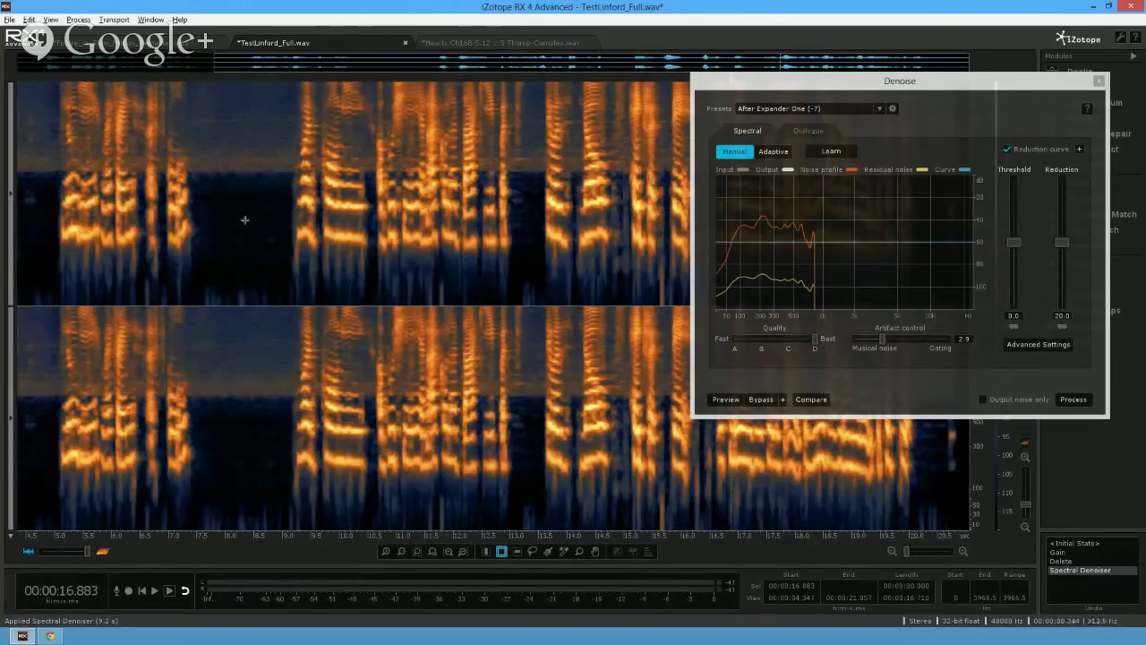
pyautogui.moveTo(206, 87); pyautogui.dragTo(277, 193)
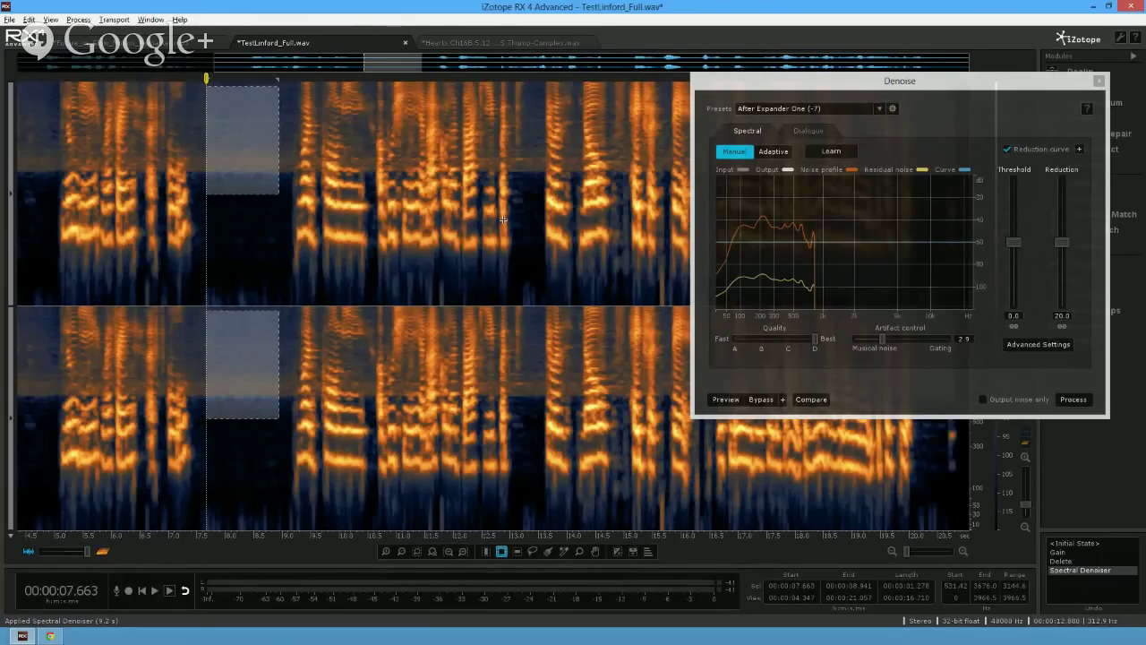
pyautogui.click(266, 239)
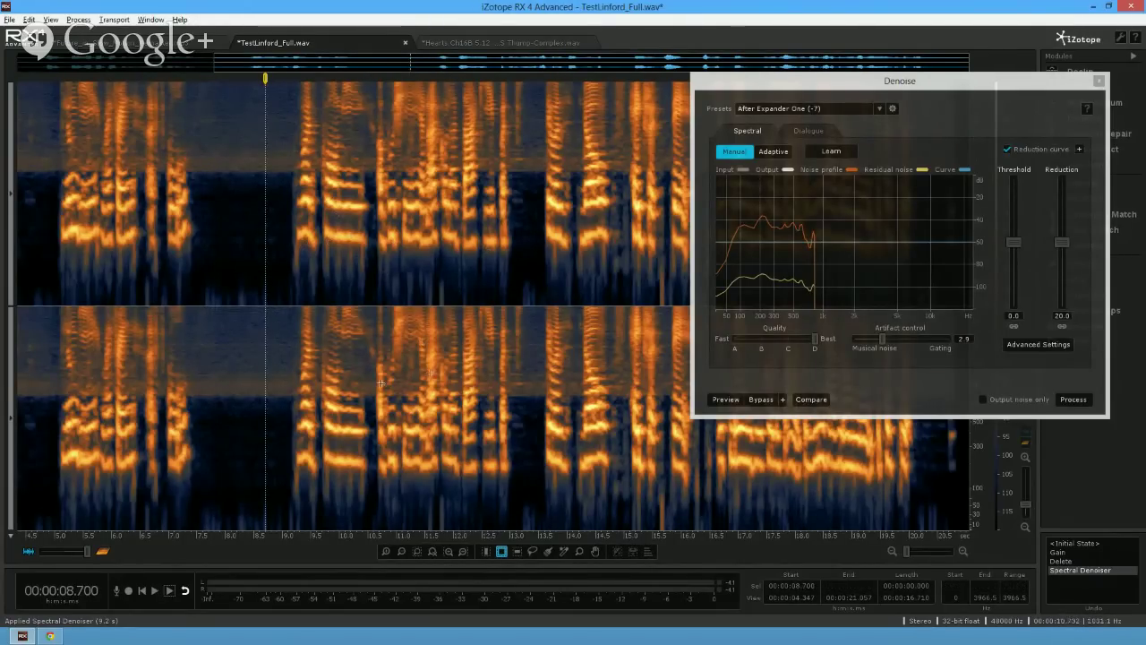
# - Time-select all frequencies from about 8.69 to 20.22 s, listen to the selection, and clear it
pyautogui.click(486, 552)
pyautogui.moveTo(265, 460); pyautogui.dragTo(922, 448)
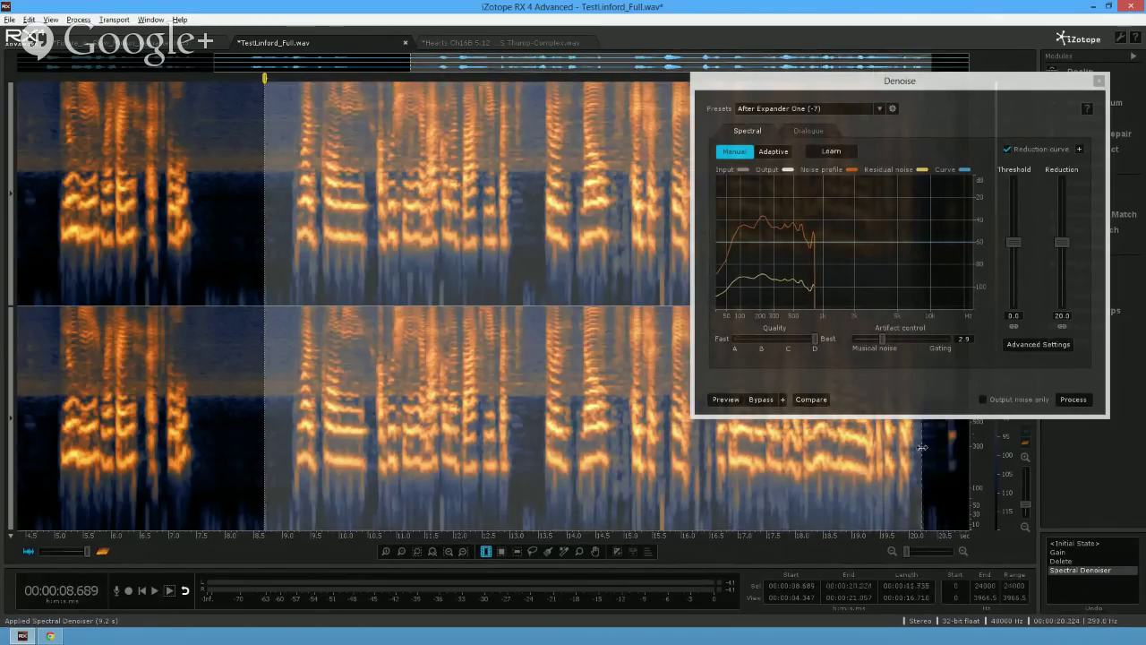
pyautogui.press('space')
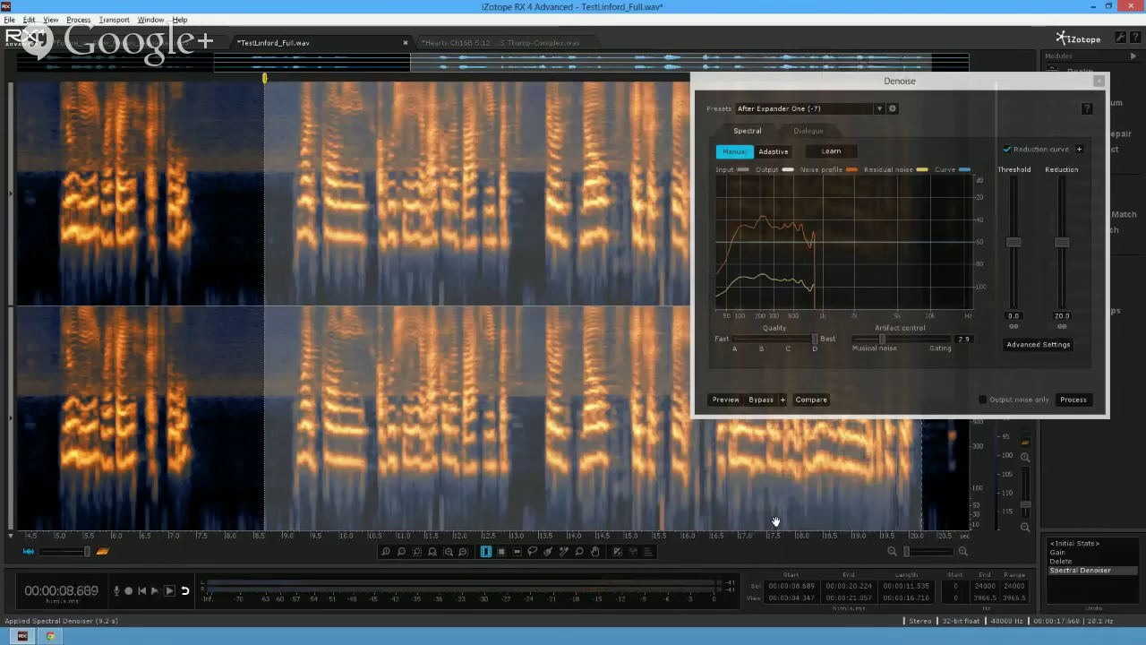
pyautogui.click(272, 462)
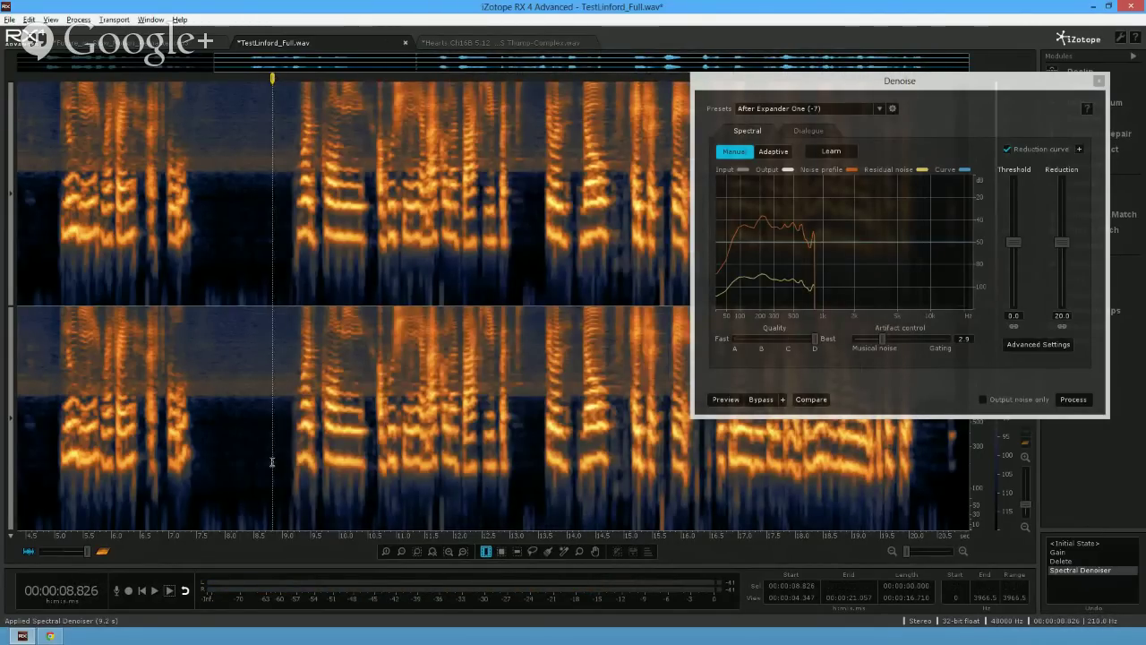
# - Time-select the pause from about 7.66 to 8.83 s across all frequencies and learn a new Denoise profile from it
pyautogui.click(225, 271)
pyautogui.moveTo(208, 152); pyautogui.dragTo(272, 154)
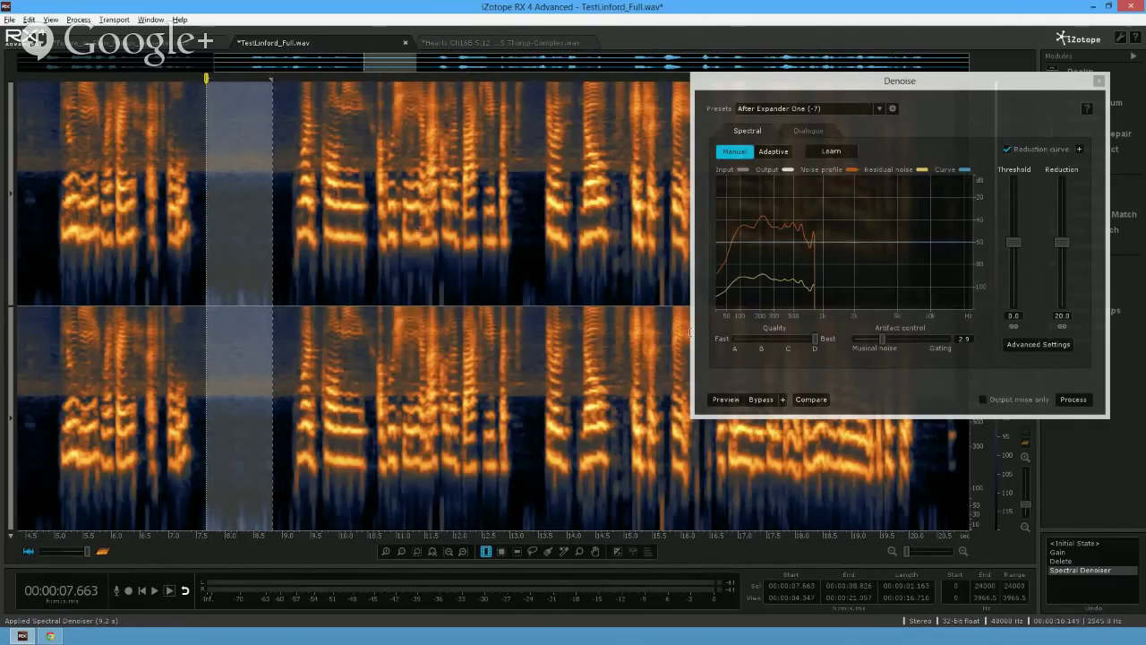
pyautogui.click(827, 152)
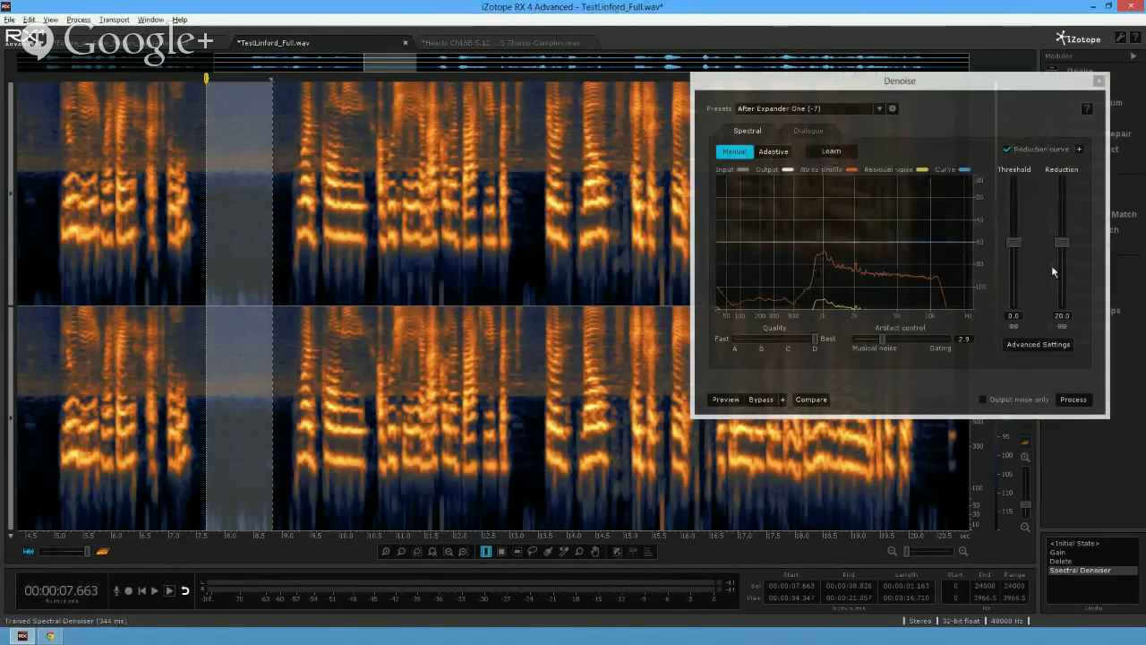
# - Set the Denoise reduction to 9.8 dB, process the whole file without a selection, and place the playhead at about 8.33 s
pyautogui.moveTo(1061, 242); pyautogui.dragTo(1066, 278)
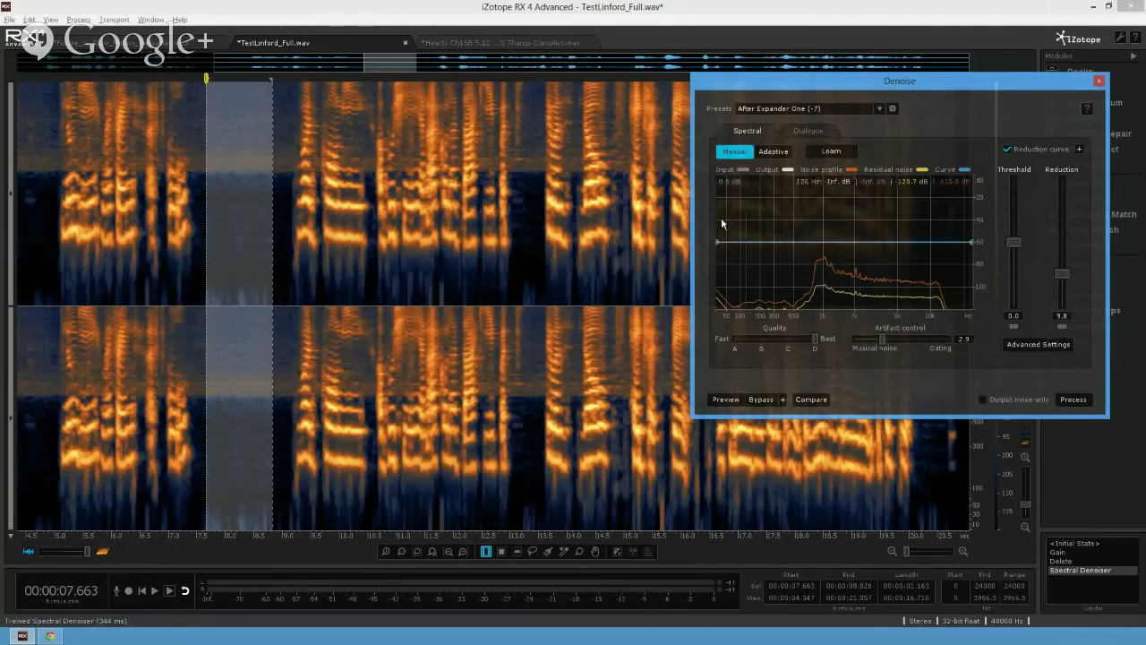
pyautogui.click(24, 212)
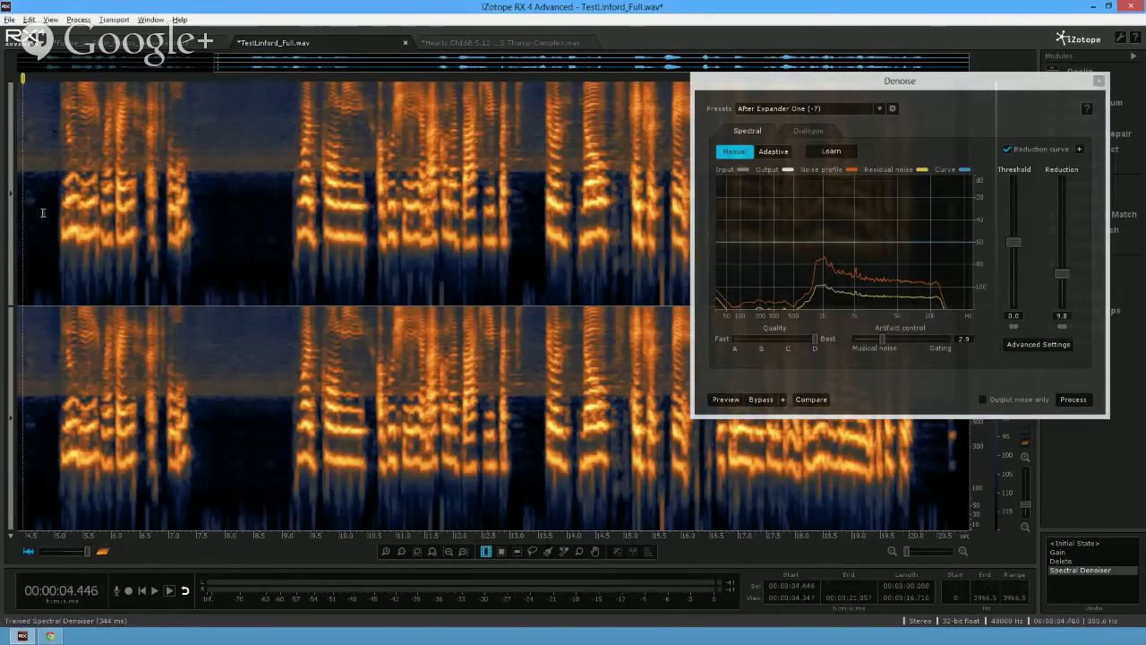
pyautogui.click(1075, 399)
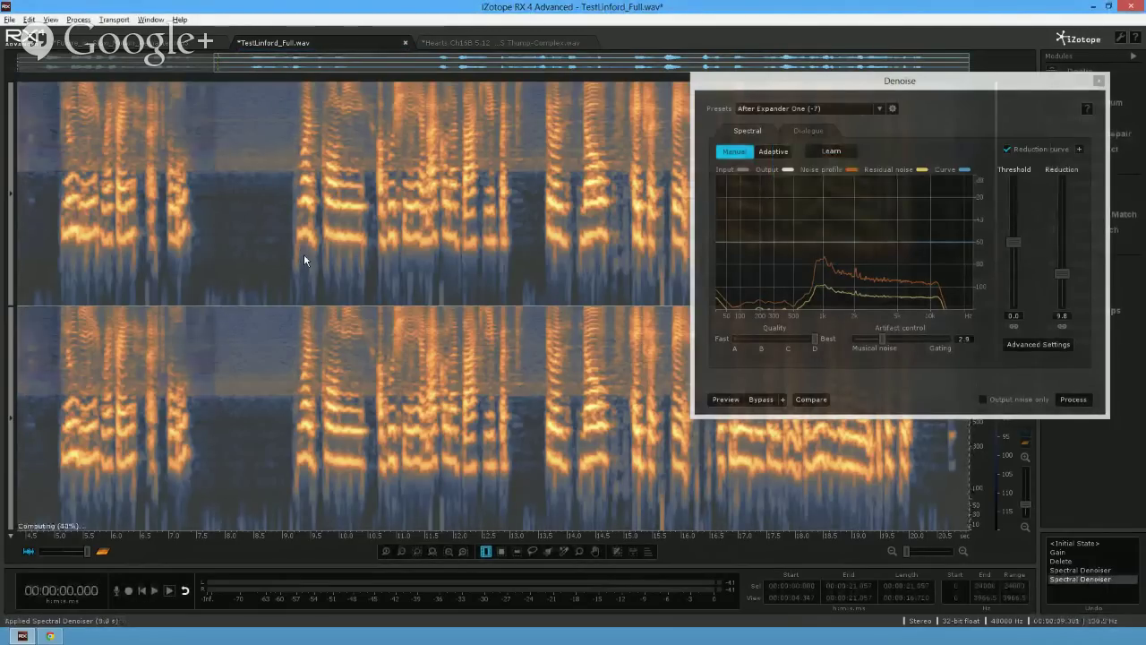
pyautogui.click(244, 250)
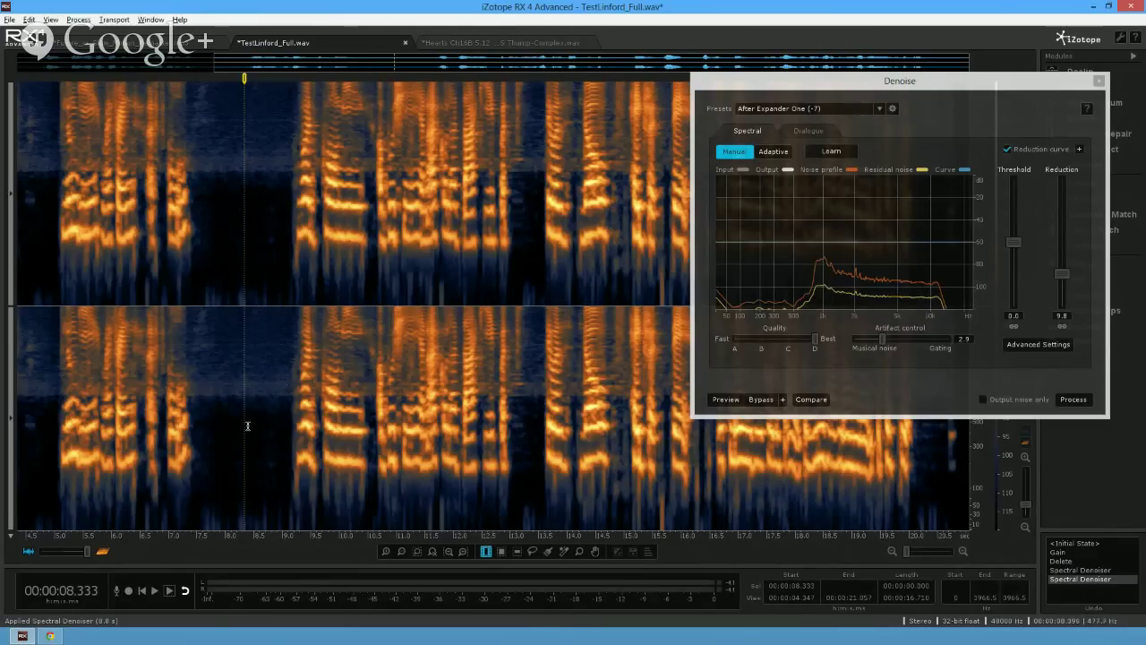
# - Listen to the denoised audio from about 8.33 s, and set the Denoise reduction to 16.9 dB
pyautogui.press('space')
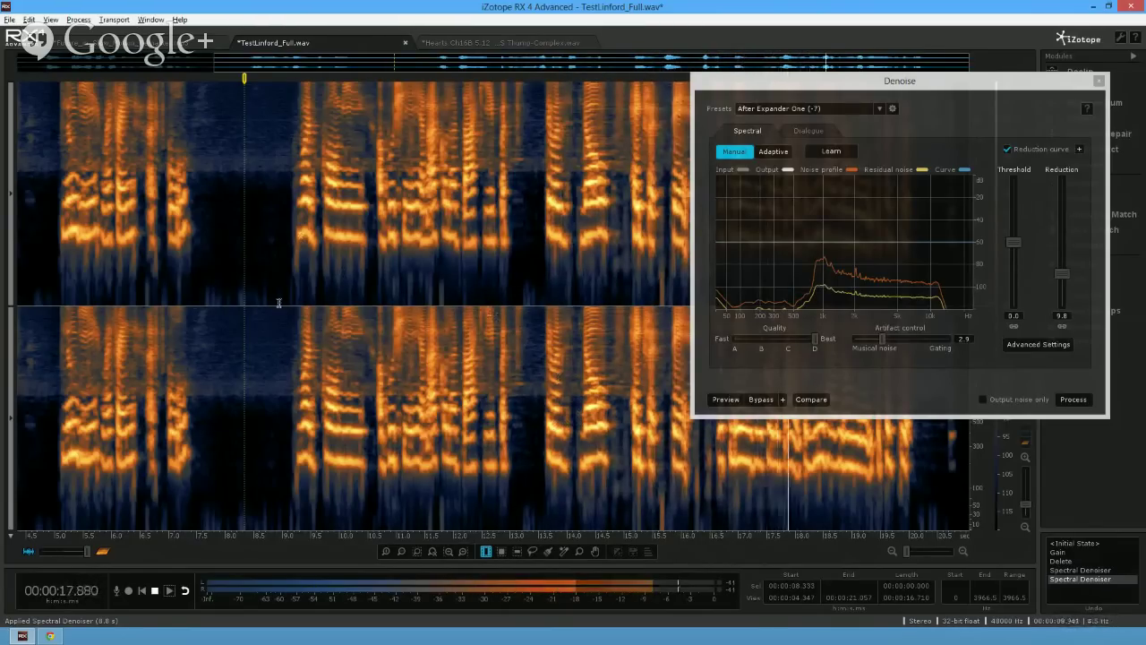
pyautogui.press('space')
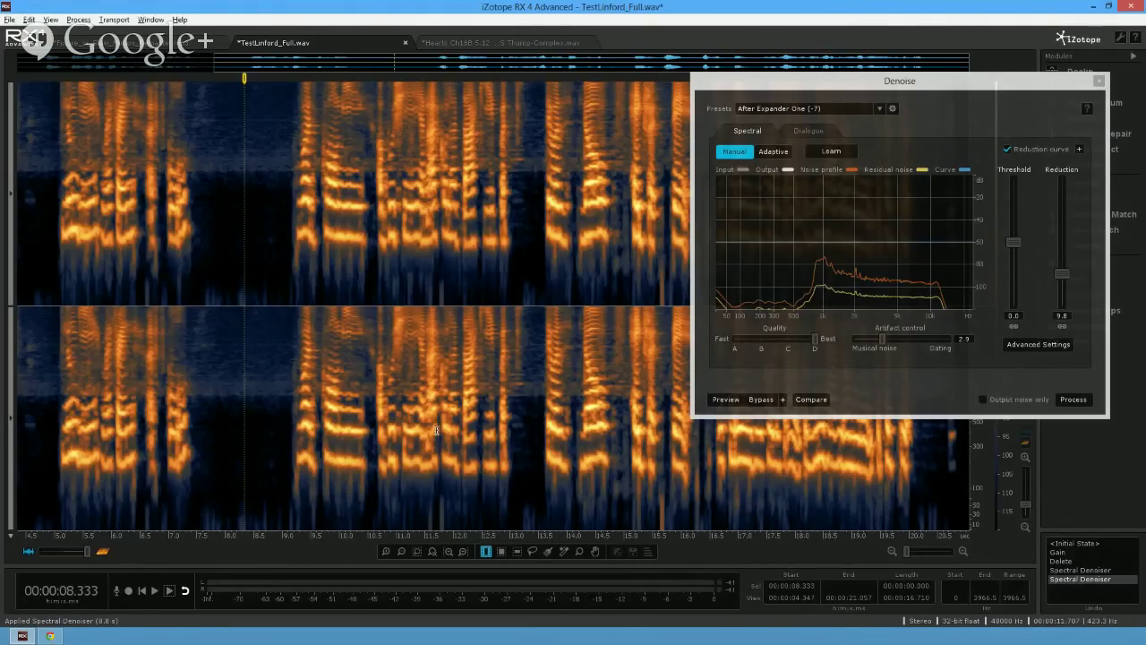
pyautogui.moveTo(1061, 271); pyautogui.dragTo(1065, 255)
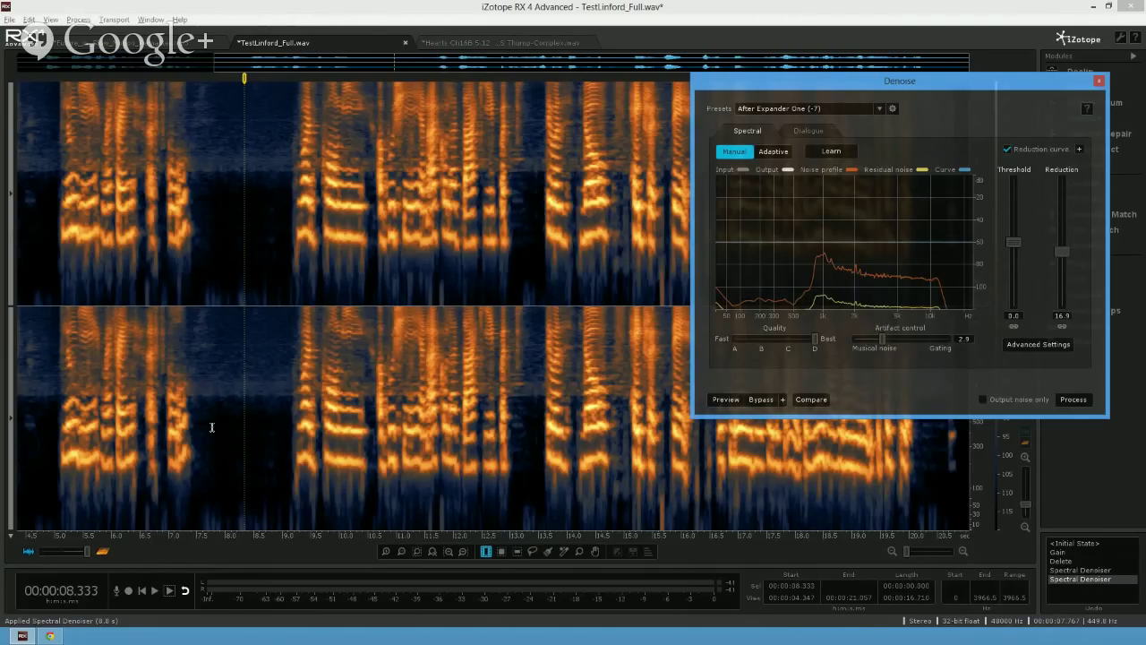
# - Time-select three pauses together across all frequencies: about 7.79 to 8.33 s, 13.2 to 13.55 s, and 4.51 to 4.9 s
pyautogui.moveTo(213, 268); pyautogui.dragTo(244, 288)
pyautogui.click(502, 551)
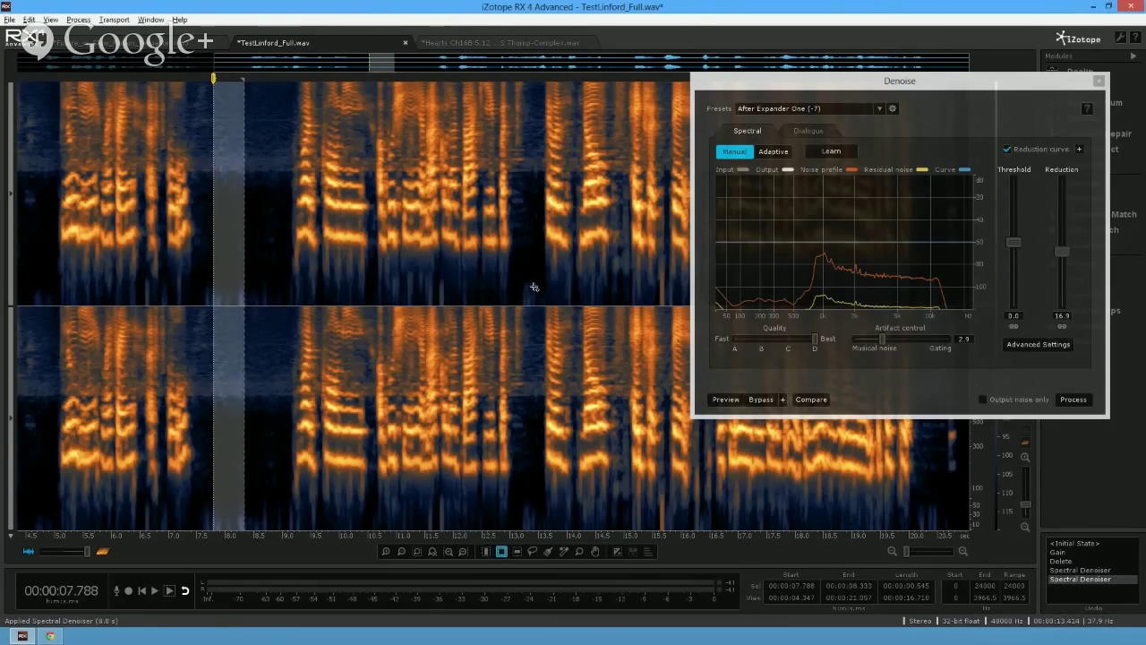
pyautogui.click(486, 551)
pyautogui.moveTo(522, 291); pyautogui.dragTo(541, 276)
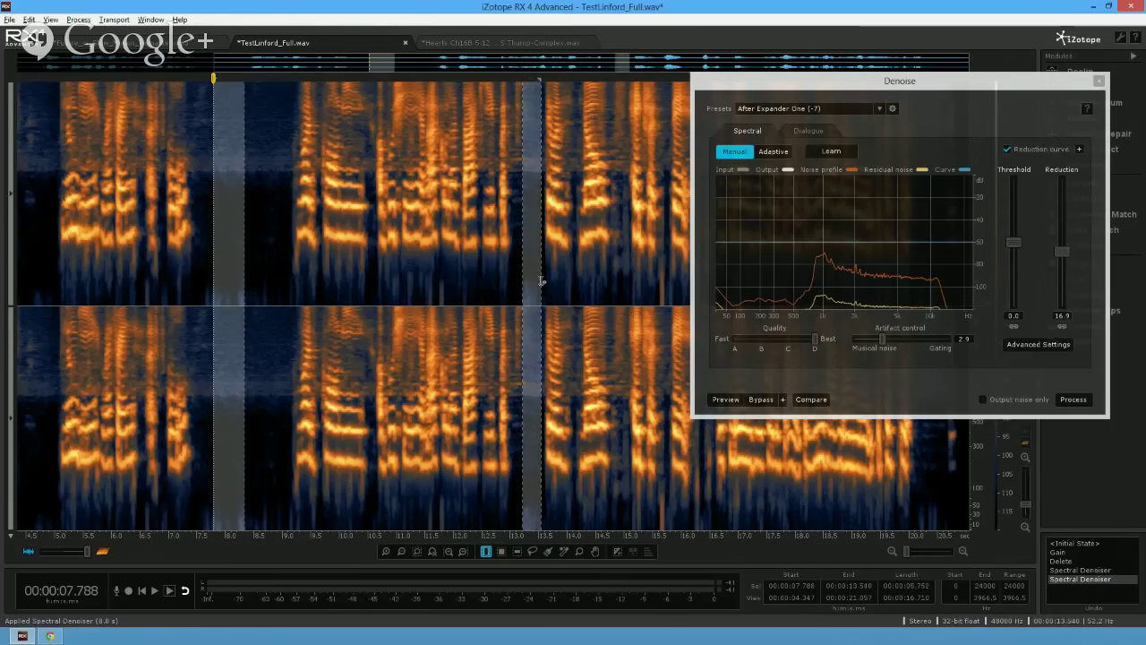
pyautogui.moveTo(25, 238); pyautogui.dragTo(49, 240)
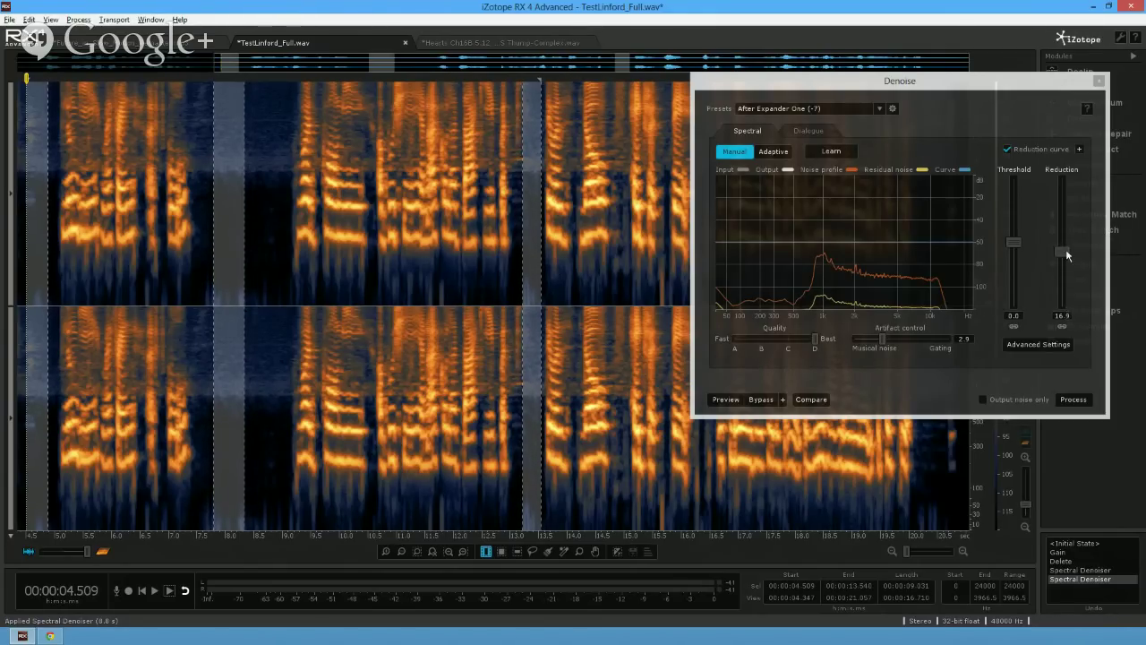
# - Unlink the noisy and tonal reduction with tonal at 16.3 dB, and pull the reduction curve down in a dip around 1 kHz
pyautogui.click(1063, 327)
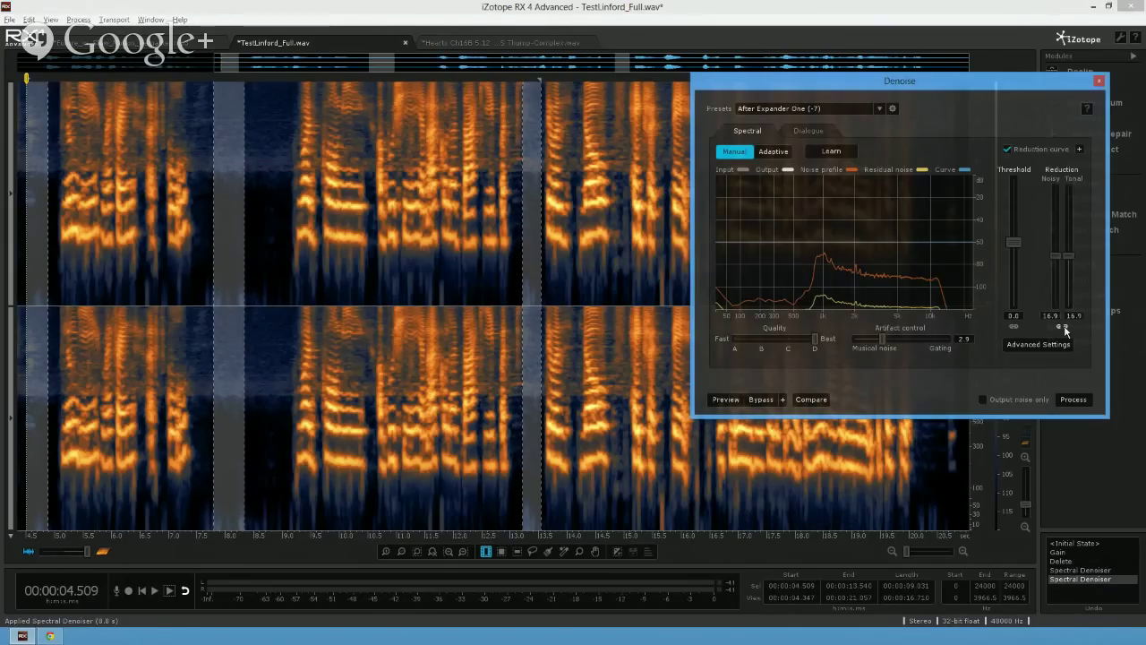
pyautogui.moveTo(1072, 210); pyautogui.dragTo(1070, 256)
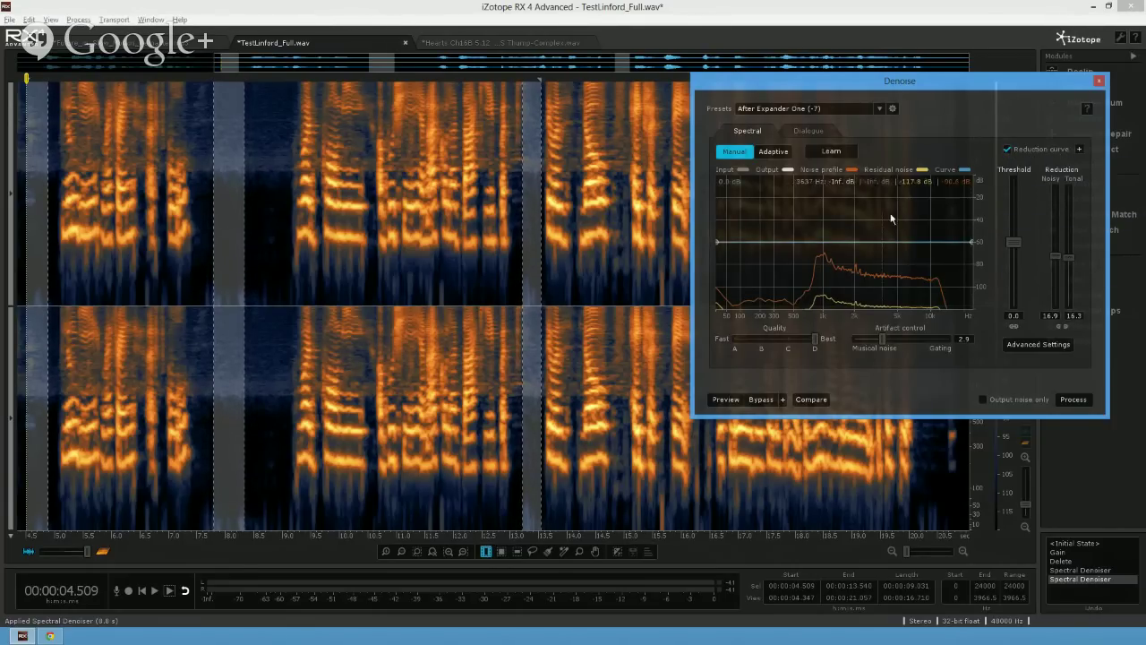
pyautogui.click(835, 242)
pyautogui.click(815, 242)
pyautogui.moveTo(820, 247); pyautogui.dragTo(823, 266)
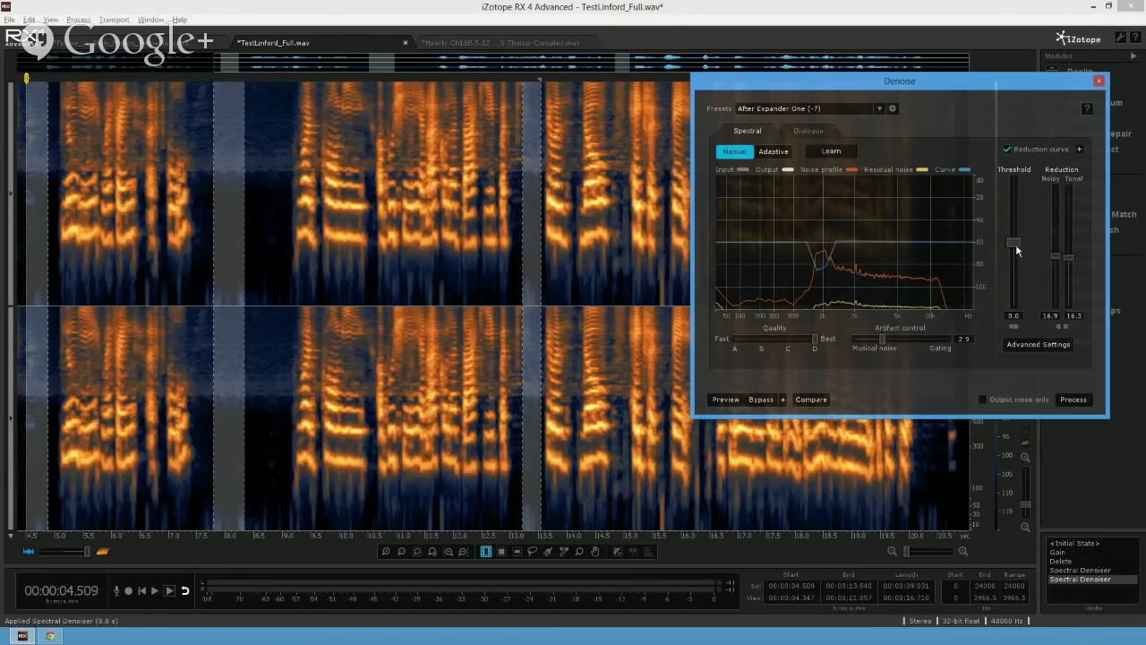
# - Try a Denoise threshold of 5.7 dB with a tonal reduction of 25.7 dB
pyautogui.moveTo(1014, 246); pyautogui.dragTo(1019, 183)
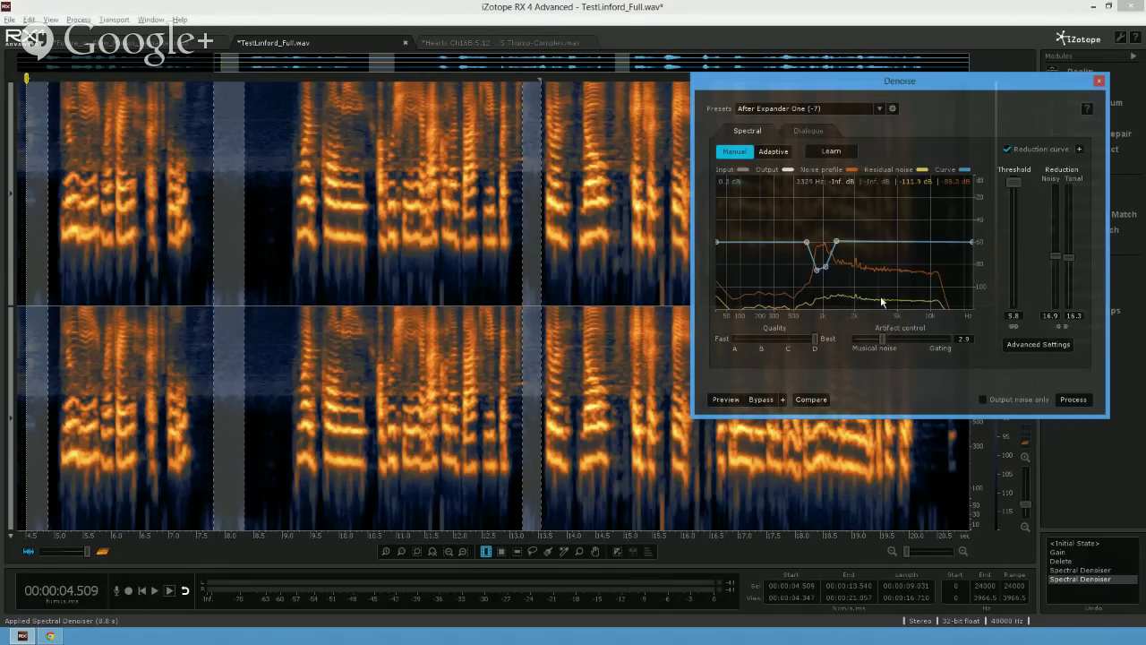
pyautogui.click(1012, 185)
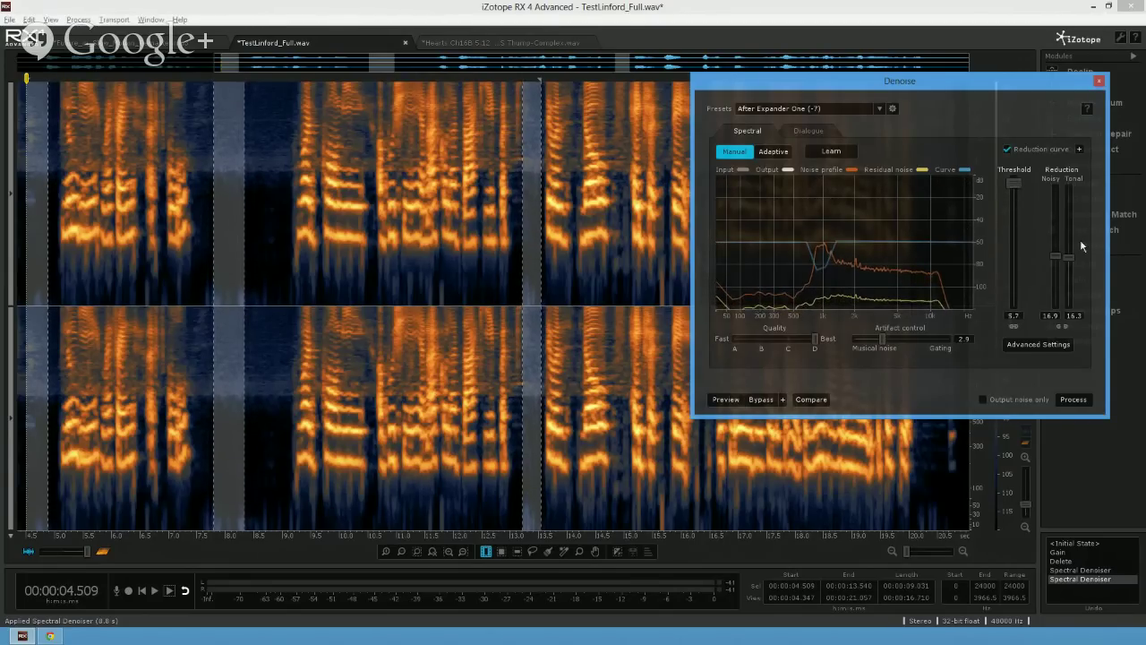
pyautogui.moveTo(1067, 232); pyautogui.dragTo(1066, 237)
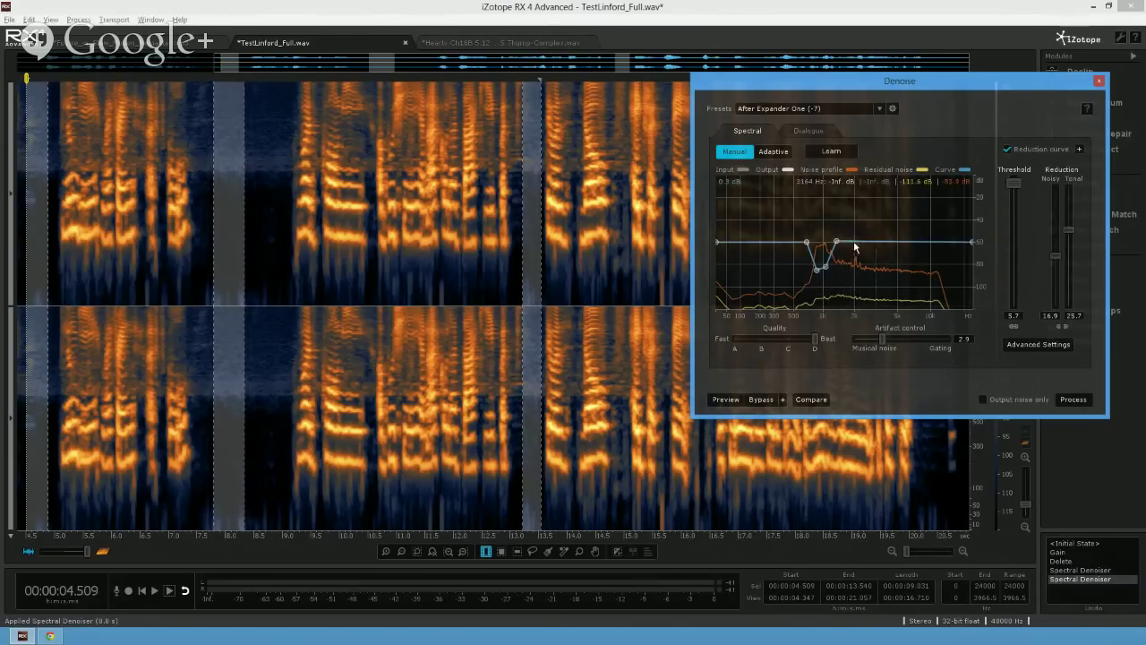
# - Set the tonal reduction to 16.9 dB and the threshold to 0.3 dB, viewing the Dialogue settings briefly before returning to Spectral
pyautogui.moveTo(1071, 233); pyautogui.dragTo(1071, 246)
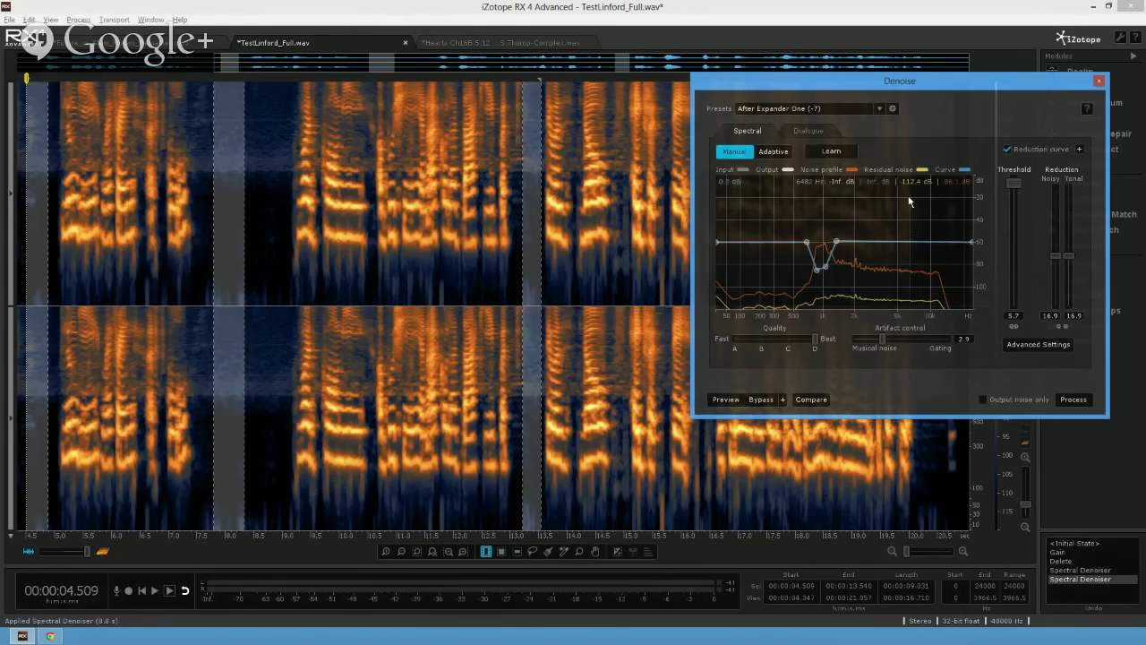
pyautogui.moveTo(1013, 183); pyautogui.dragTo(1015, 248)
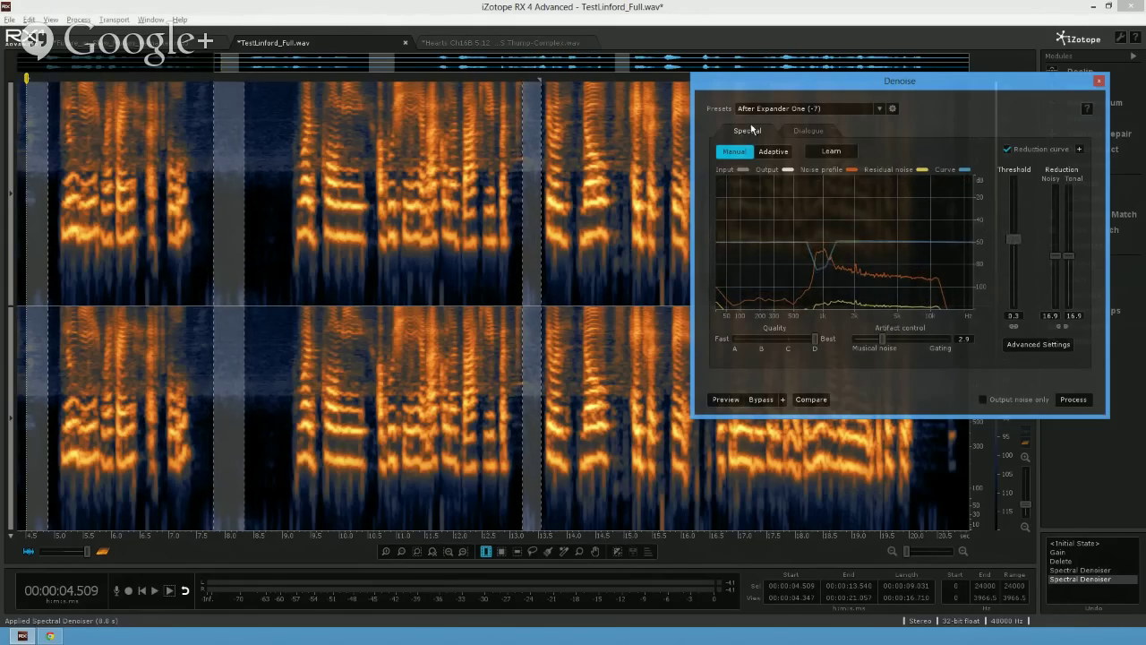
pyautogui.click(807, 131)
pyautogui.click(753, 129)
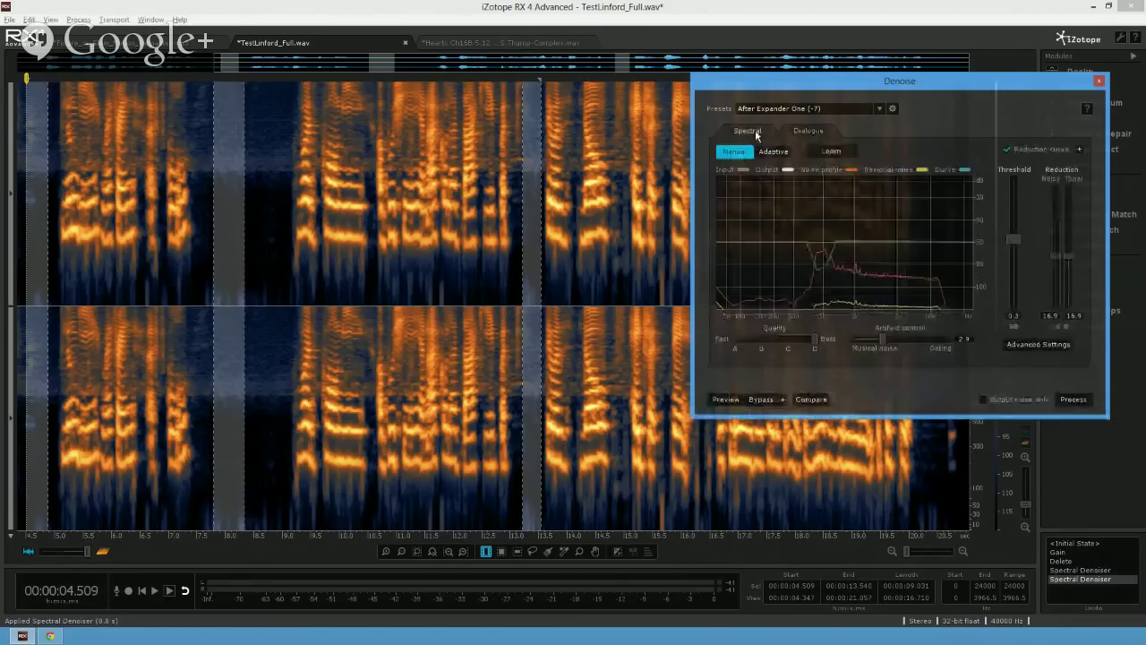